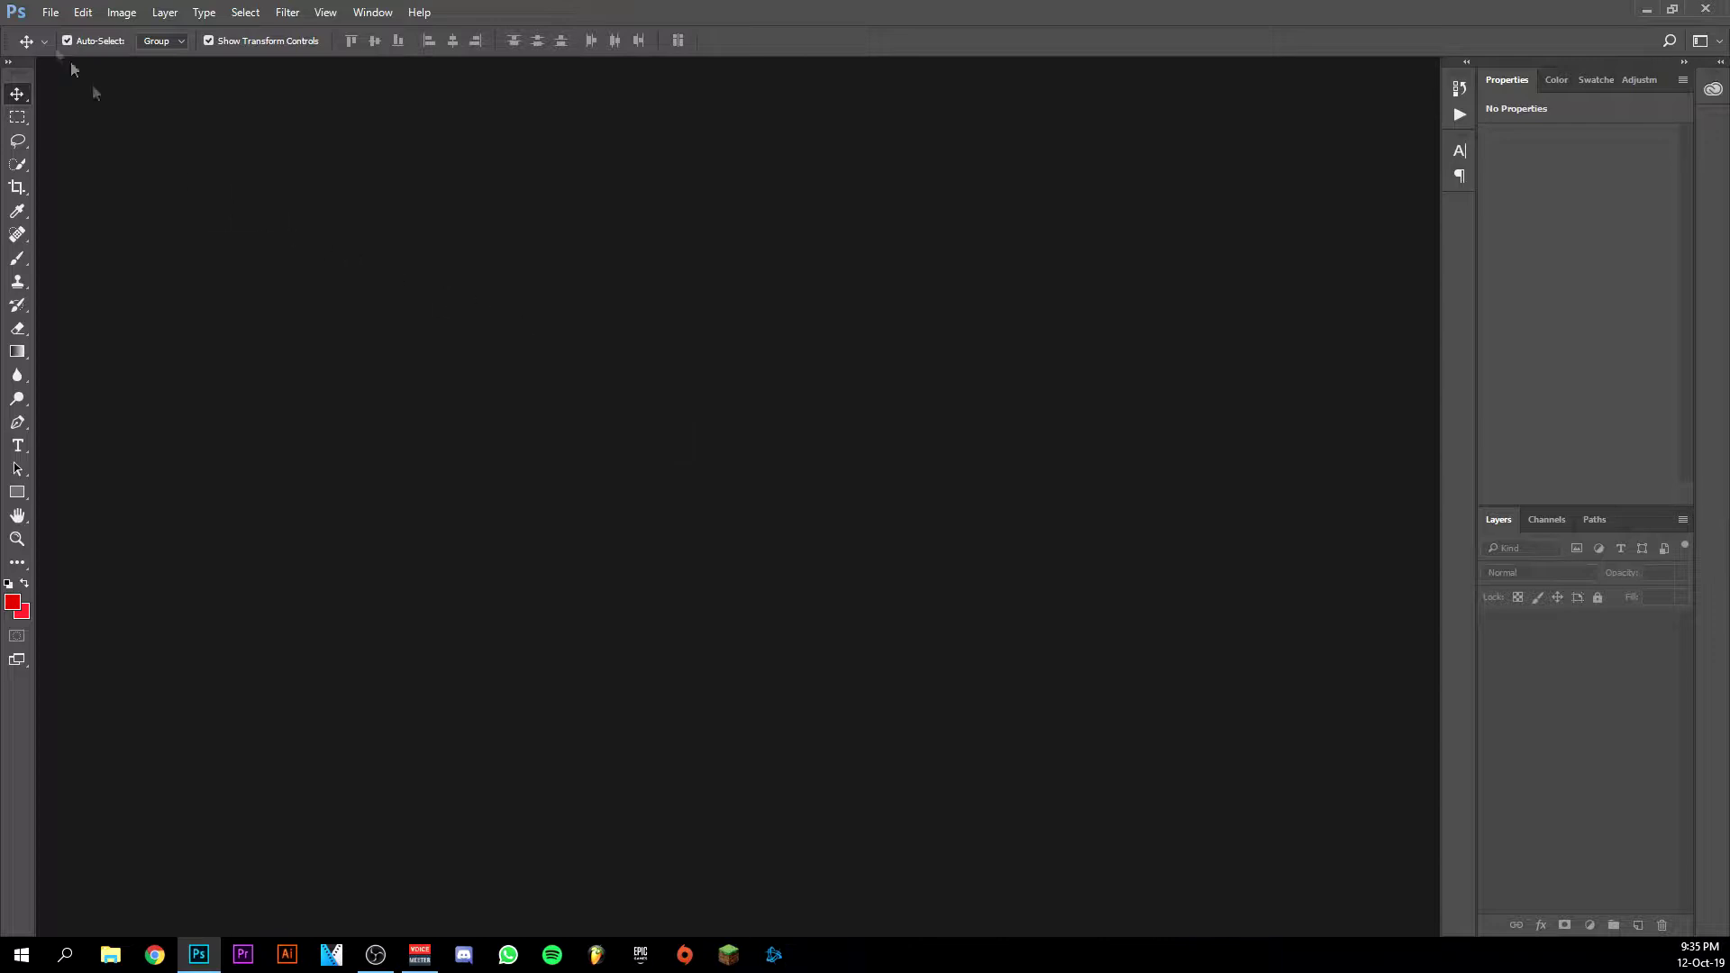
# Create a 1920 × 1080 pixel RGB document at 300 pixels/inch with white background and convert its Background into a regular layer
pyautogui.click(51, 12)
pyautogui.click(67, 30)
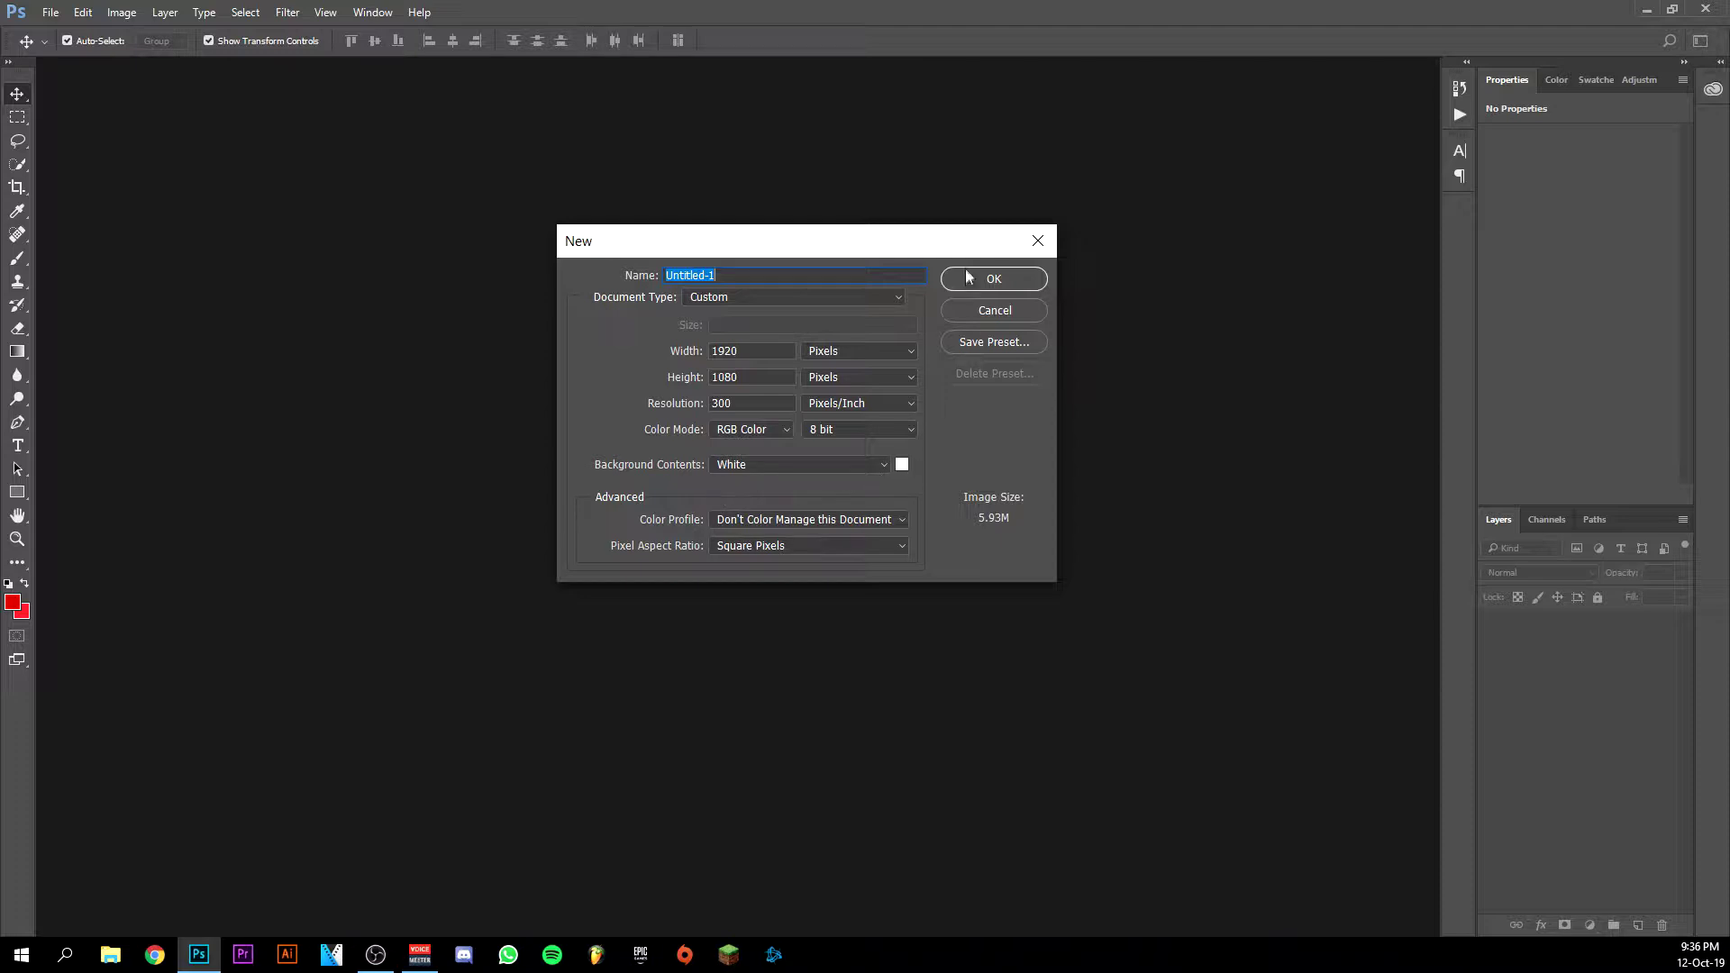
pyautogui.click(991, 281)
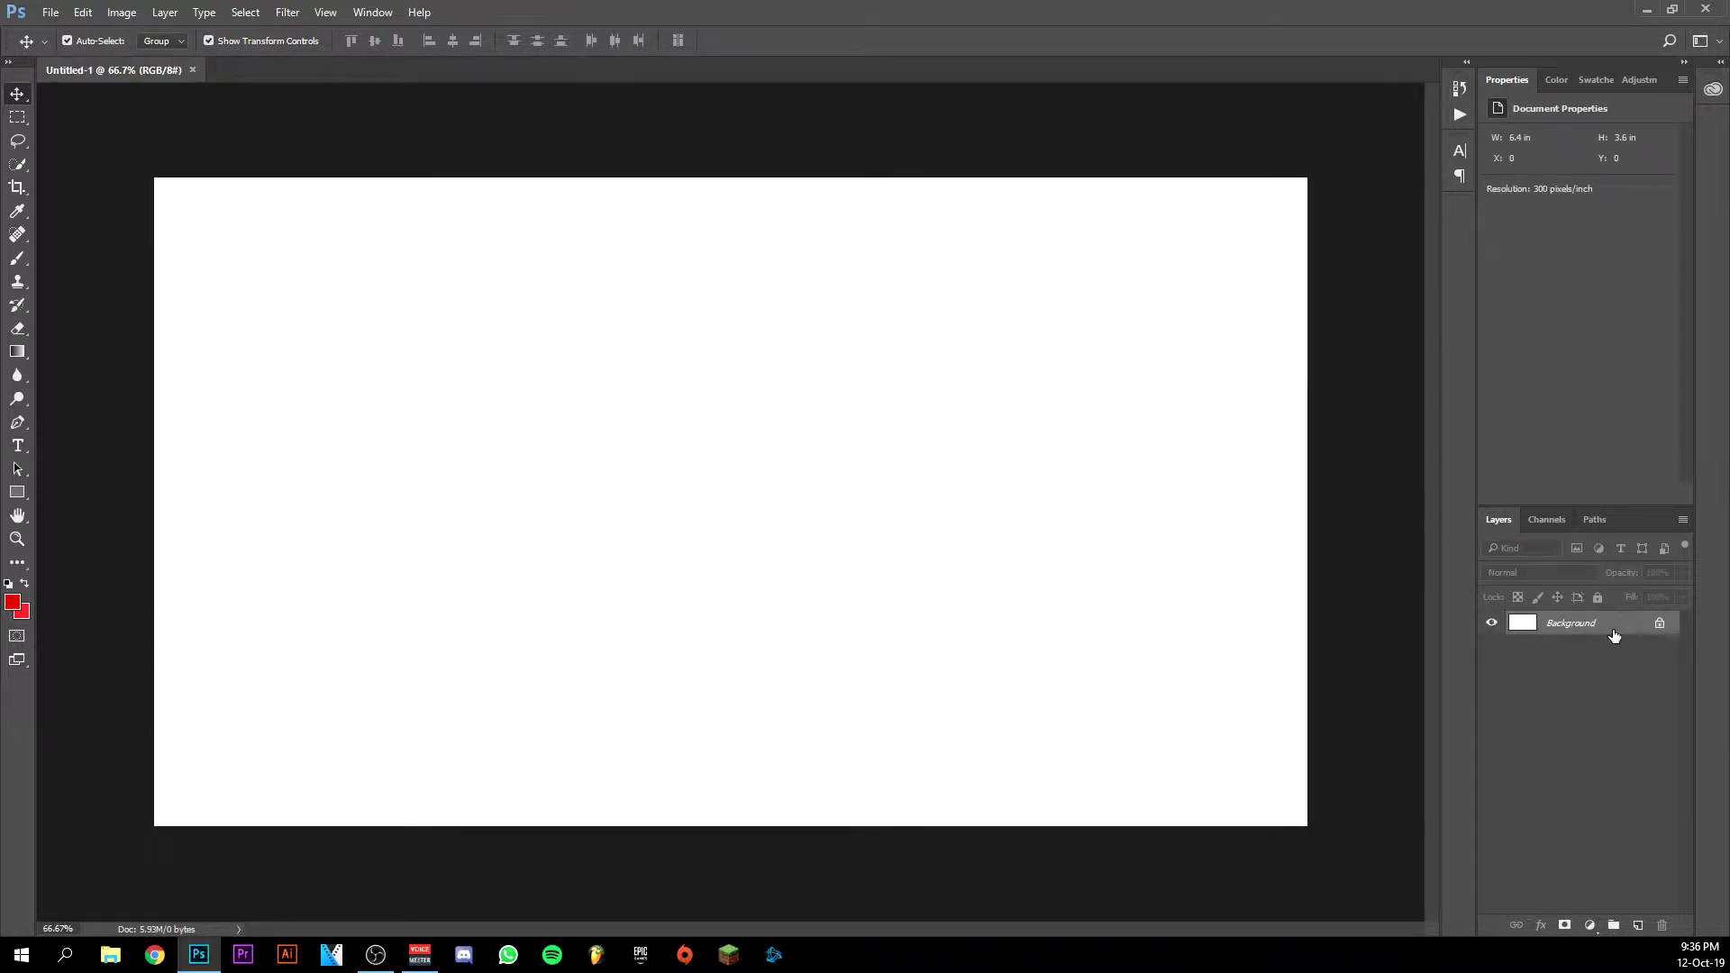
pyautogui.doubleClick(1612, 634)
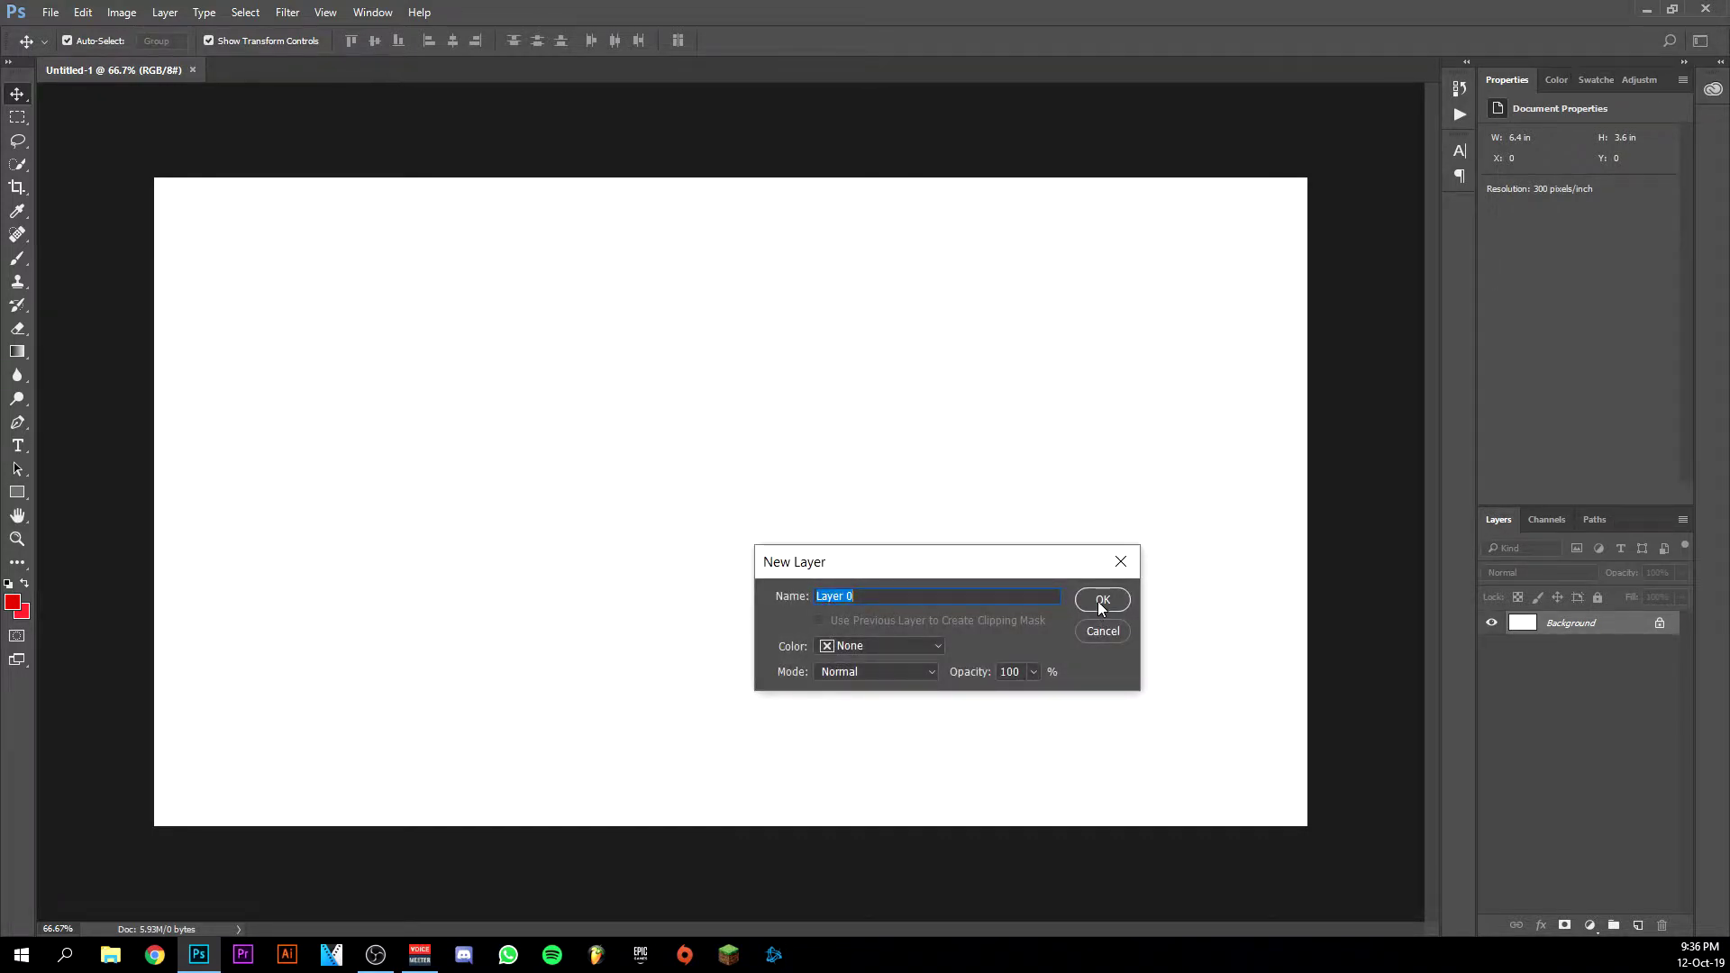
pyautogui.click(1100, 600)
pyautogui.press('z')
# Place image file 1 from the Items folder as a linked object filling the canvas
pyautogui.click(51, 13)
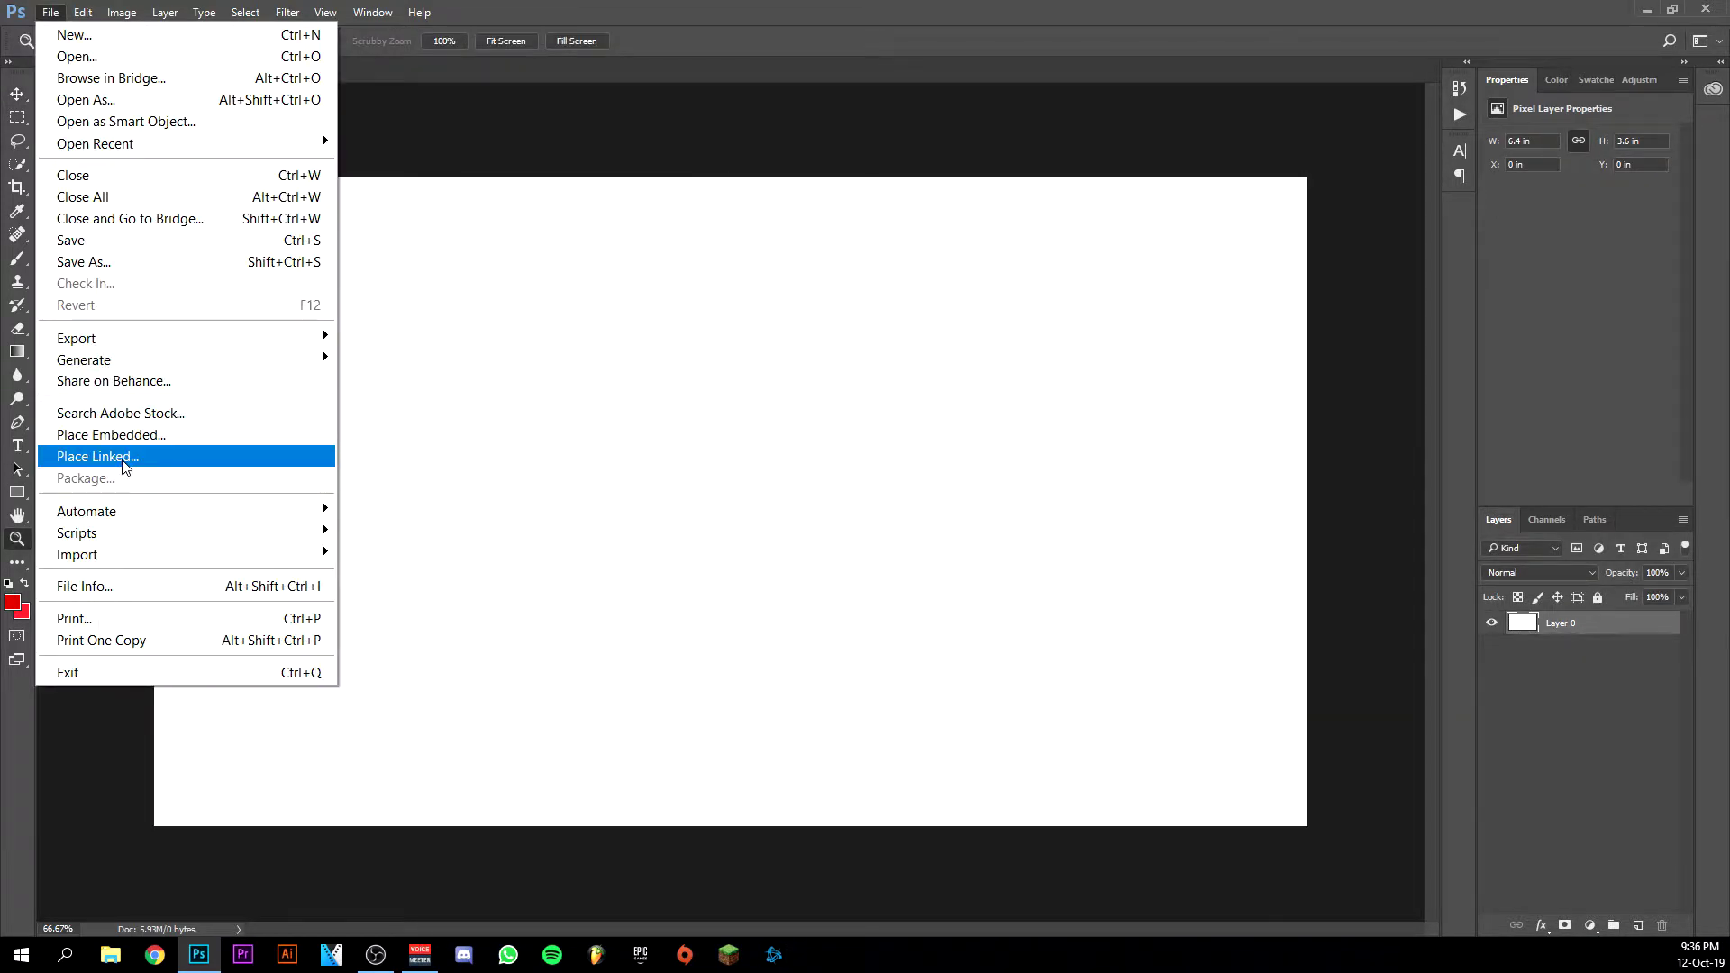
pyautogui.click(97, 457)
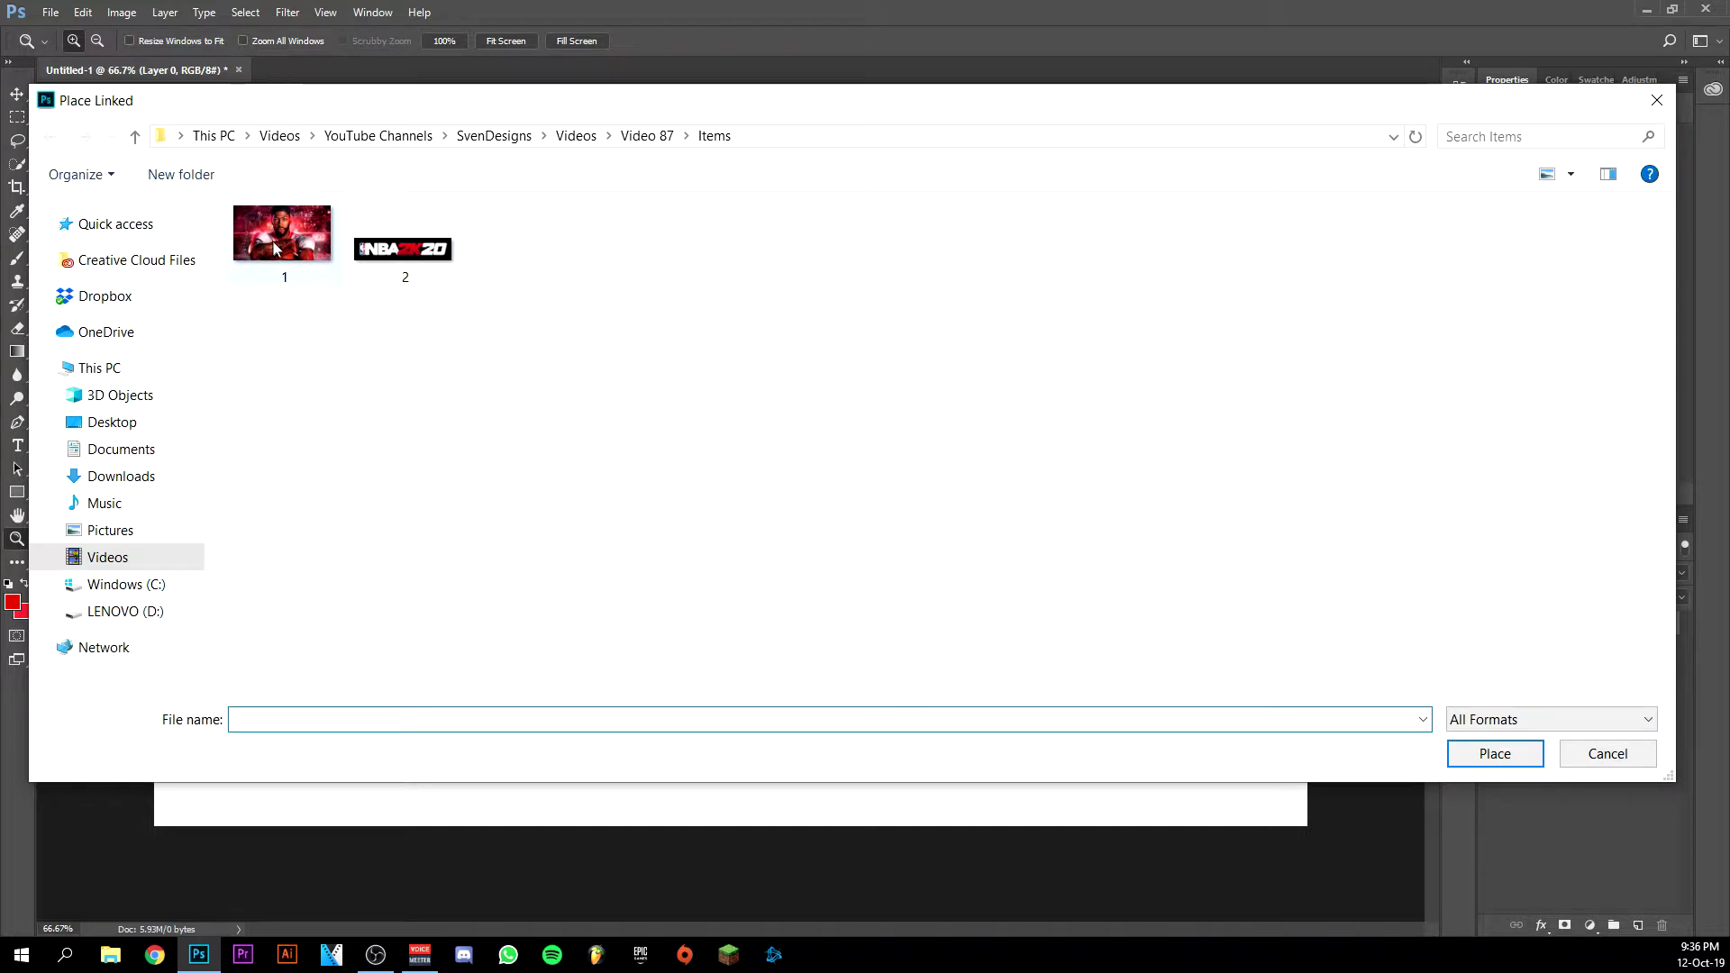
pyautogui.doubleClick(274, 248)
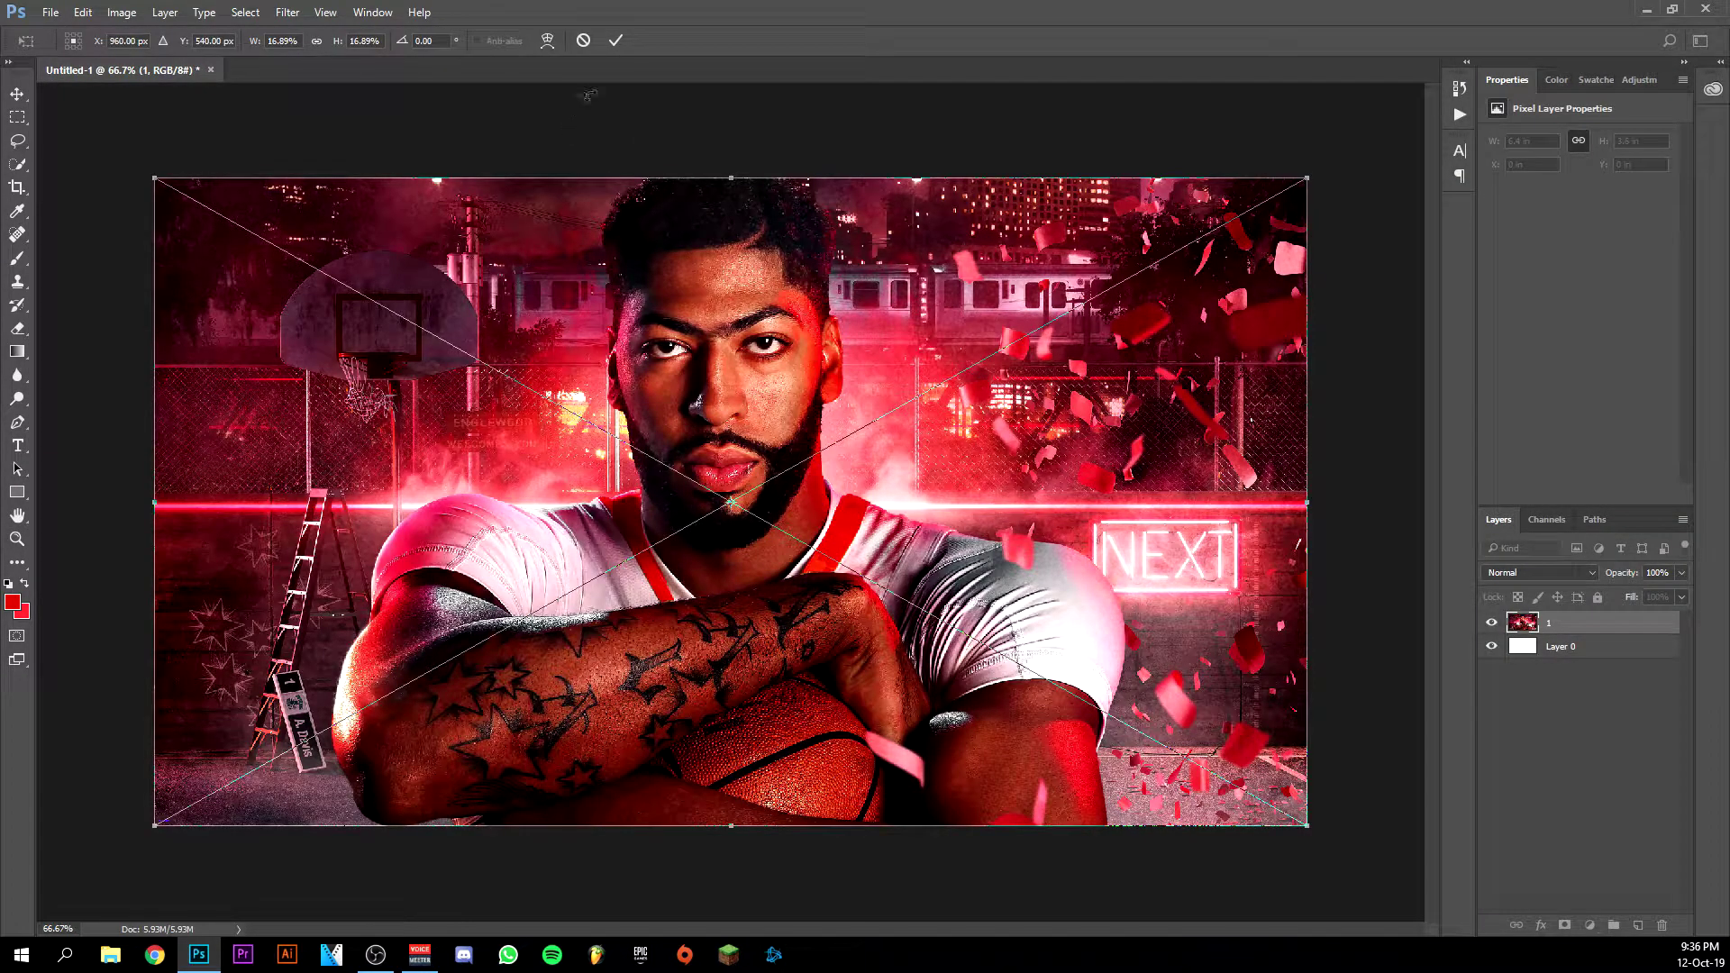
pyautogui.click(615, 40)
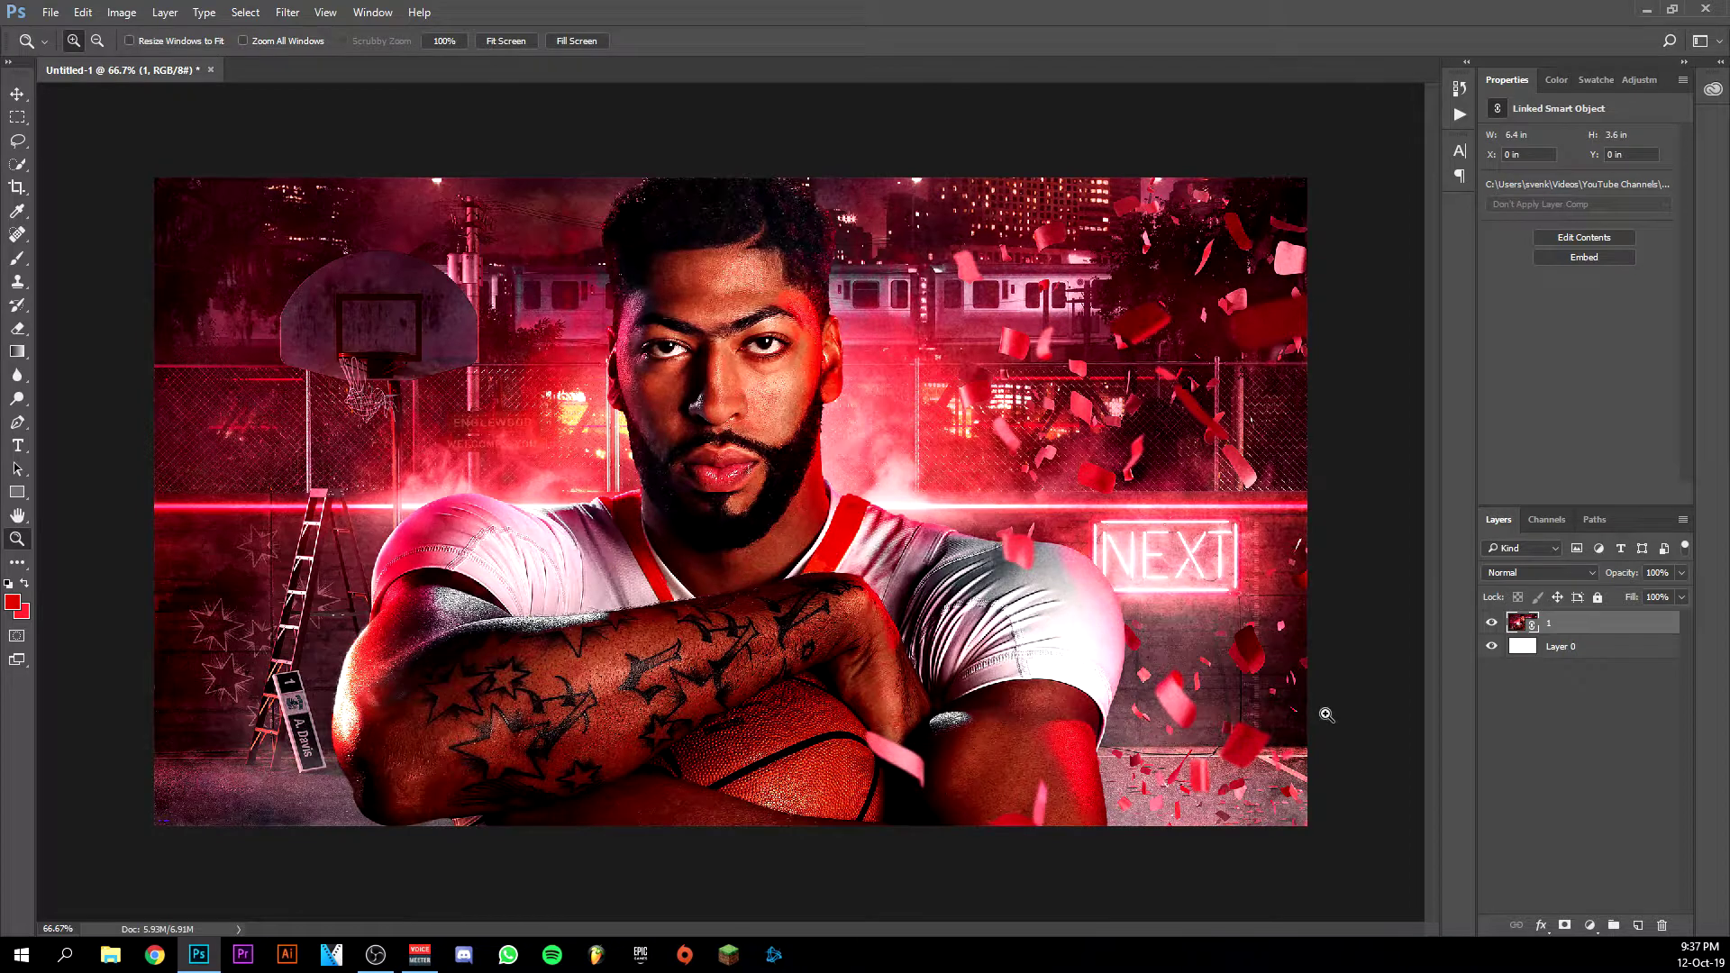
# Set the foreground color to ff0000 and the background color to red
pyautogui.click(14, 603)
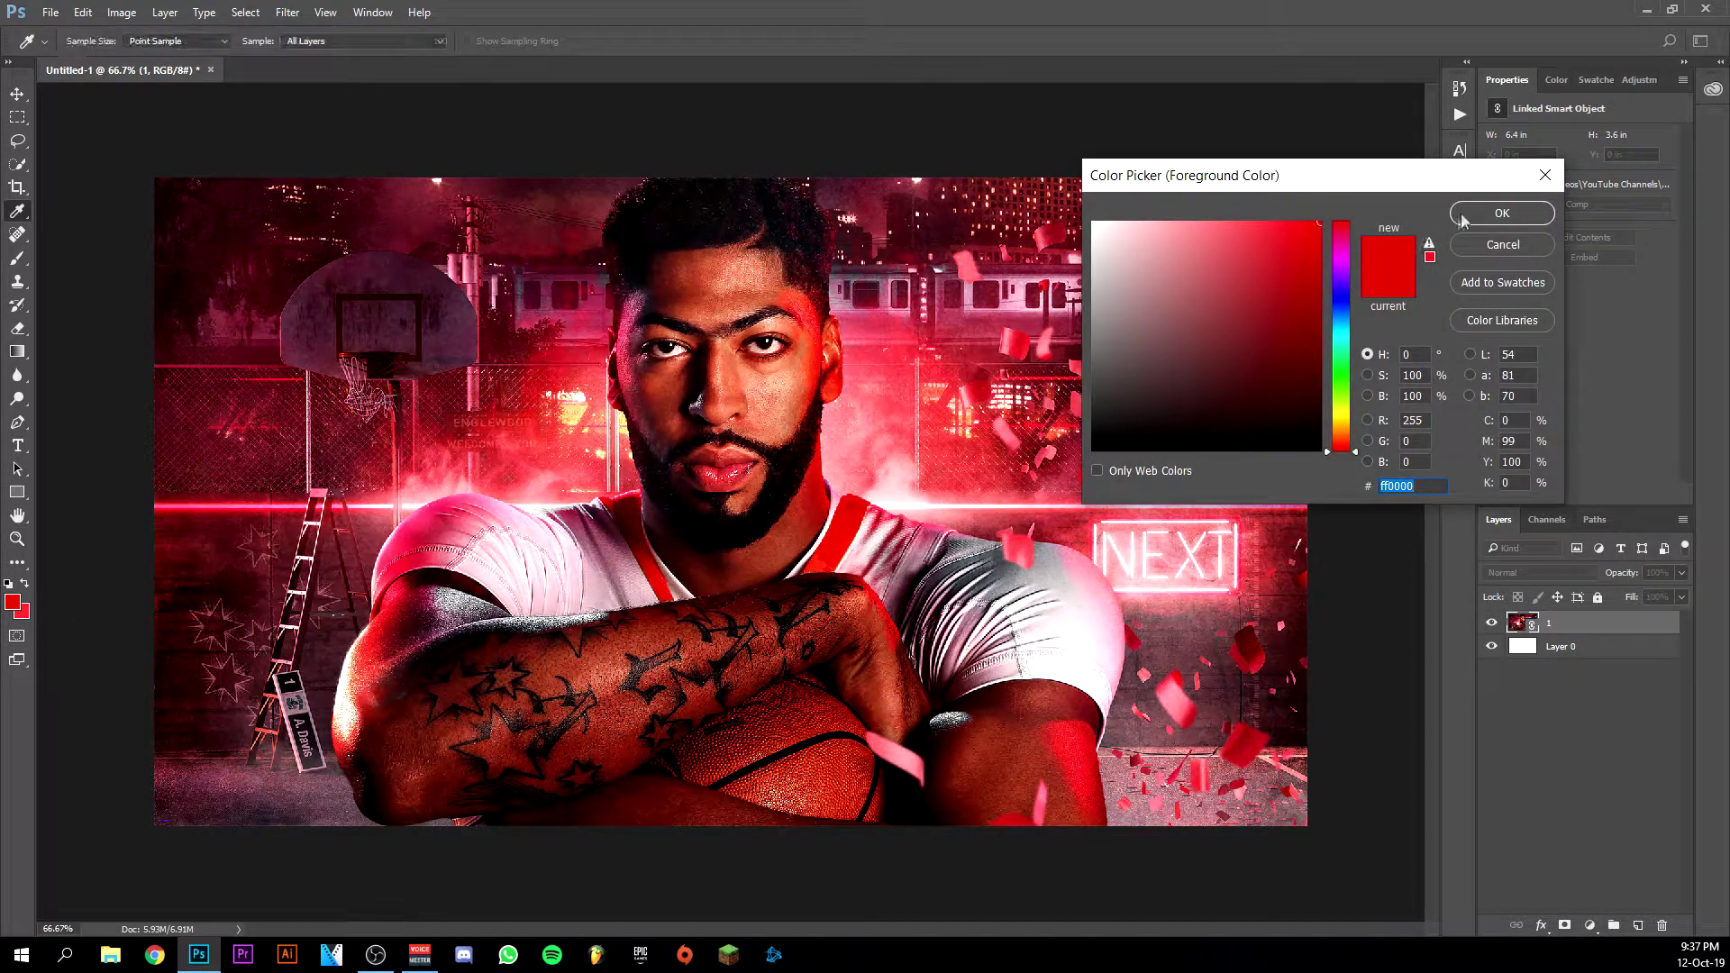
pyautogui.click(1529, 213)
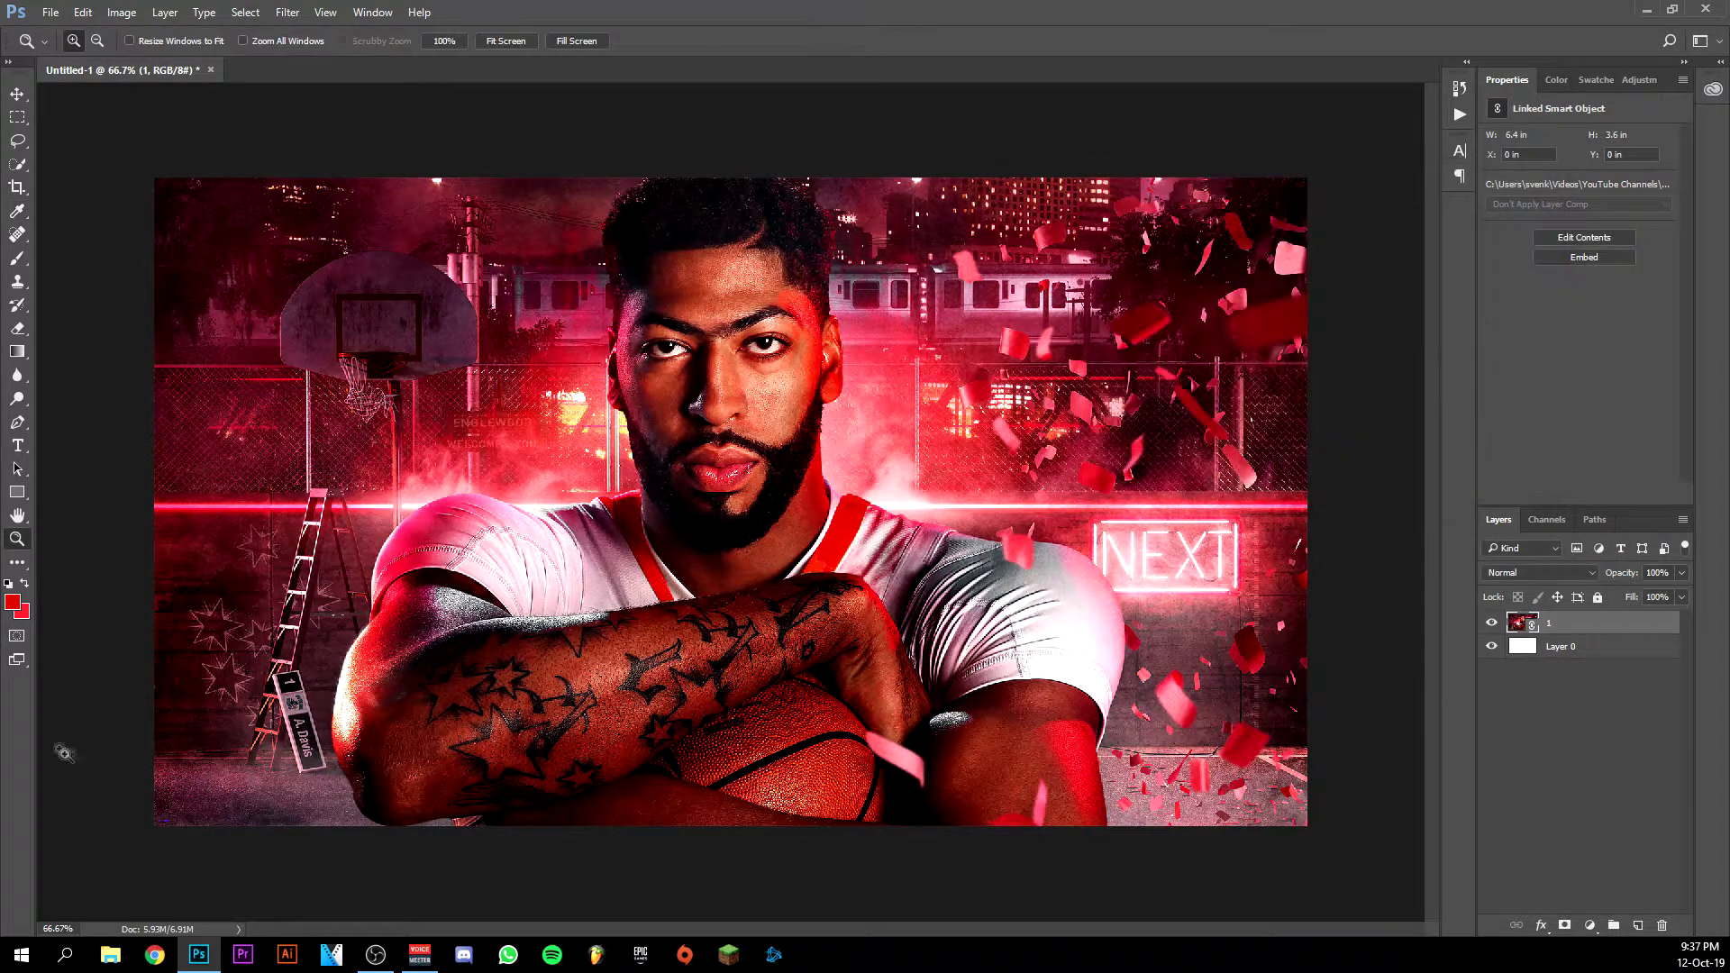
pyautogui.click(25, 615)
pyautogui.click(1488, 213)
# Add a Black & White adjustment layer with default settings above the placed player image
pyautogui.click(1589, 925)
pyautogui.click(1590, 733)
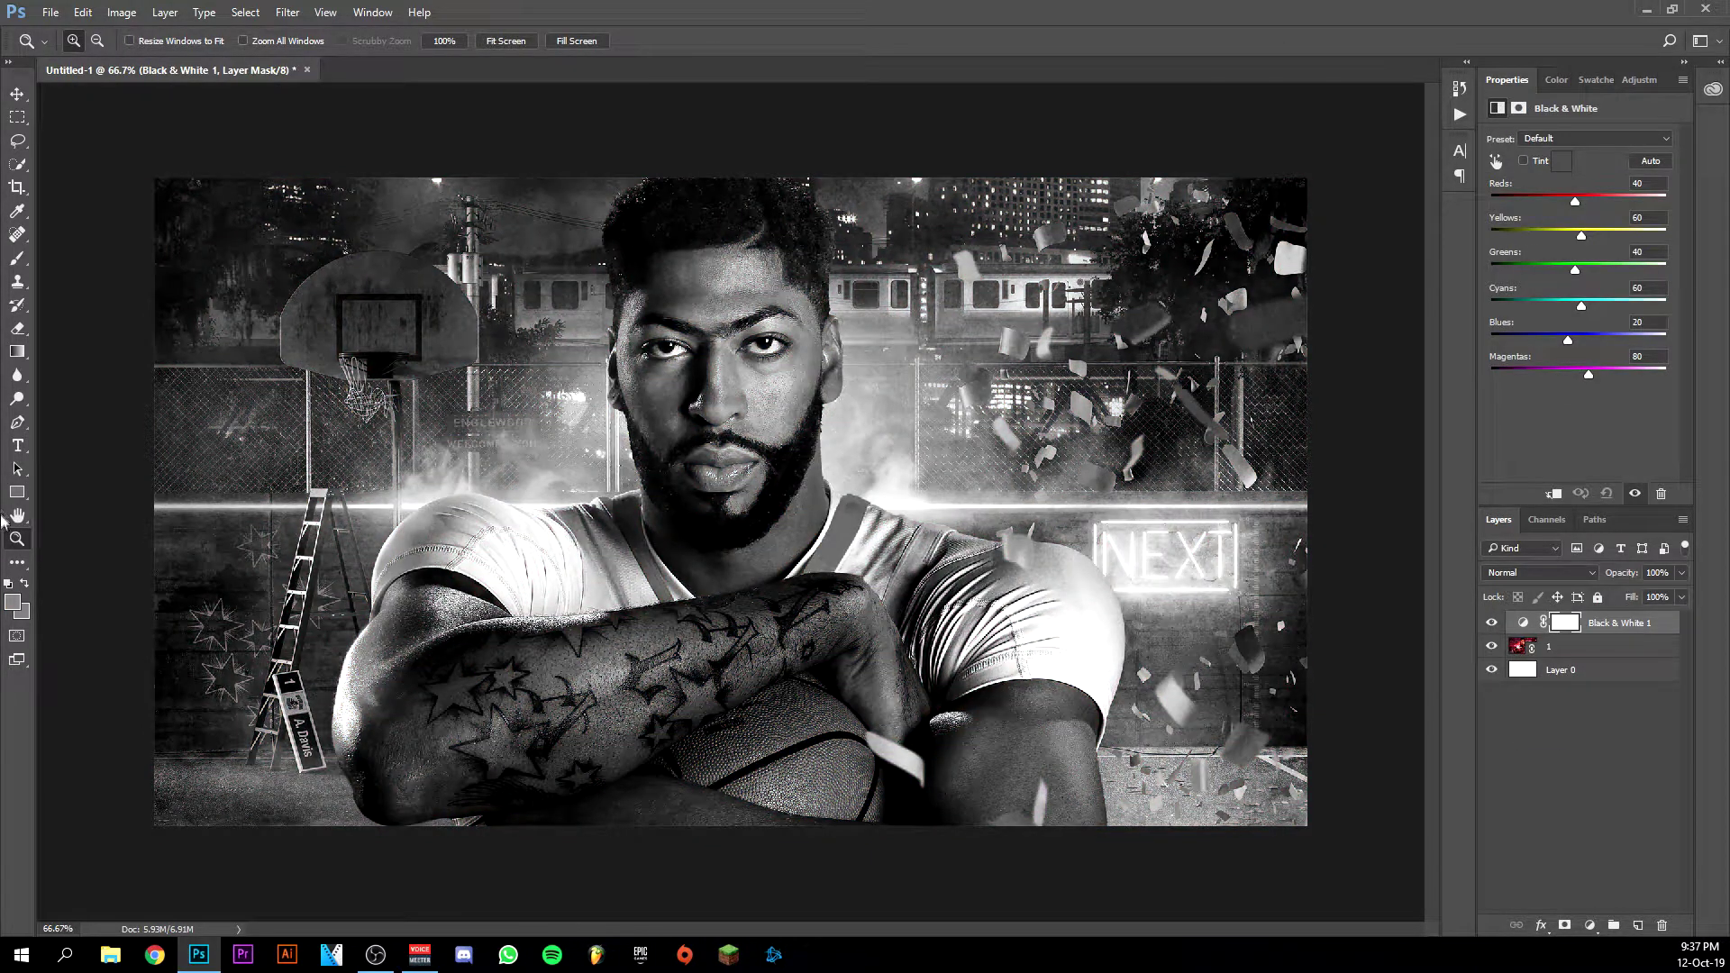
# Draw a rectangle shape about 1936 × 1103 px covering the whole canvas, filled with the foreground-to-background red gradient
pyautogui.click(18, 493)
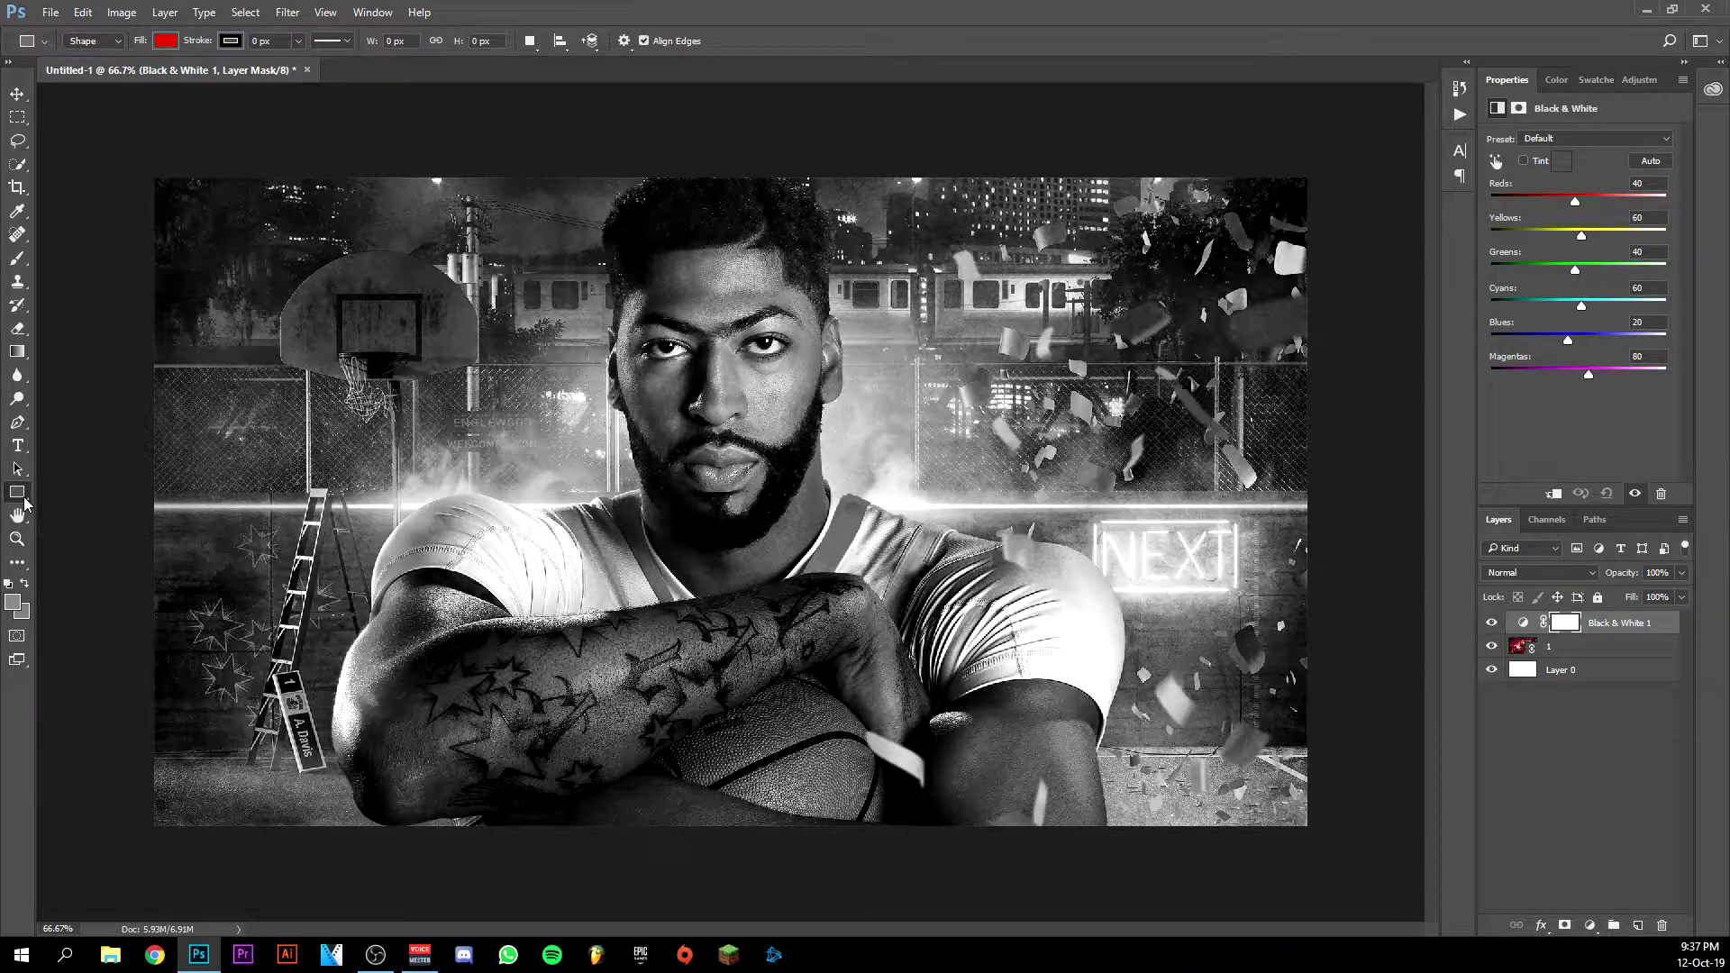
pyautogui.click(166, 40)
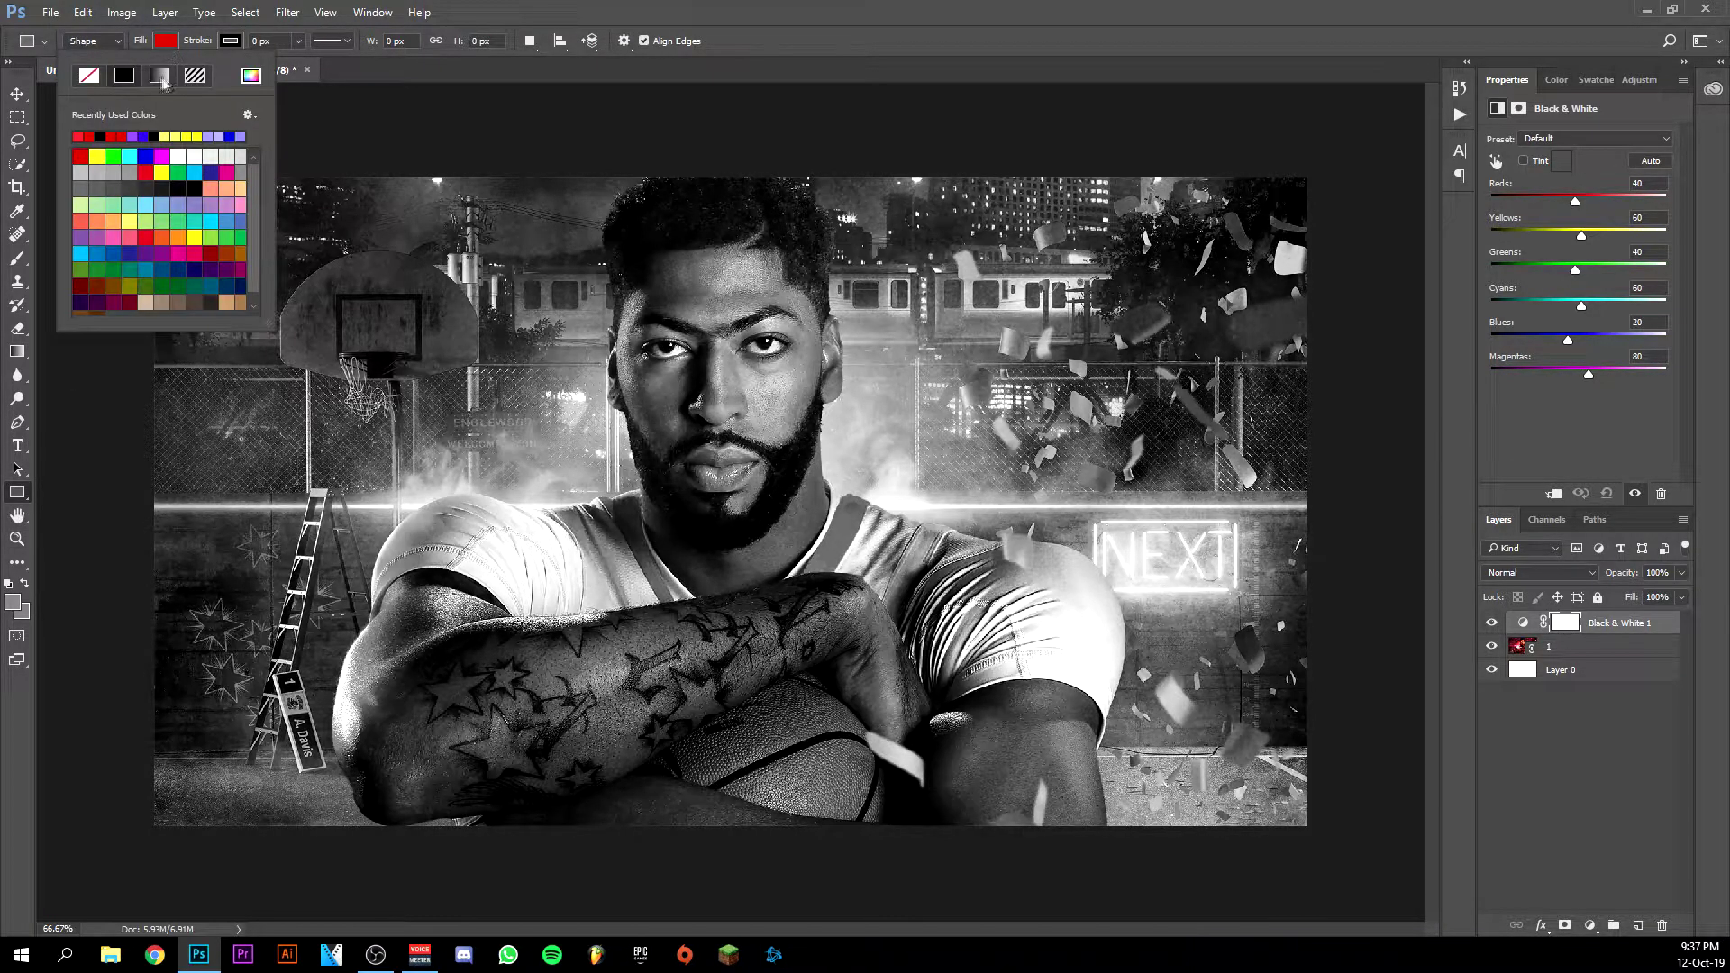
pyautogui.click(162, 79)
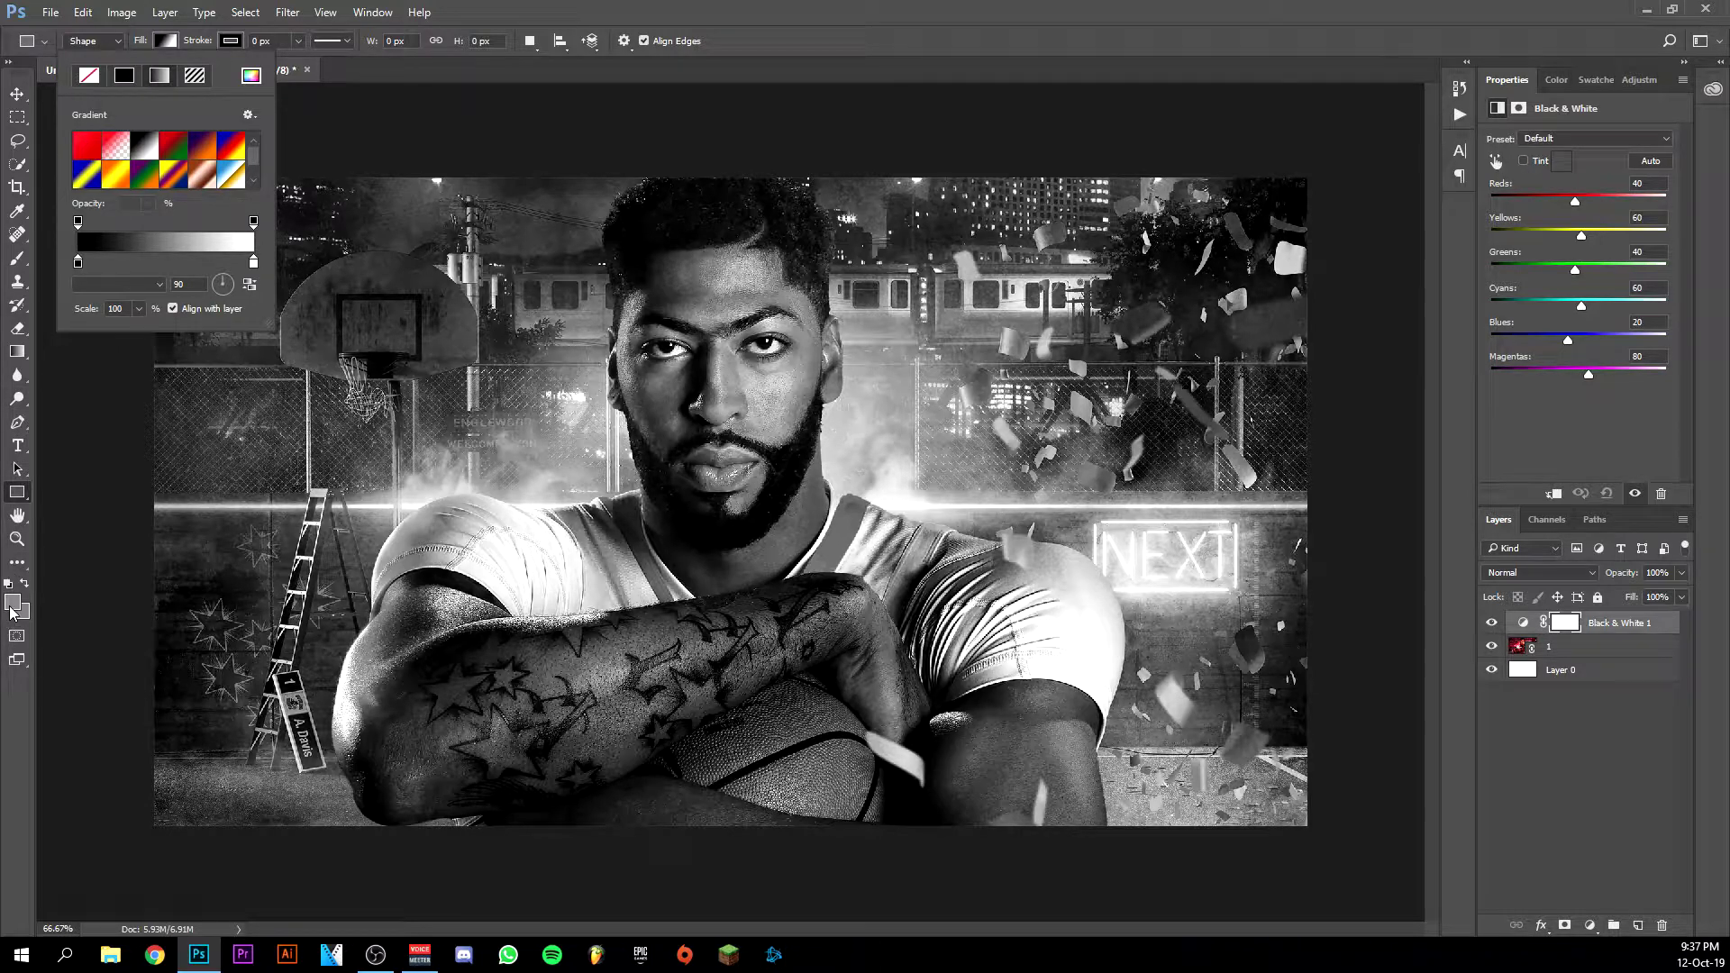
pyautogui.click(88, 151)
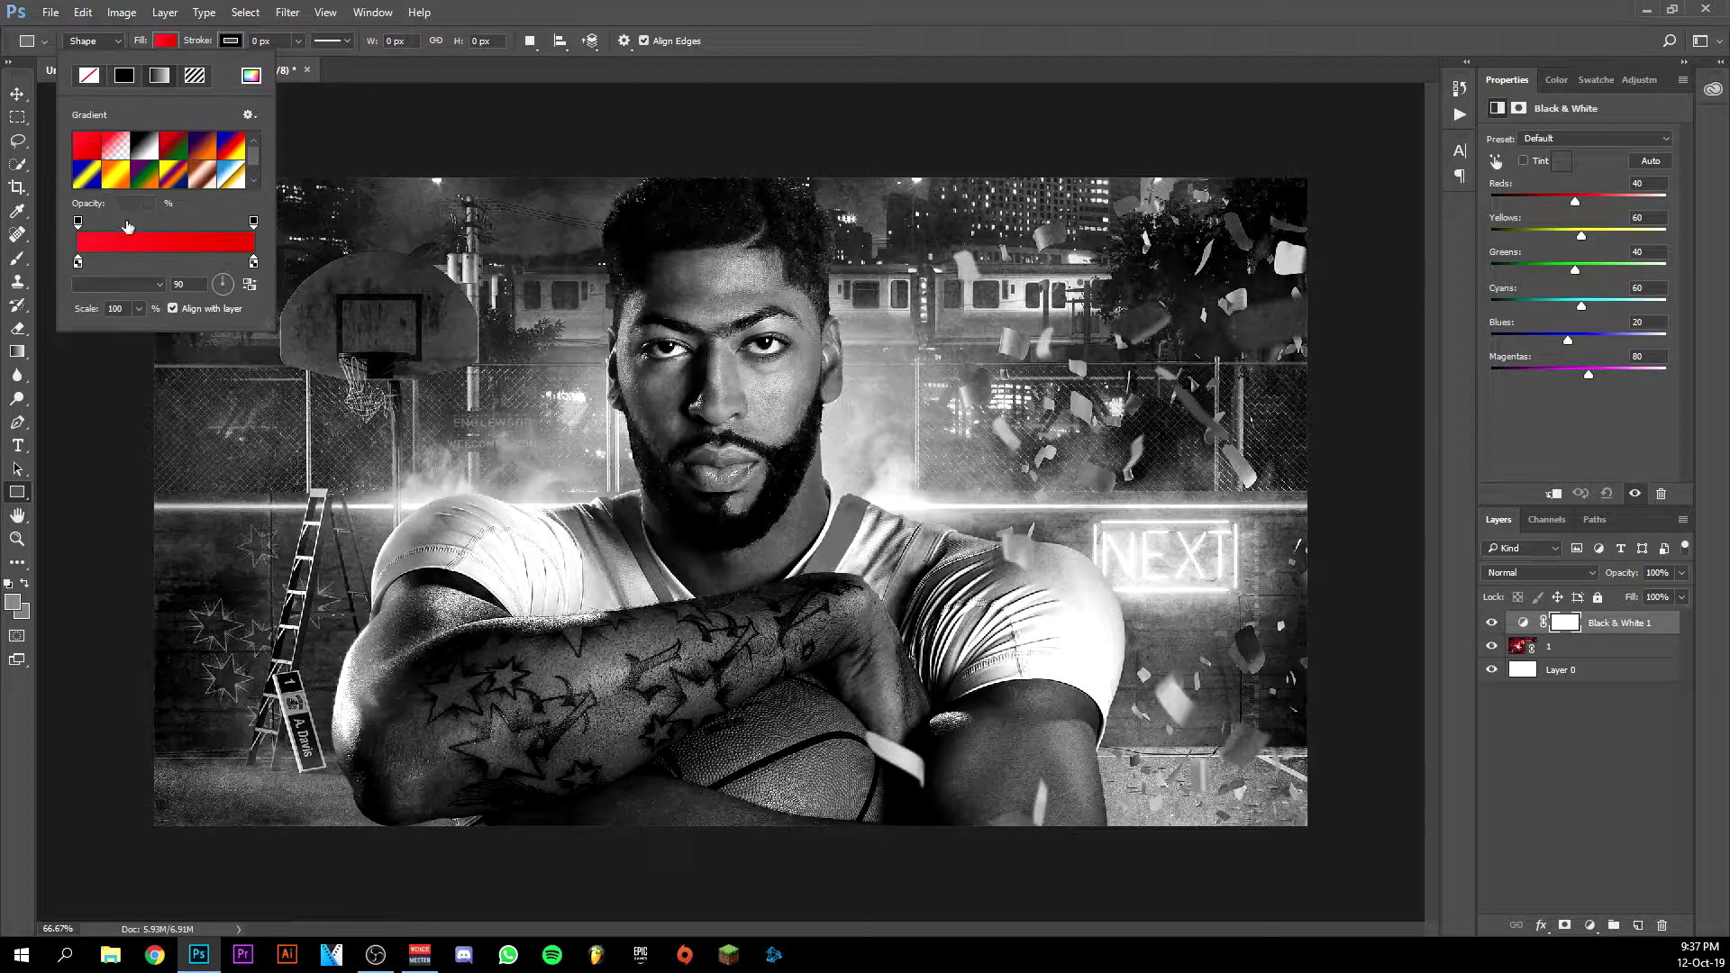
pyautogui.click(355, 171)
pyautogui.rightClick(354, 169)
pyautogui.click(117, 198)
pyautogui.moveTo(151, 173); pyautogui.dragTo(975, 665)
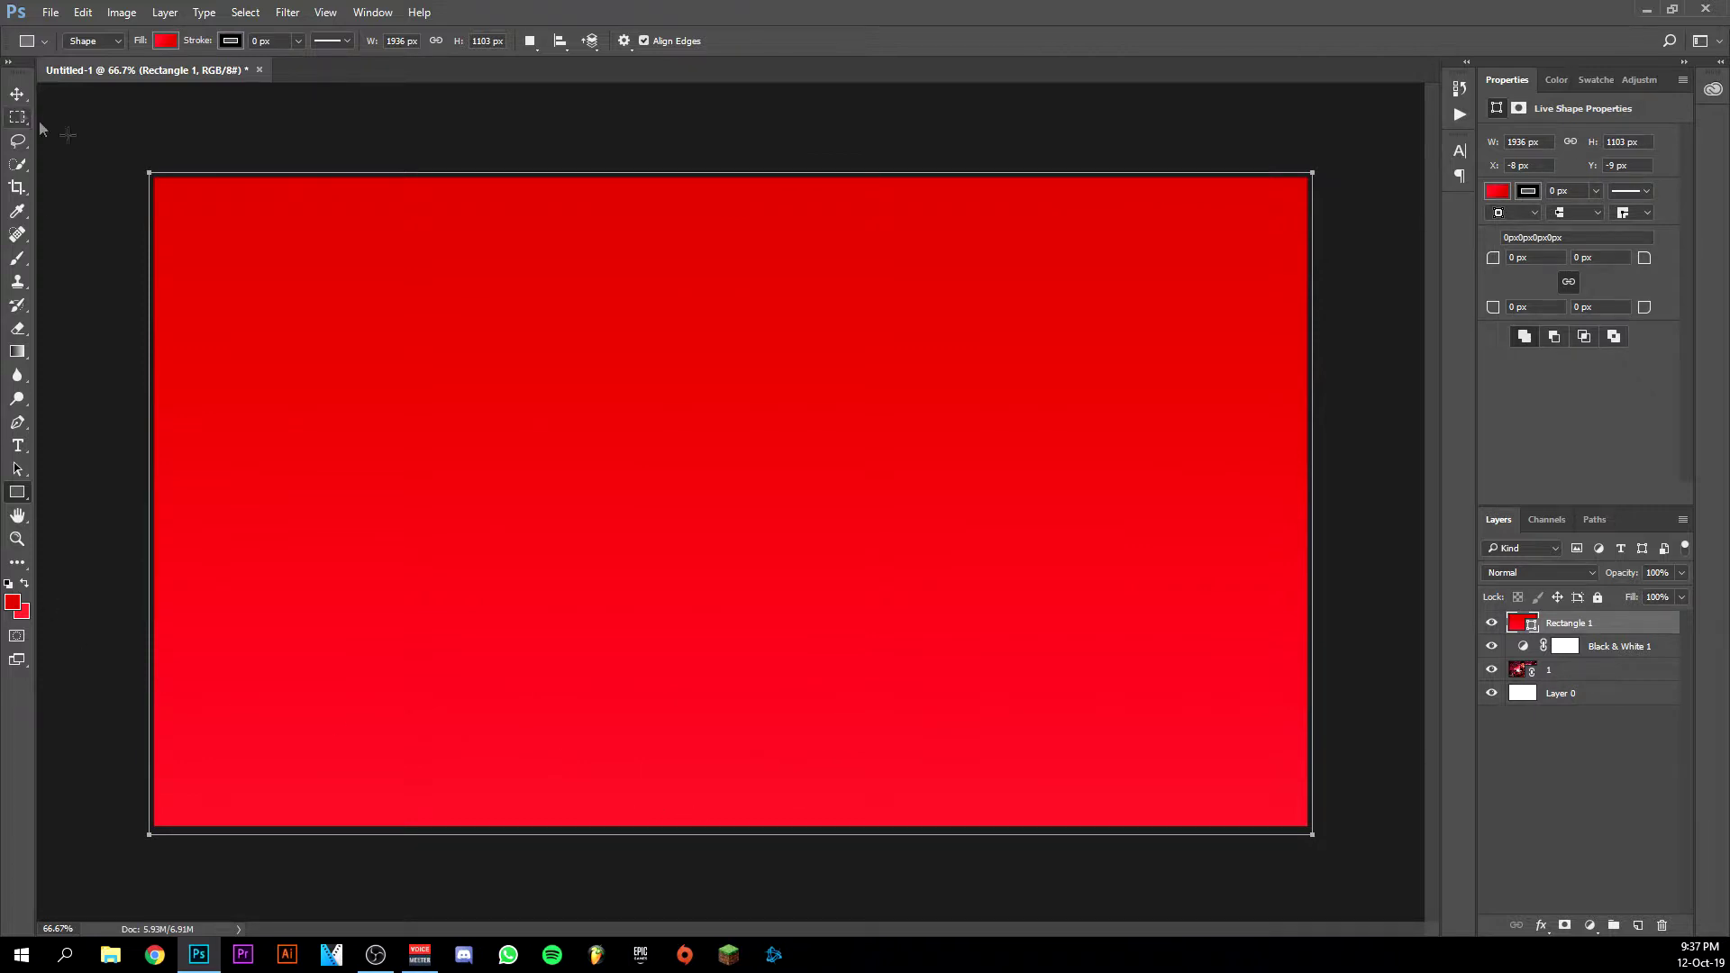
# Flip the rectangle's gradient angle so the darker red is at the lower edge, and nudge the rectangle to Y -11 px
pyautogui.click(165, 41)
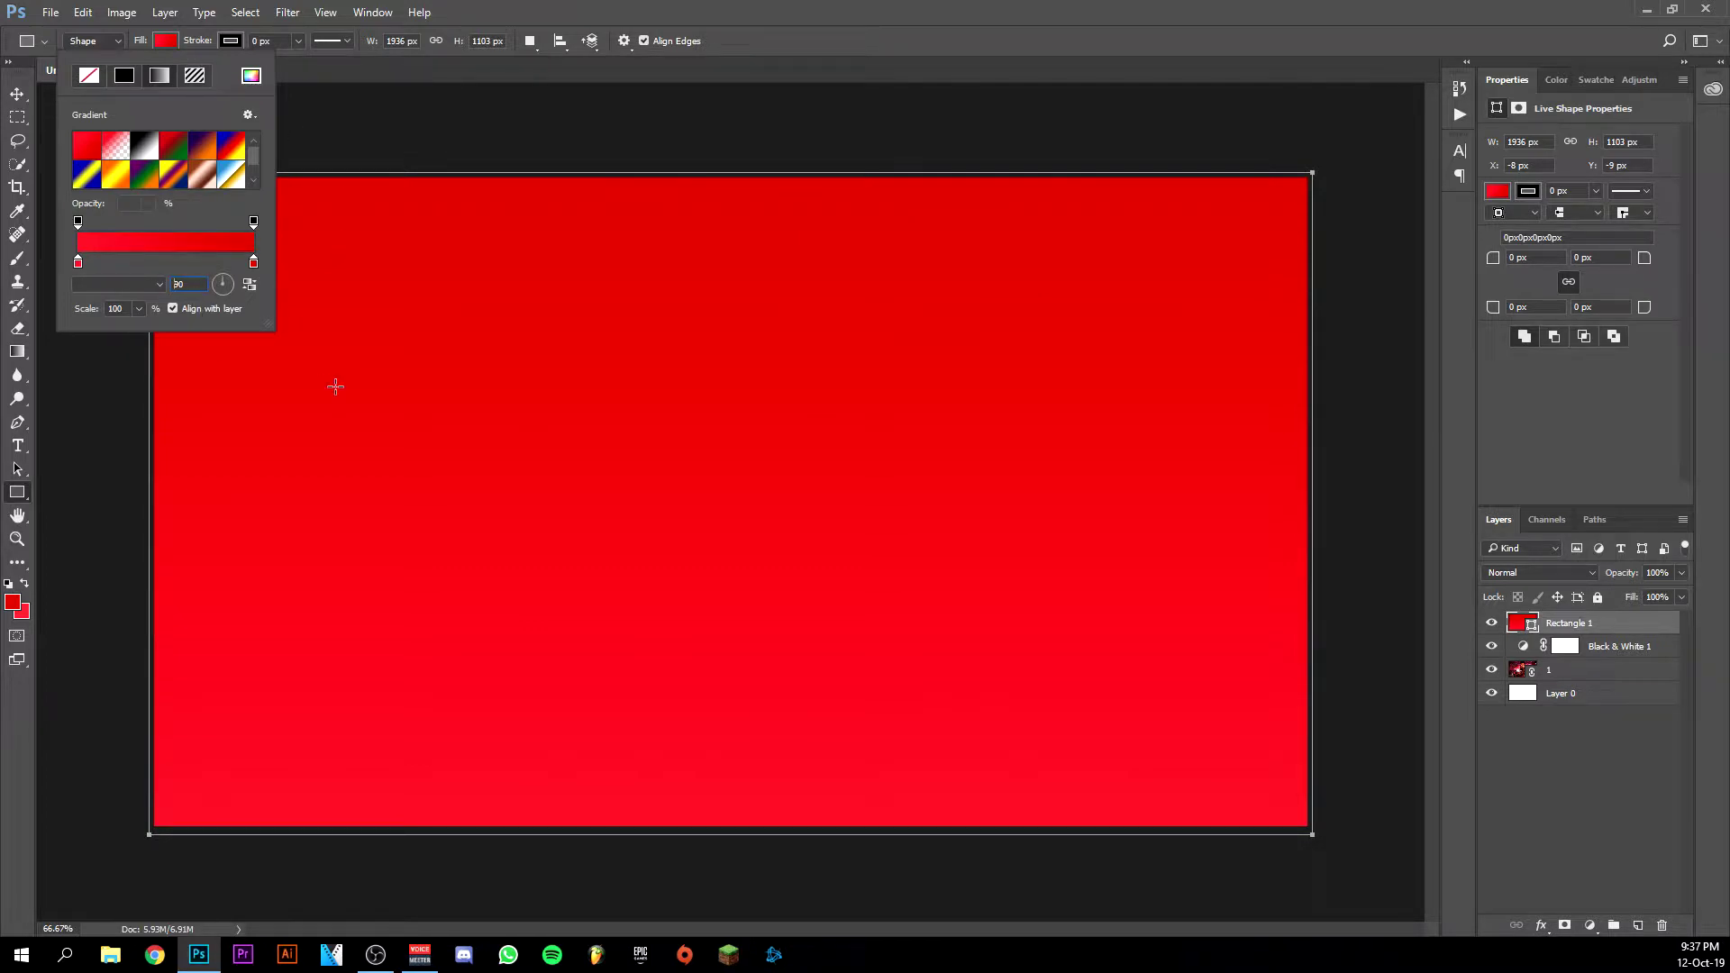
pyautogui.press('Return')
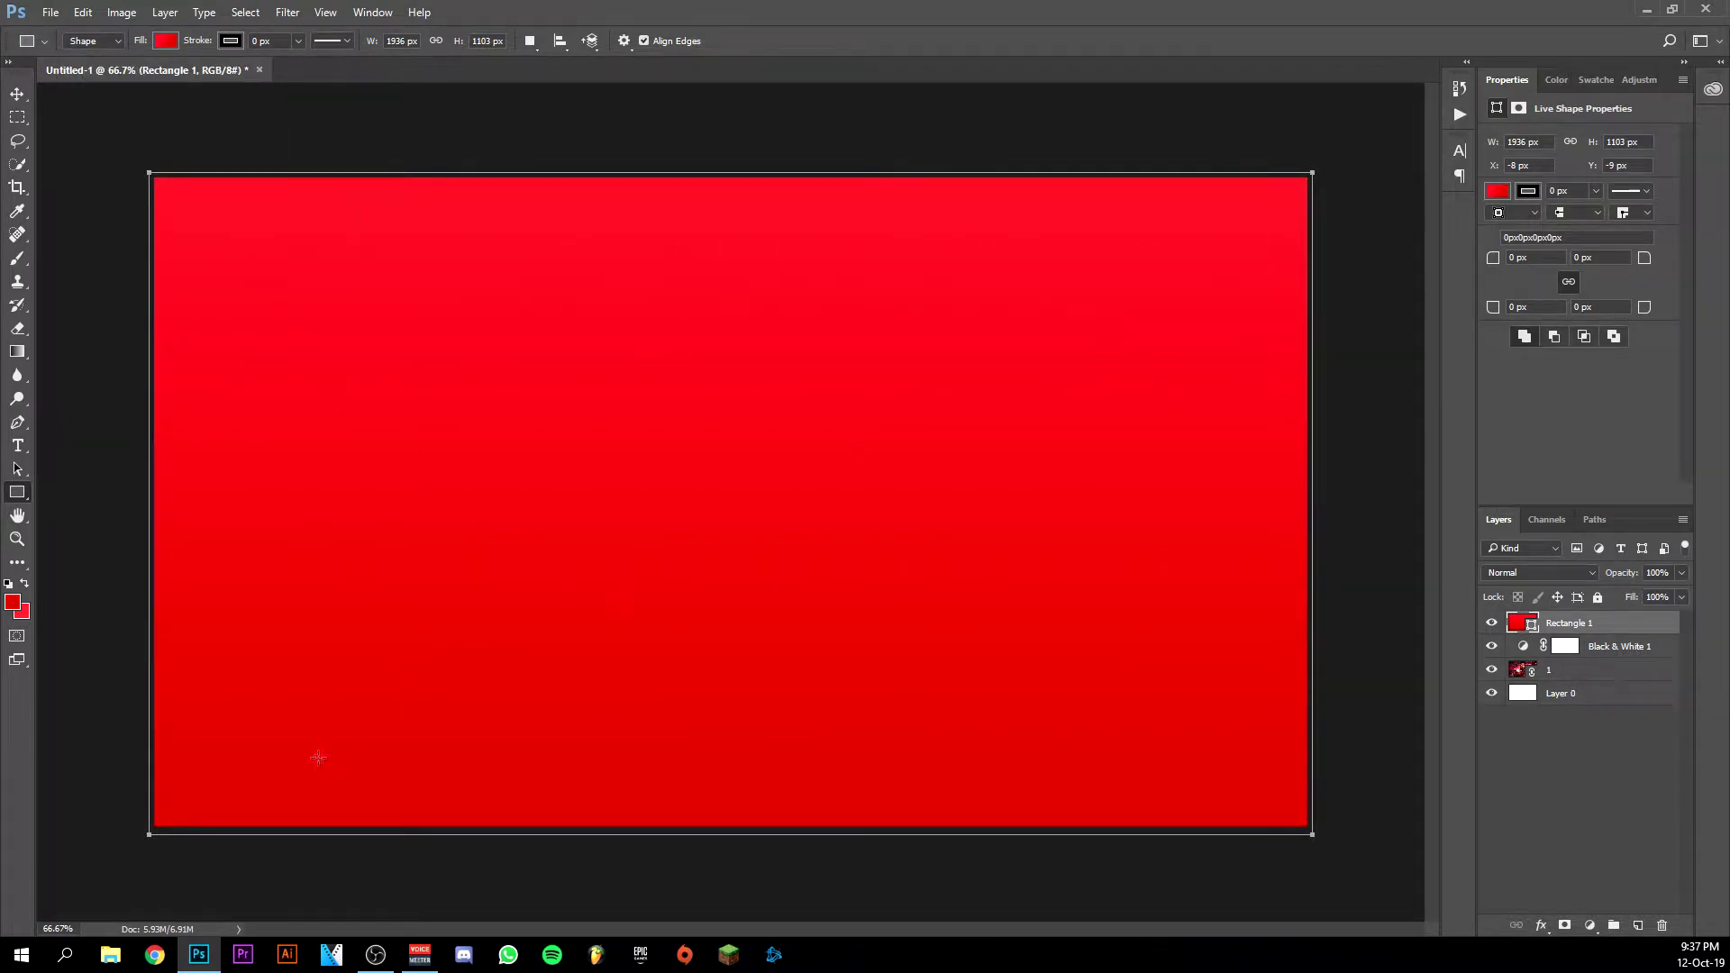
pyautogui.click(17, 93)
pyautogui.click(870, 462)
pyautogui.hotkey('ctrl', 't')
pyautogui.press('Return')
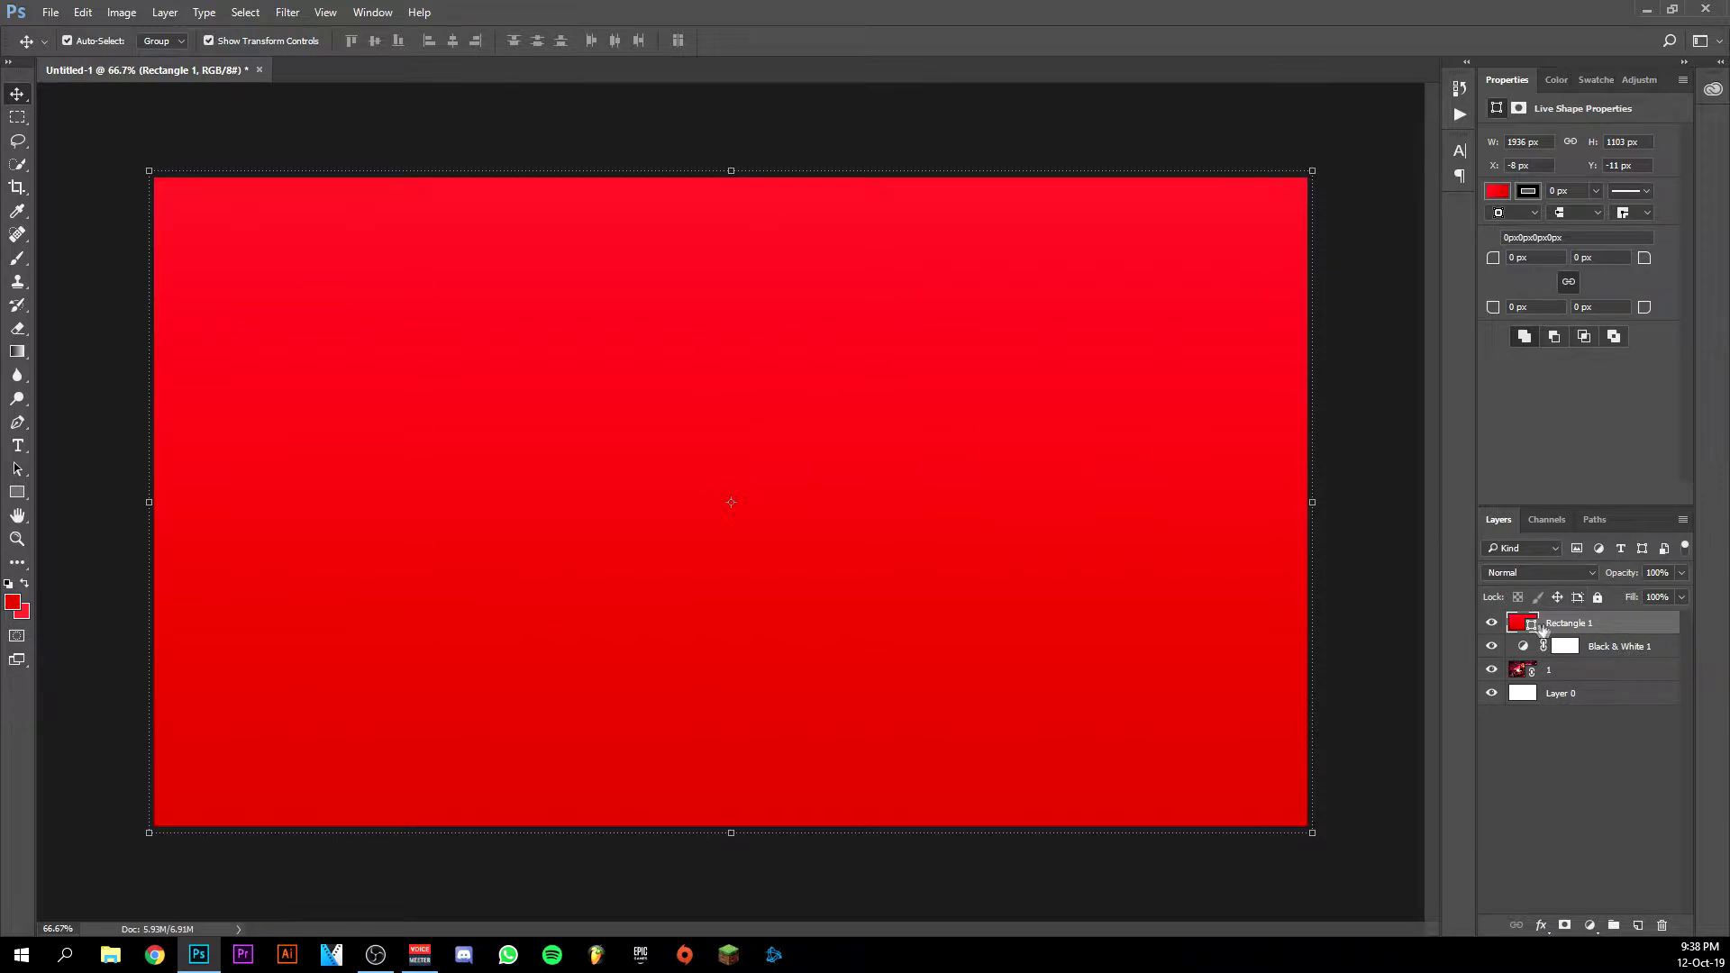
# Set the red rectangle layer's blend mode to Multiply and deselect the layer
pyautogui.click(1516, 575)
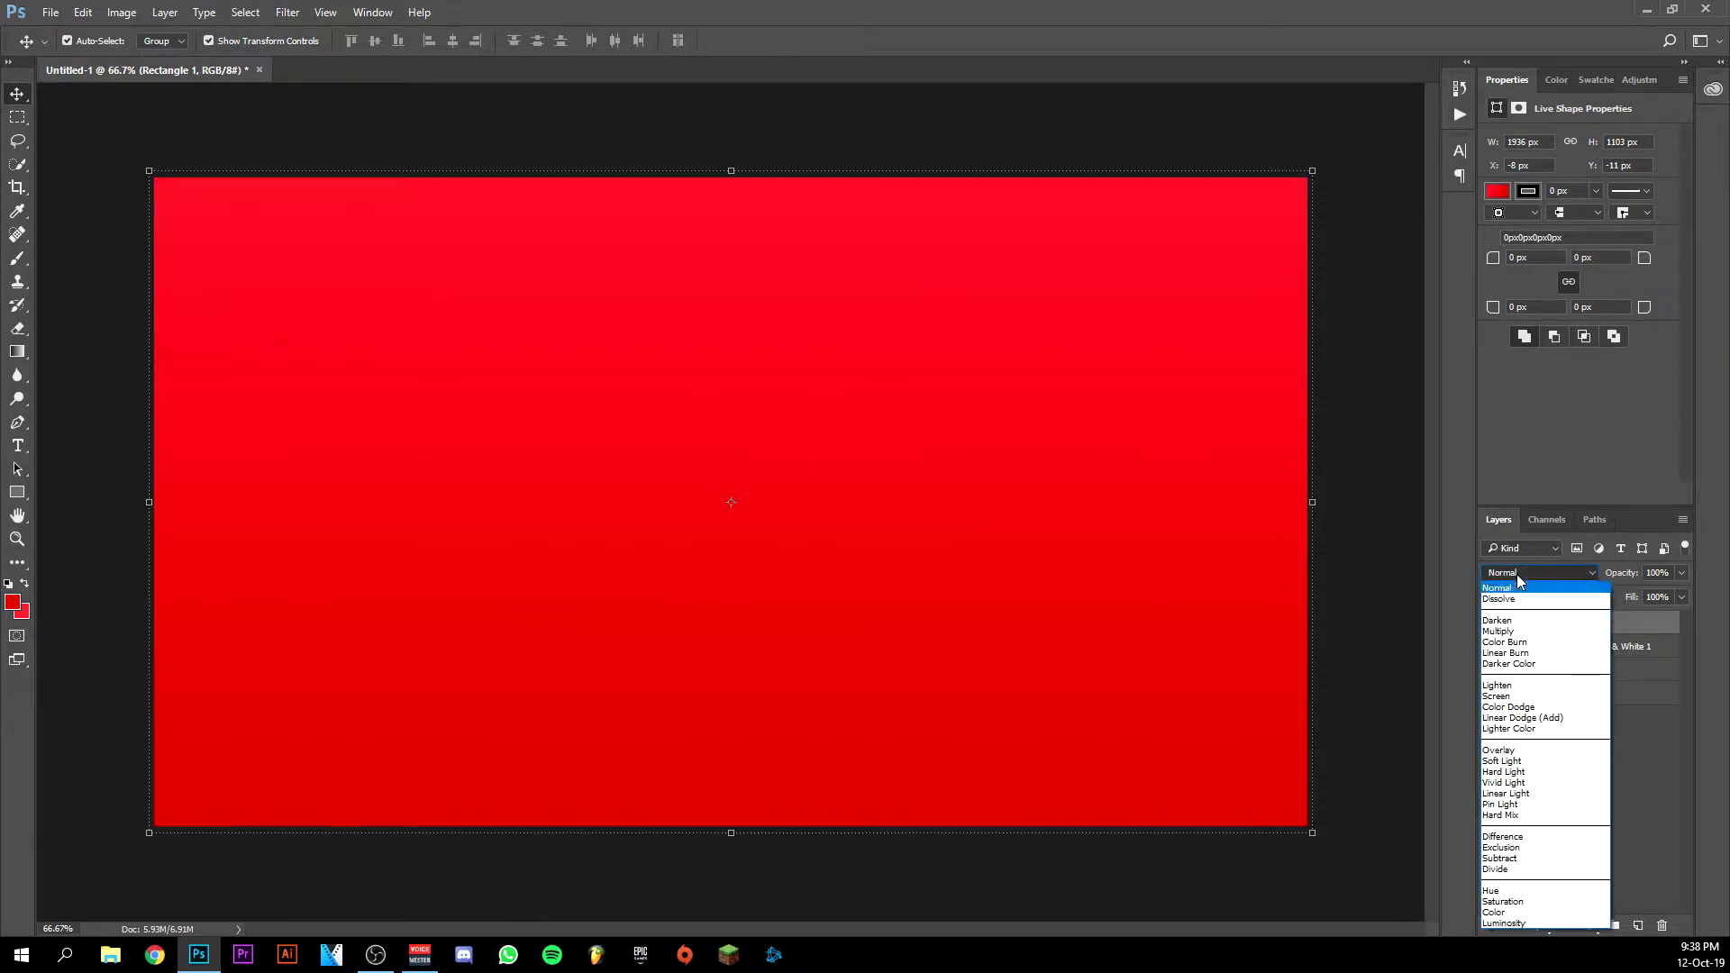
pyautogui.click(1500, 636)
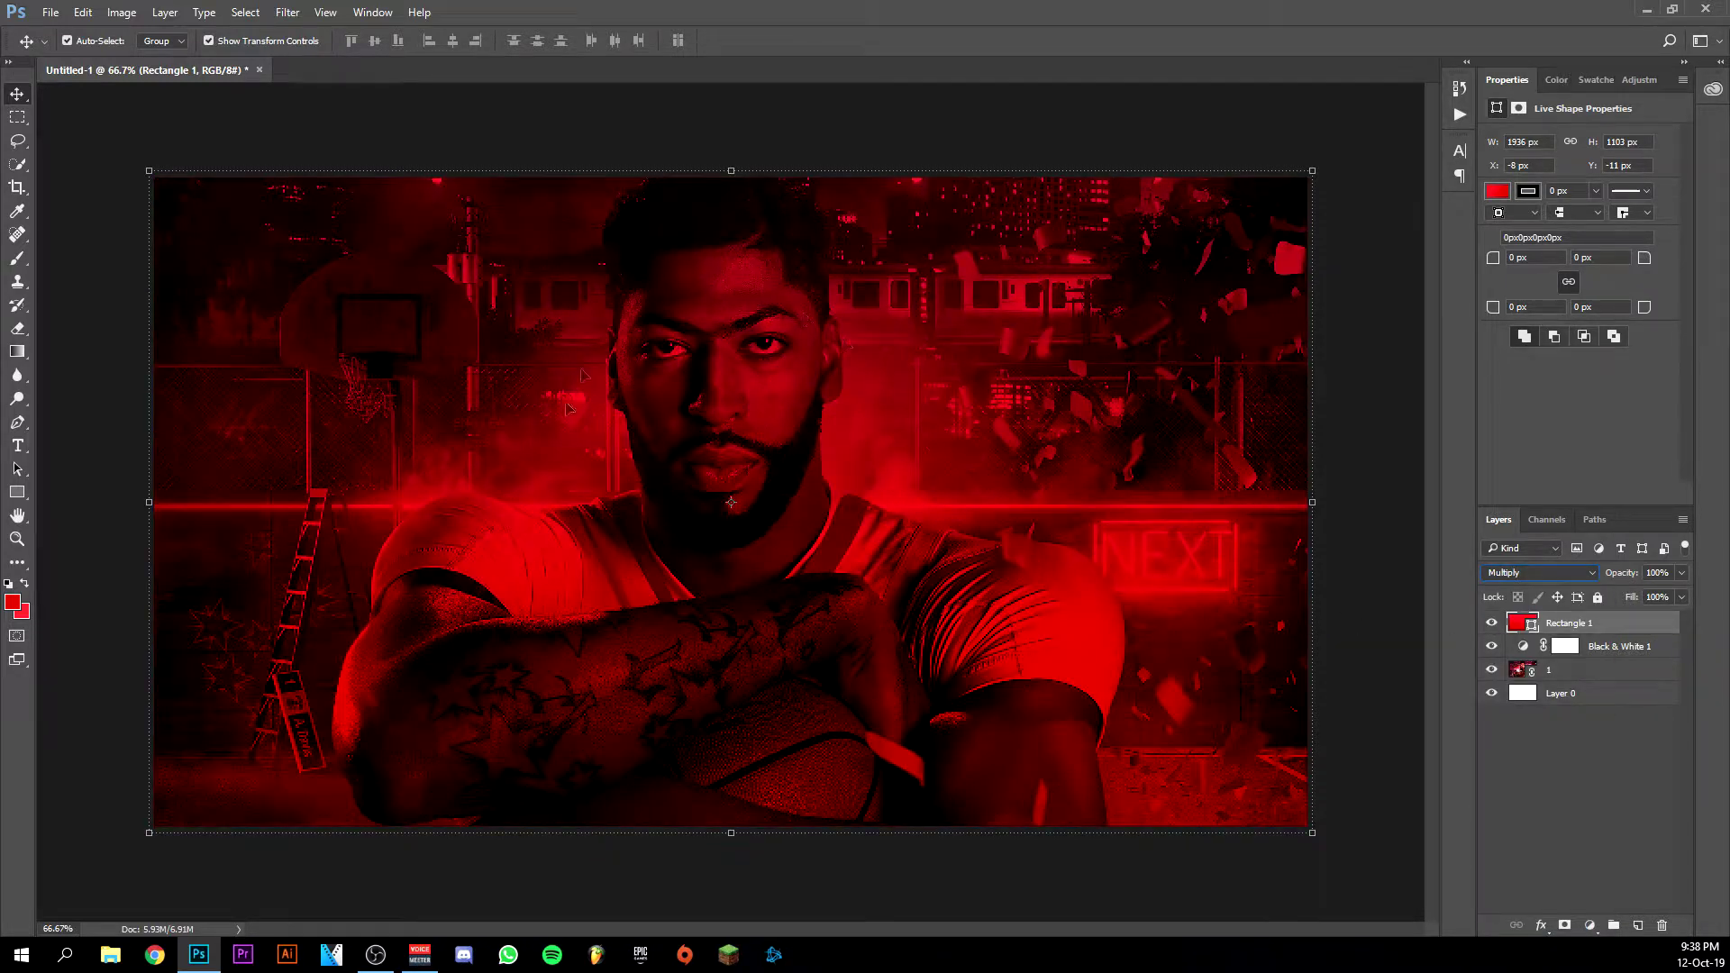
pyautogui.click(658, 135)
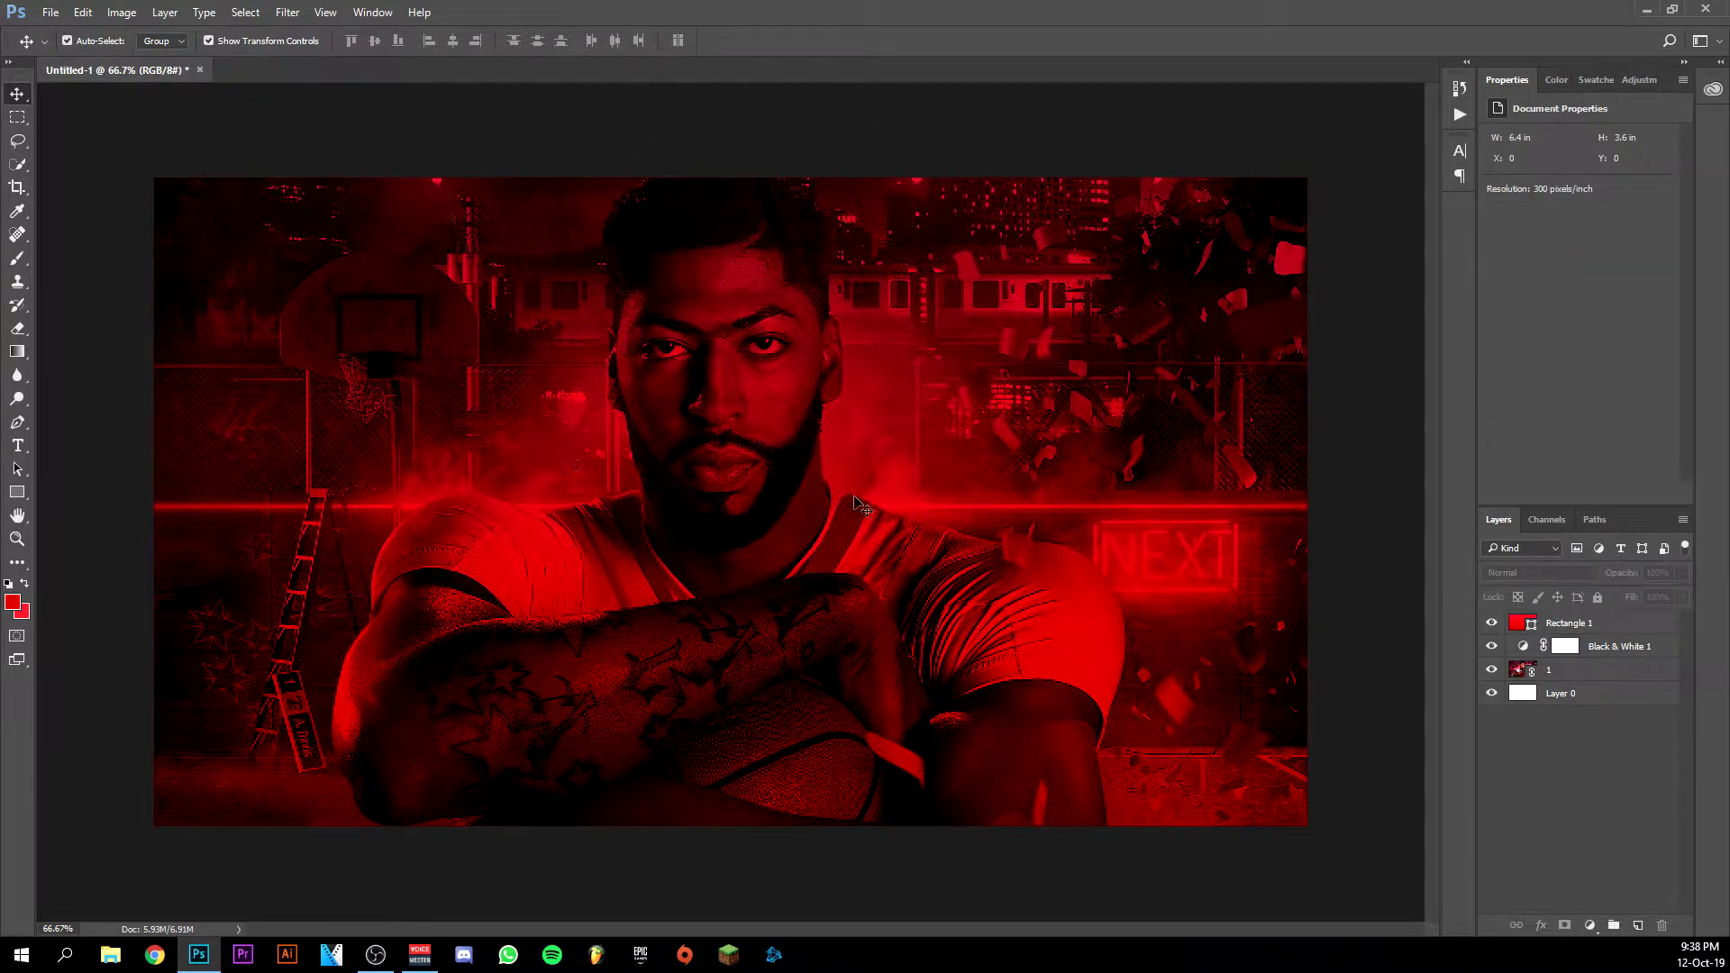
# Add a Brightness/Contrast adjustment layer above the Black & White layer, with contrast 100 and brightness 61
pyautogui.click(1594, 671)
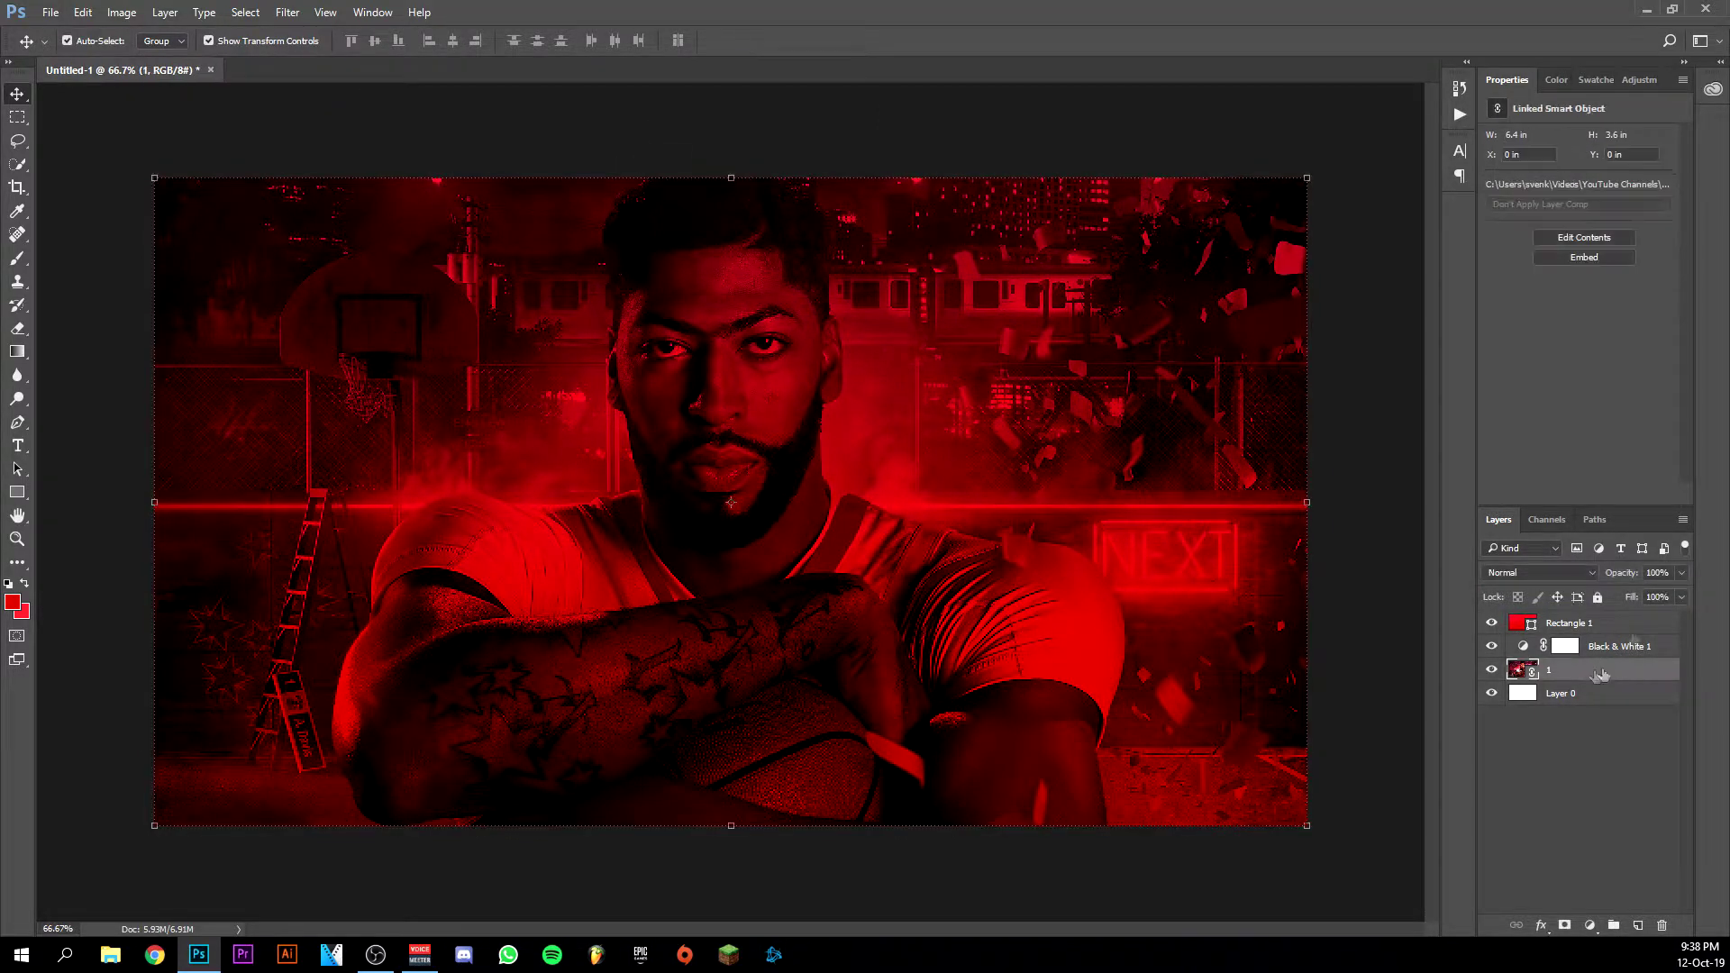
pyautogui.click(1648, 83)
pyautogui.click(1527, 119)
pyautogui.moveTo(1591, 669); pyautogui.dragTo(1589, 633)
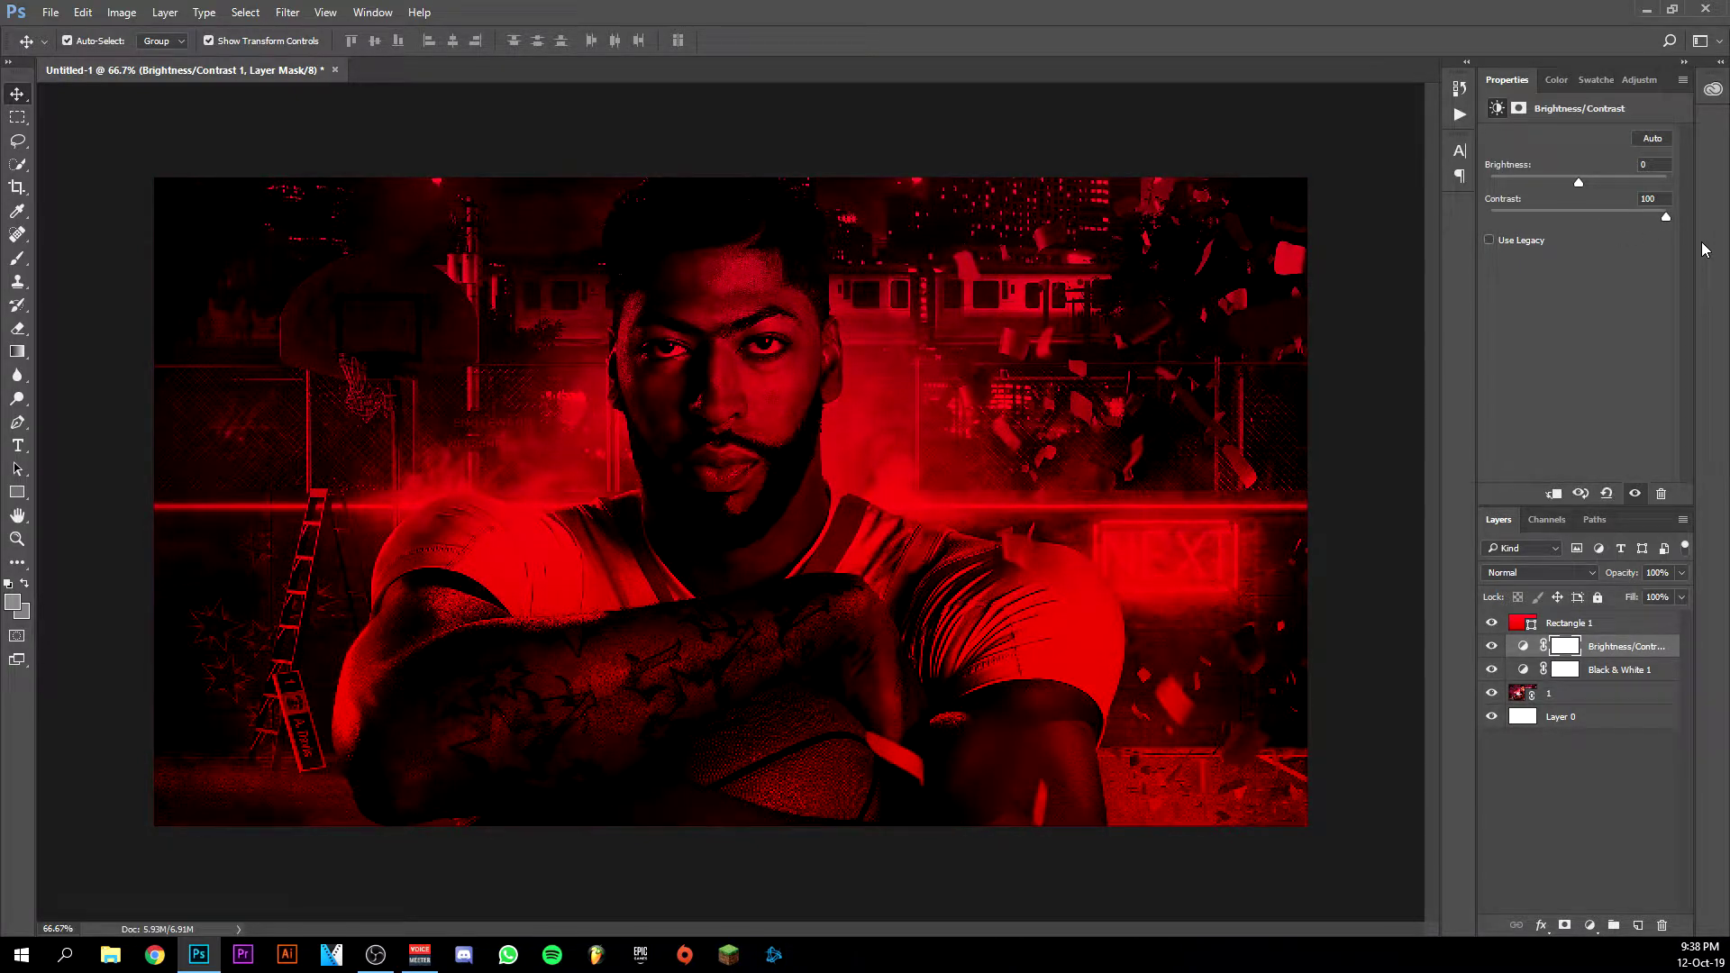
pyautogui.moveTo(1587, 182); pyautogui.dragTo(1620, 183)
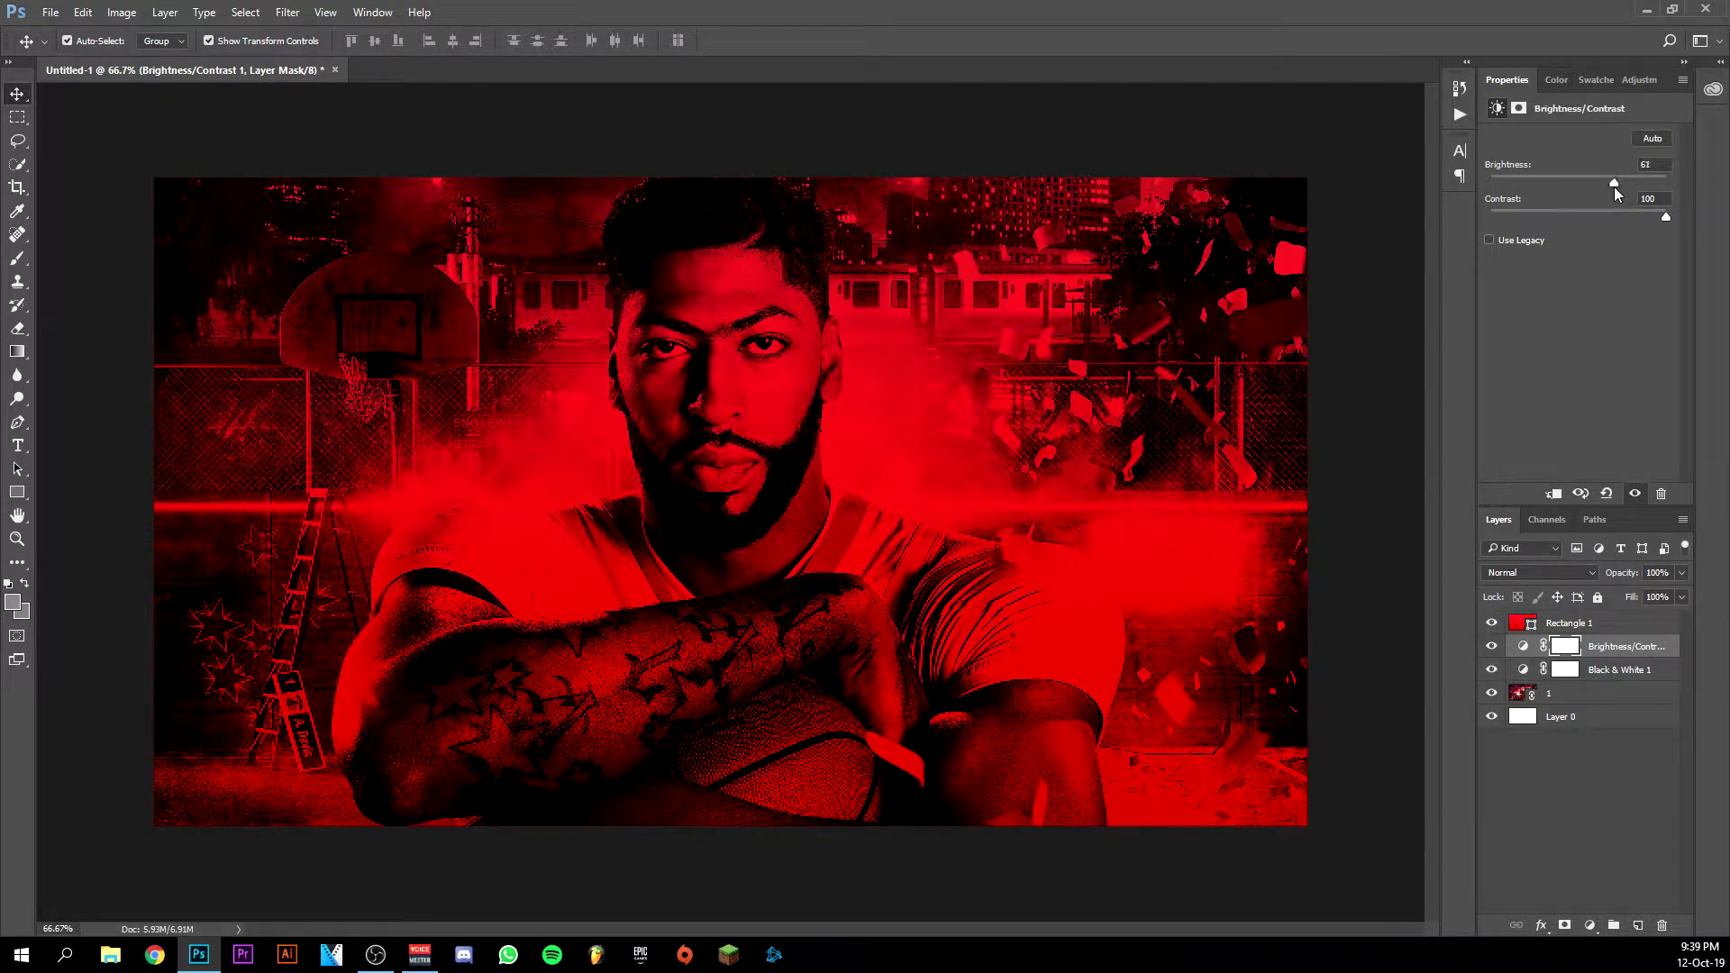
pyautogui.moveTo(1614, 186); pyautogui.dragTo(1594, 187)
pyautogui.moveTo(181, 968)
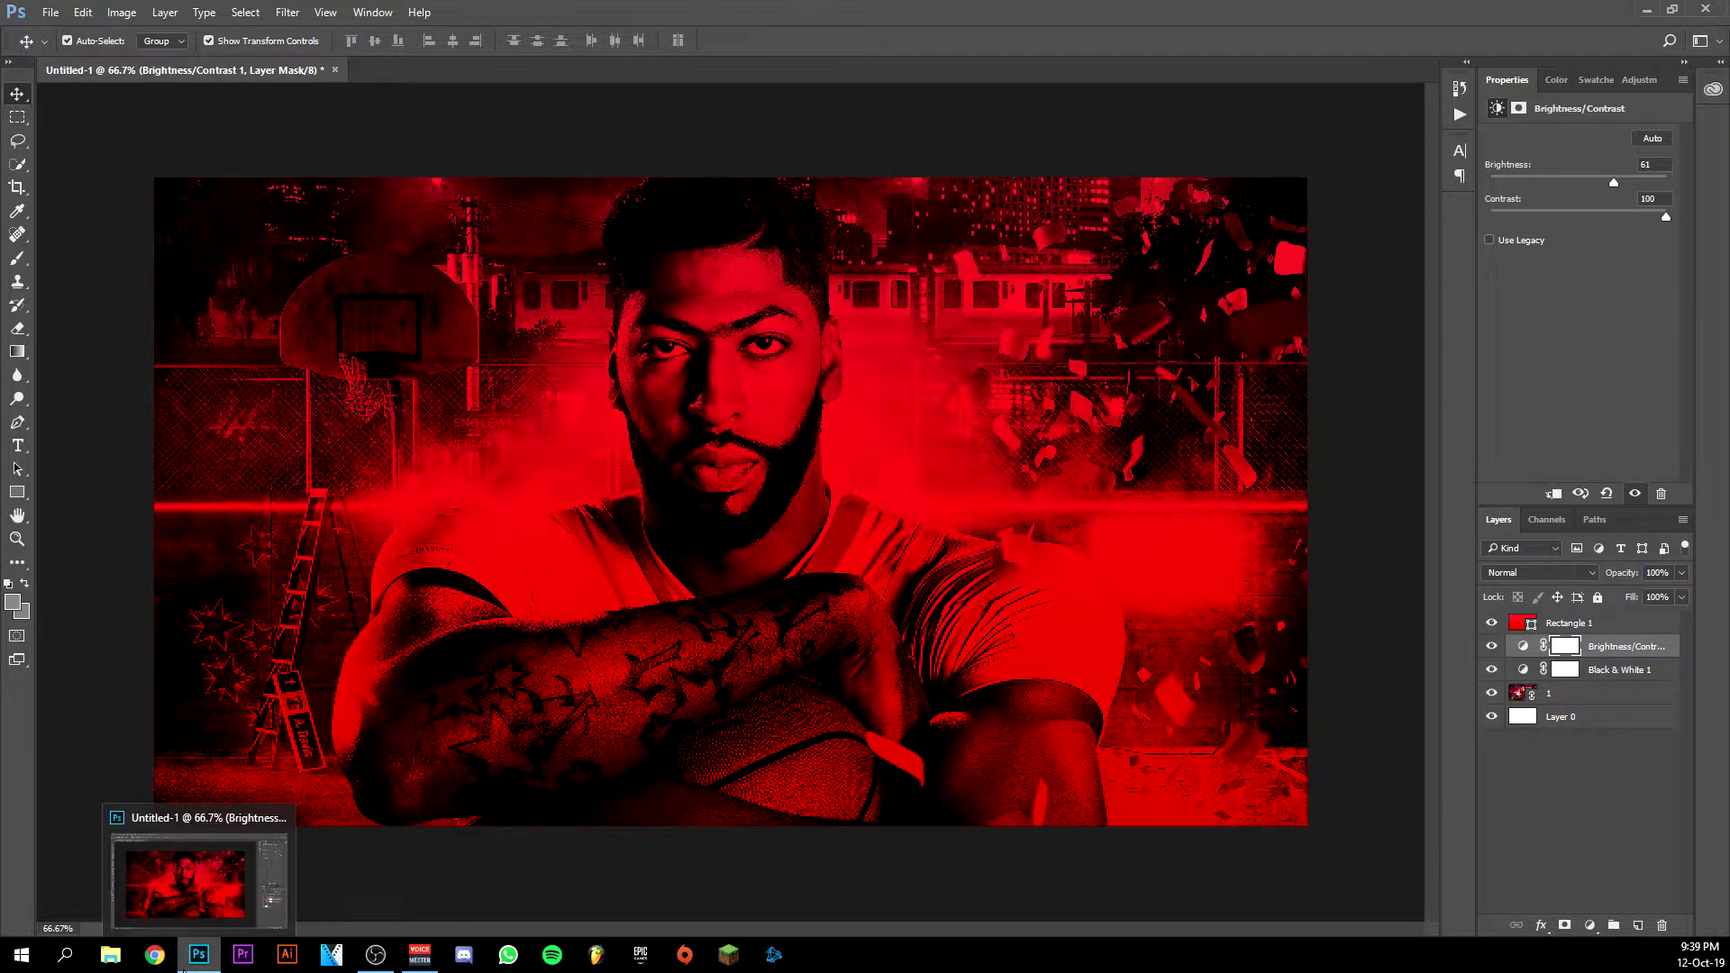
pyautogui.click(187, 967)
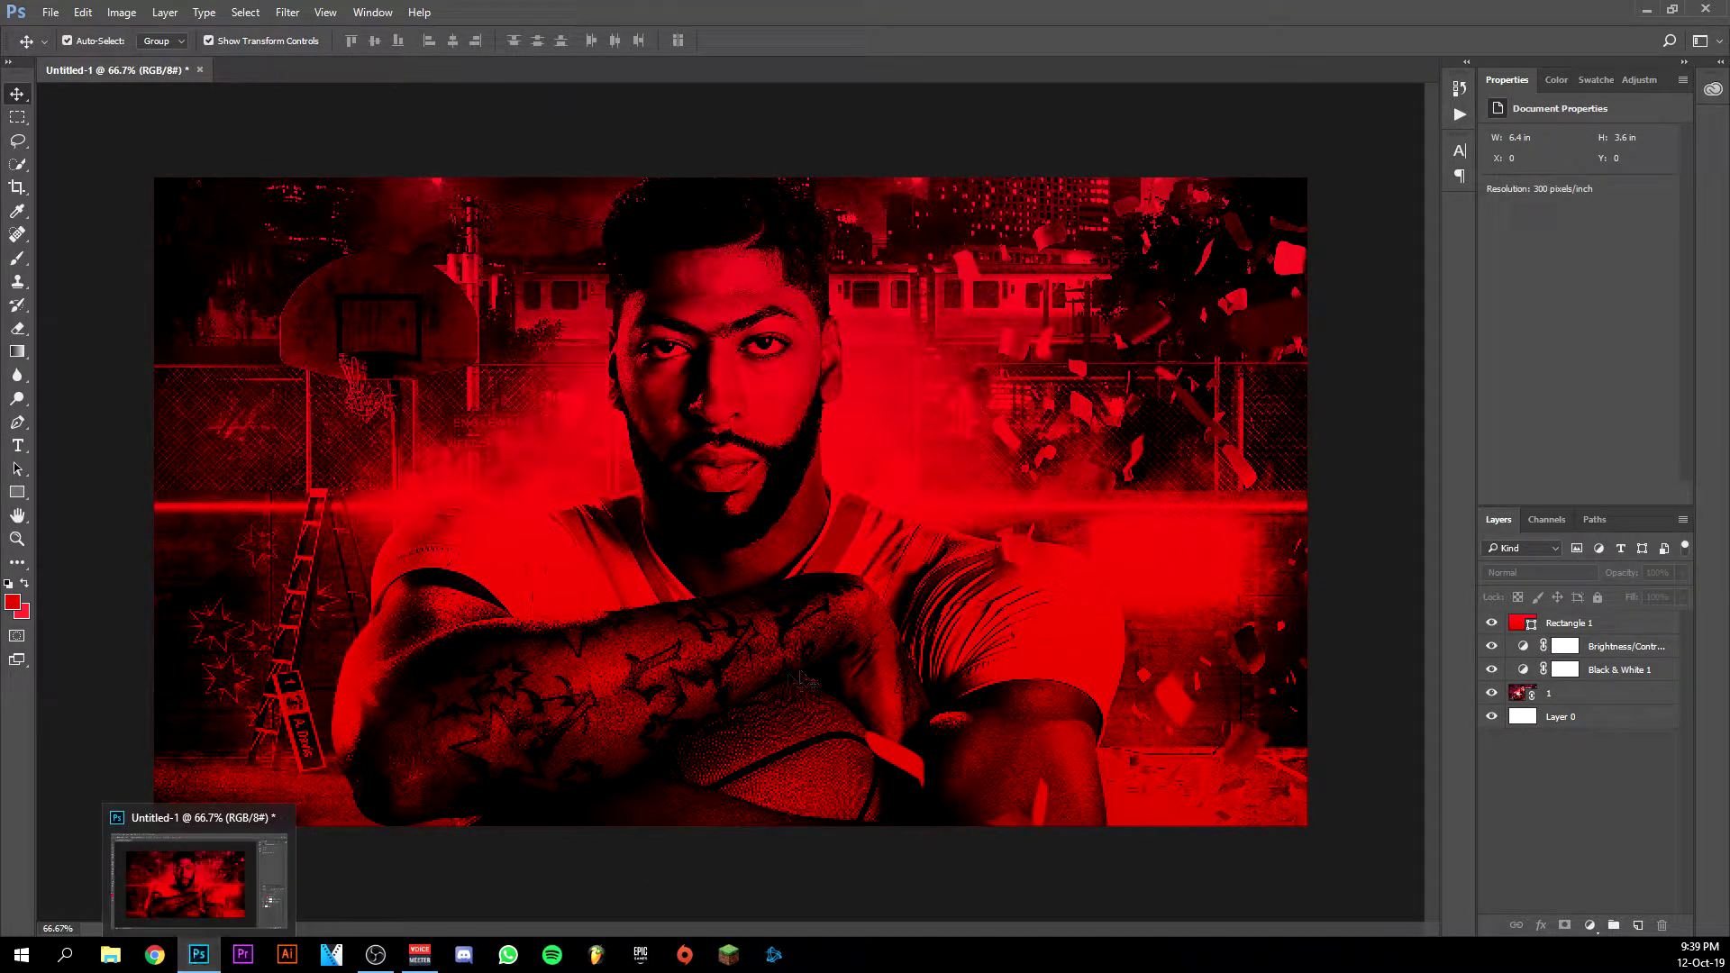
# Add a new layer above the red rectangle and brush a soft red glow along the image's lower edge with a very large brush
pyautogui.click(17, 537)
pyautogui.rightClick(695, 458)
pyautogui.click(725, 586)
pyautogui.rightClick(638, 397)
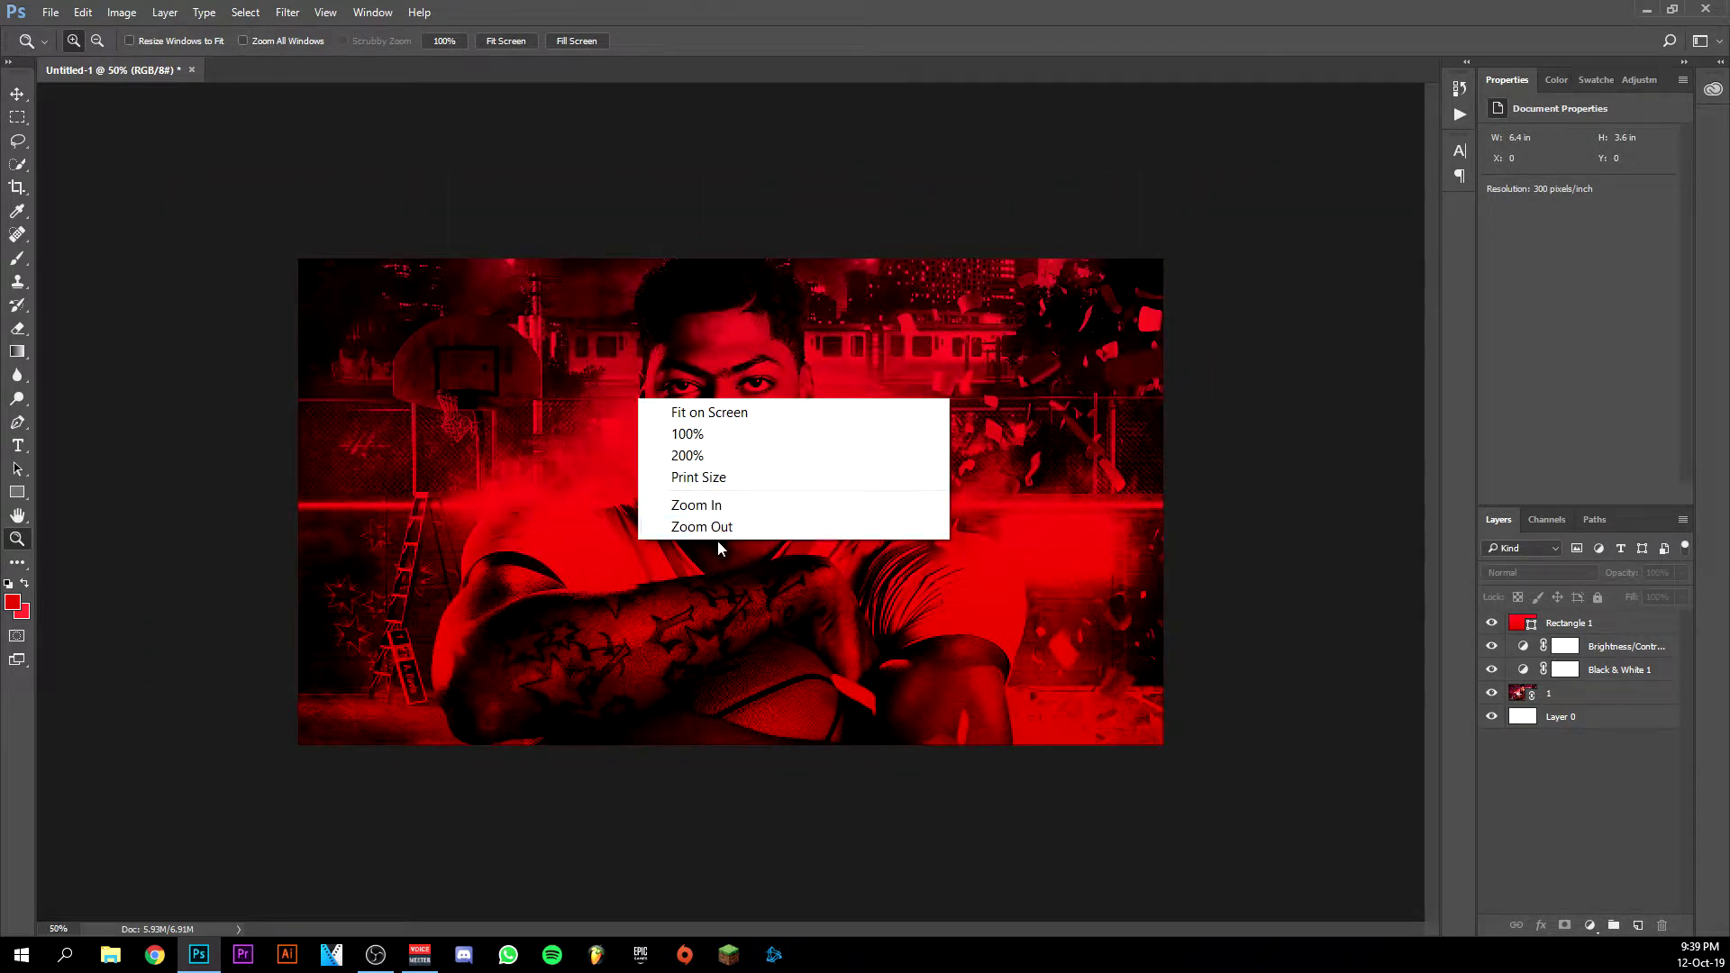
pyautogui.click(721, 526)
pyautogui.rightClick(695, 450)
pyautogui.click(736, 586)
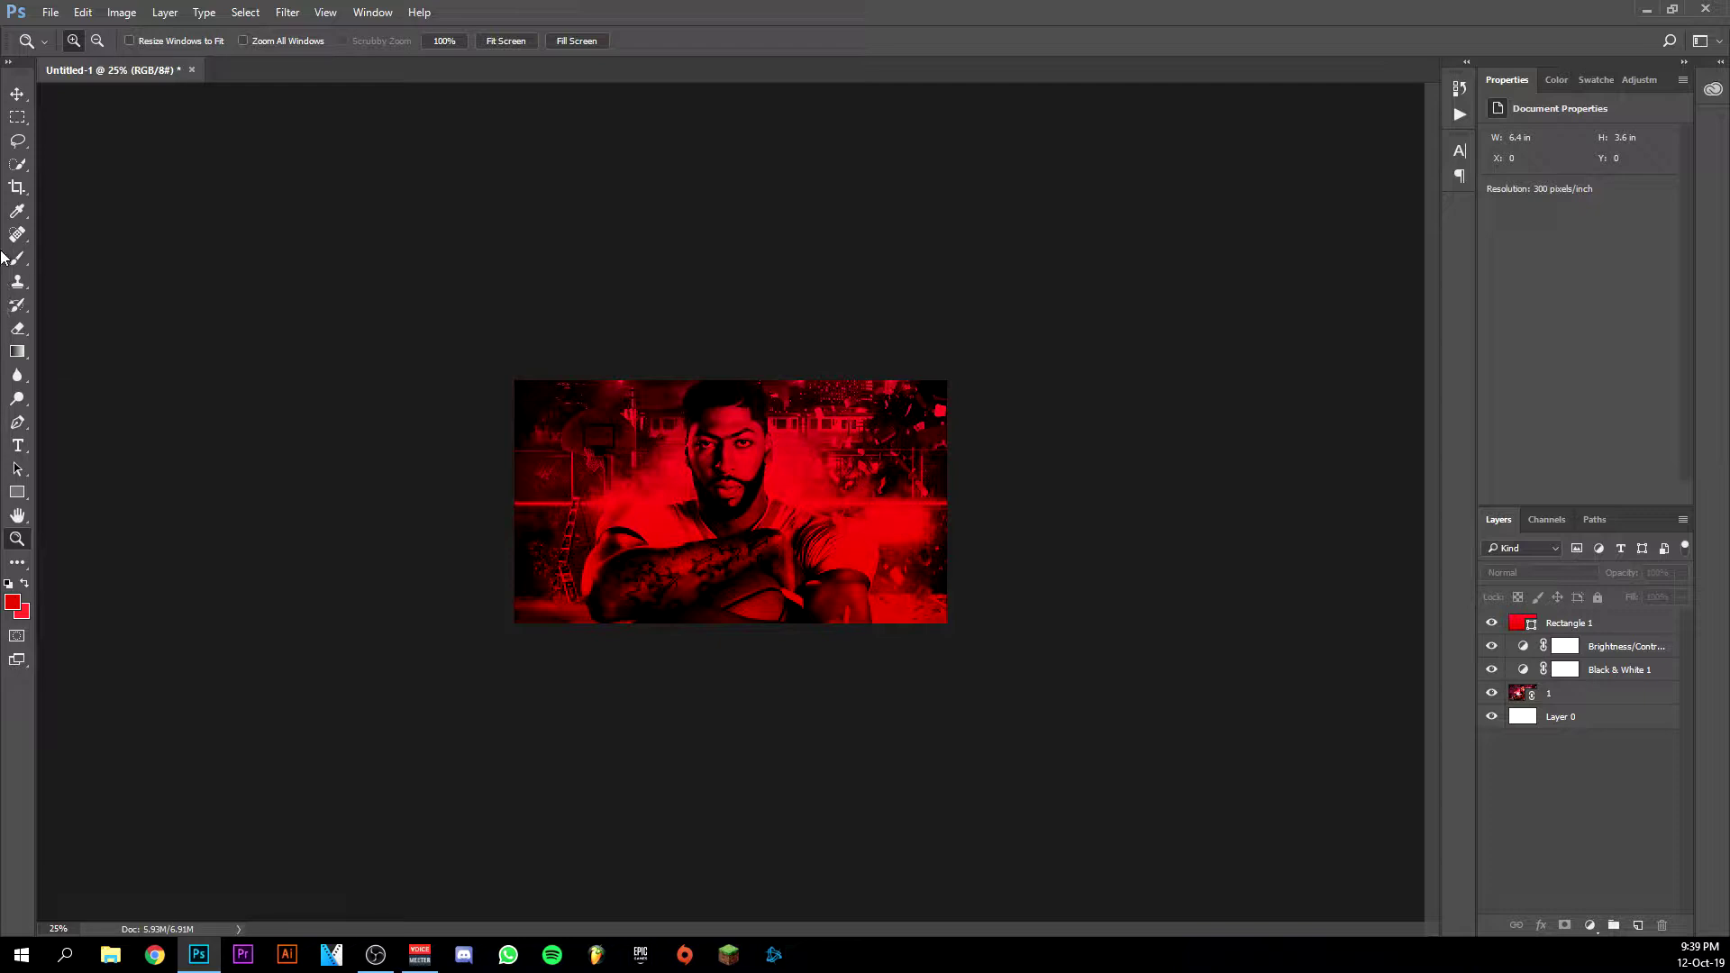
pyautogui.click(21, 260)
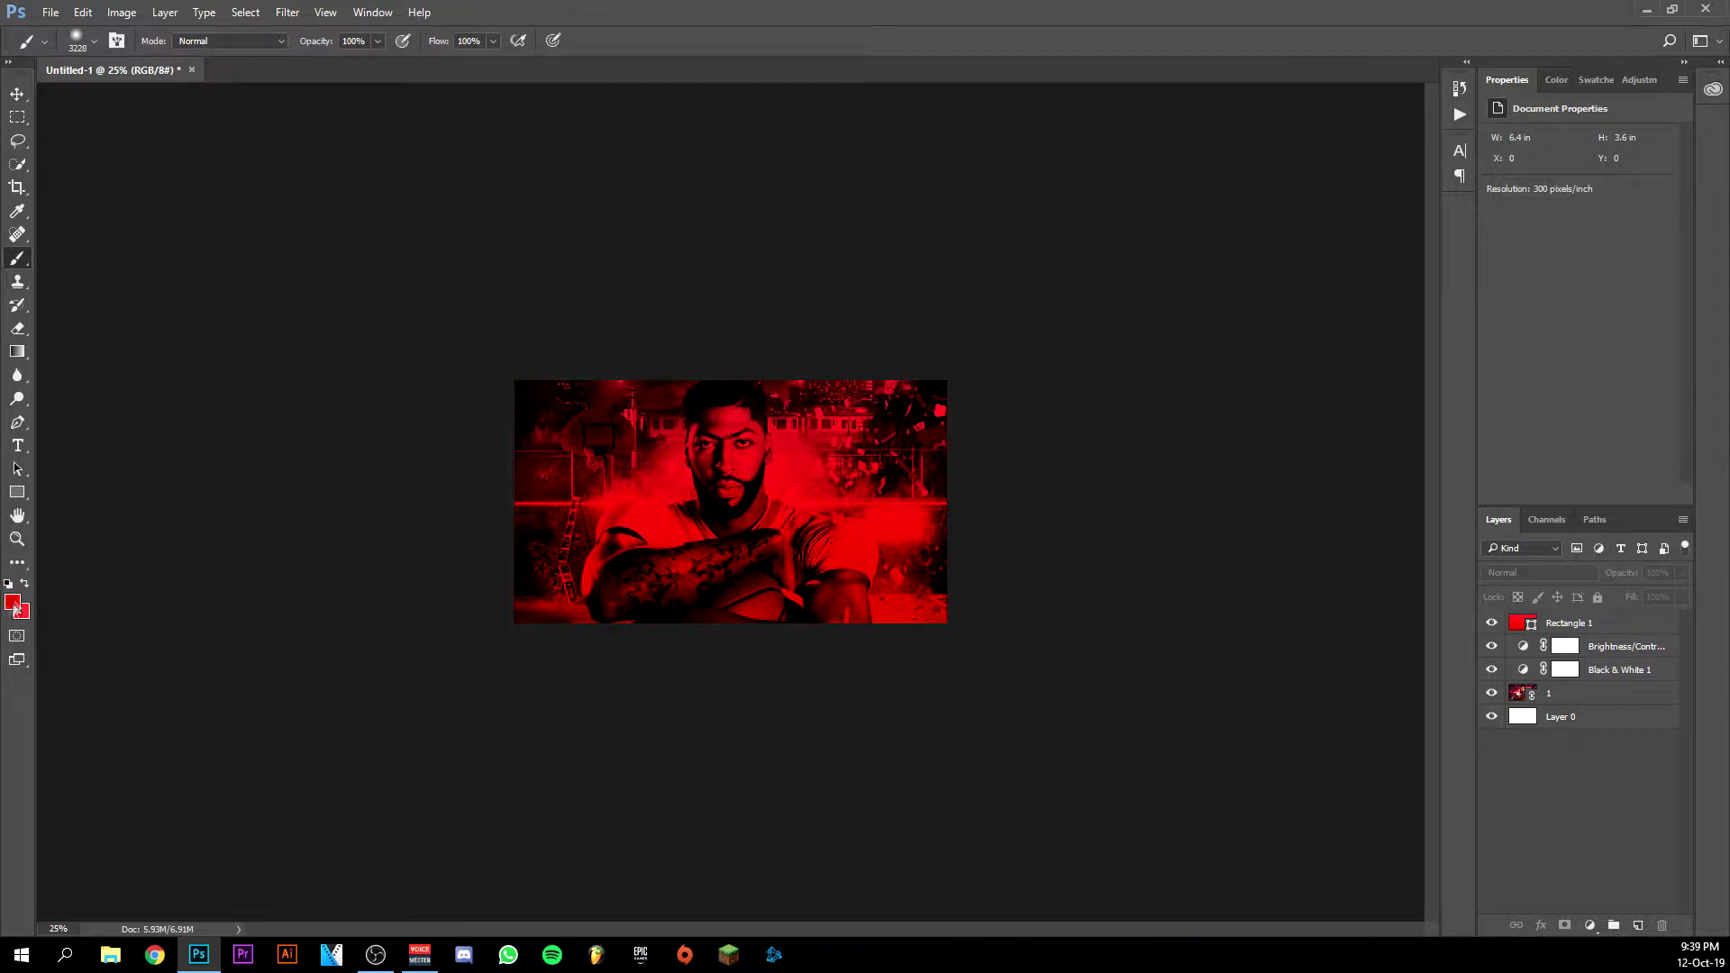
pyautogui.hotkey('alt', '.')
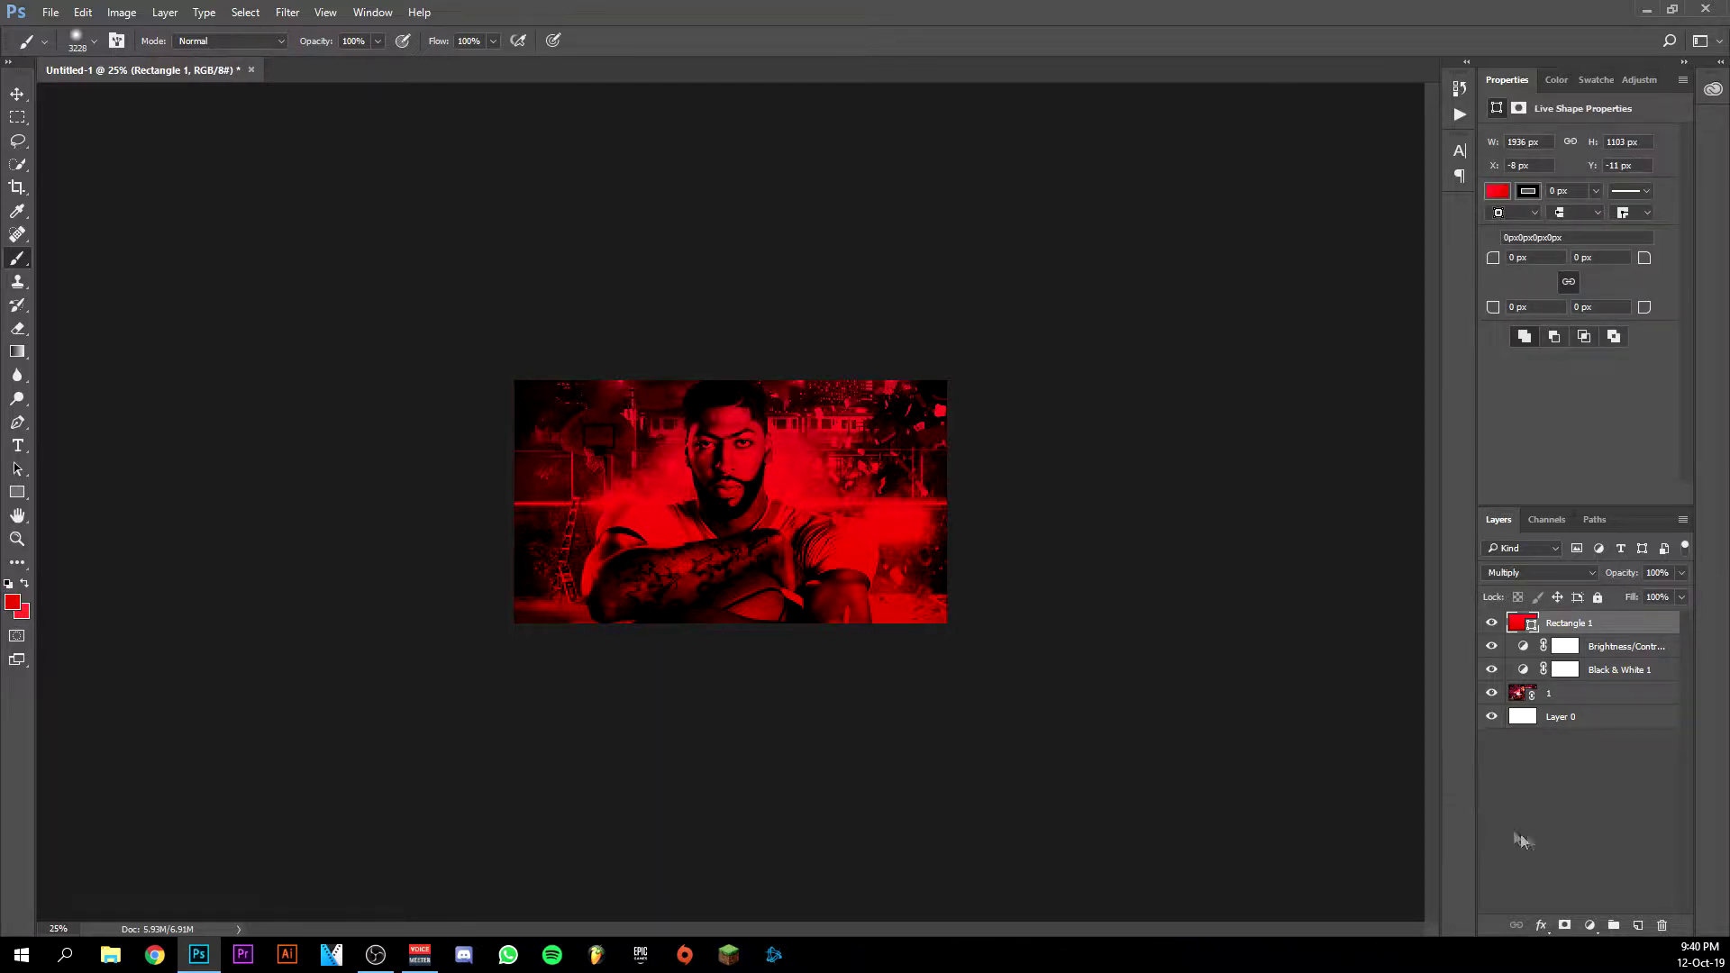
pyautogui.click(1637, 925)
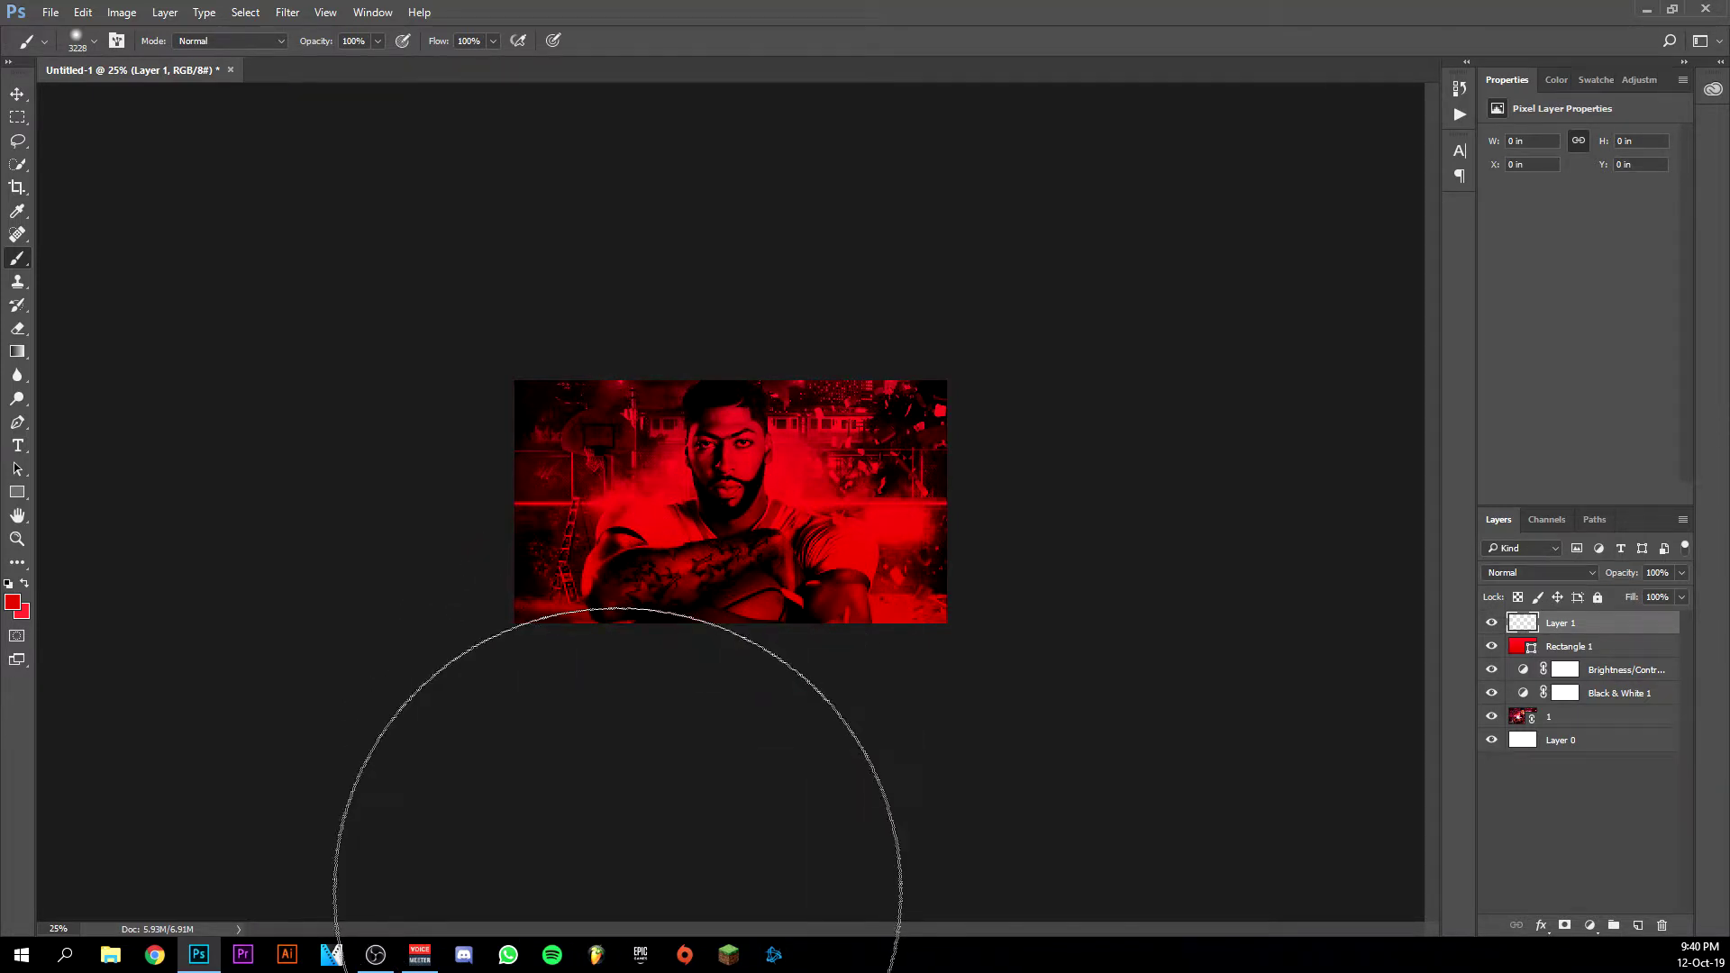
pyautogui.moveTo(615, 892)
pyautogui.mouseDown()
pyautogui.moveTo(856, 892)
pyautogui.moveTo(603, 894)
pyautogui.mouseUp()
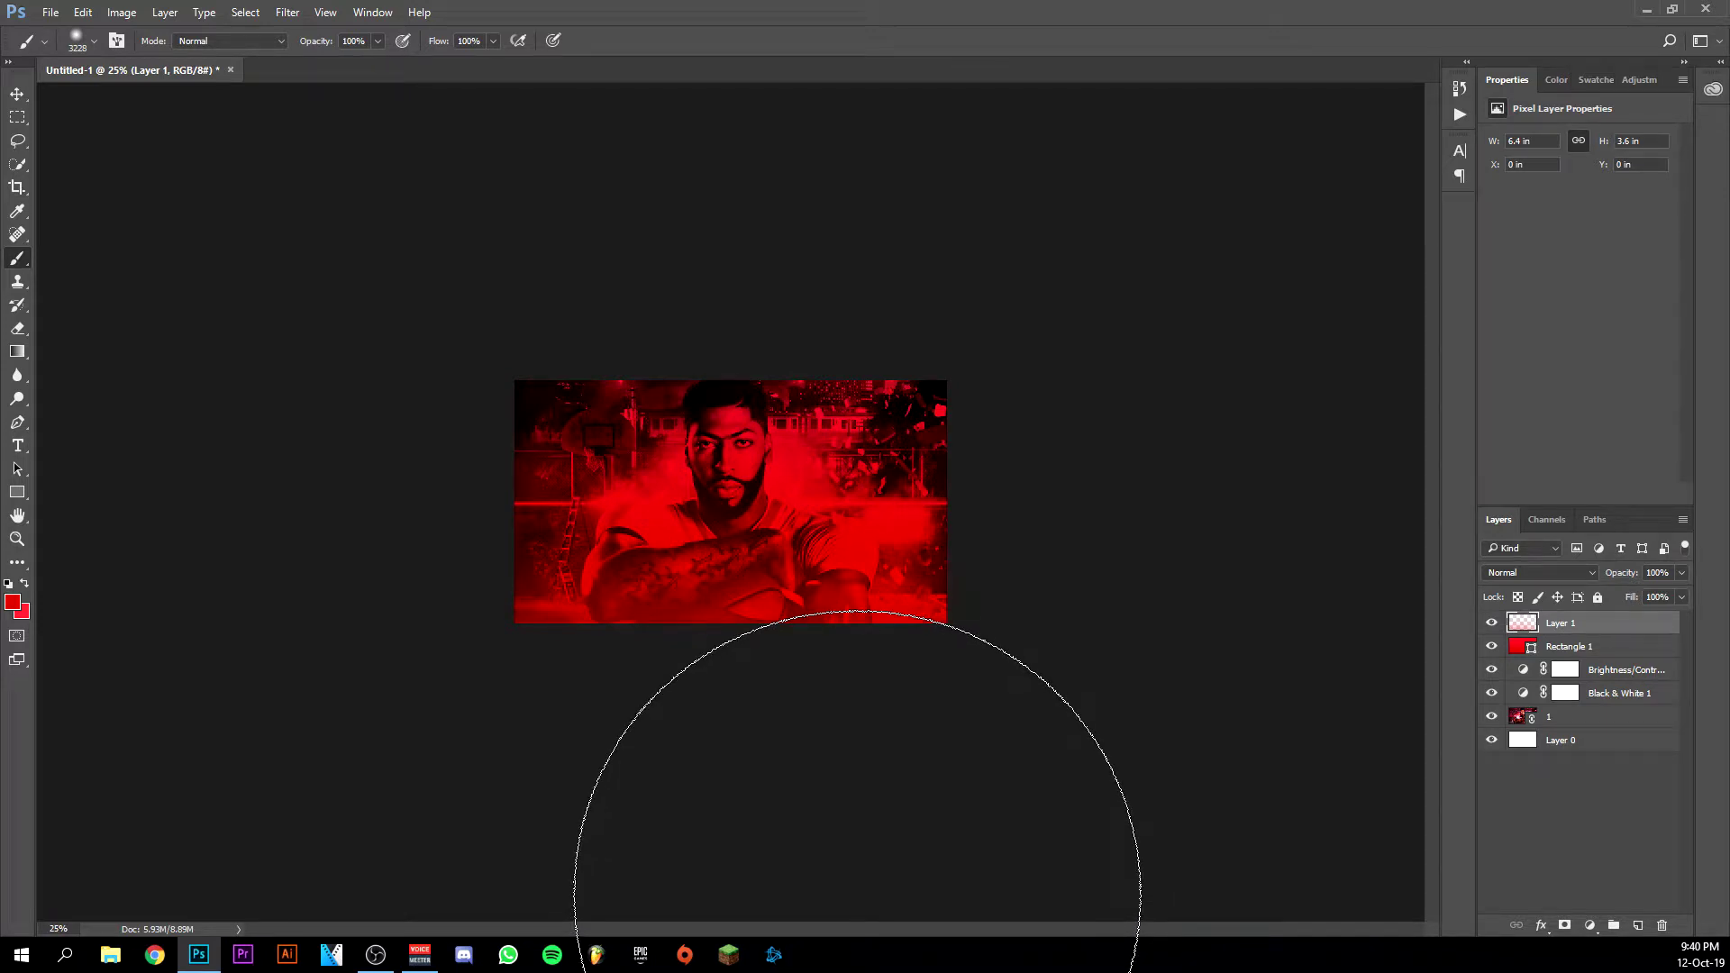
# Bring the Sparkels overlay layer into the document above the painted glow layer, using the Screen blend mode
pyautogui.click(18, 517)
pyautogui.click(17, 538)
pyautogui.click(725, 500)
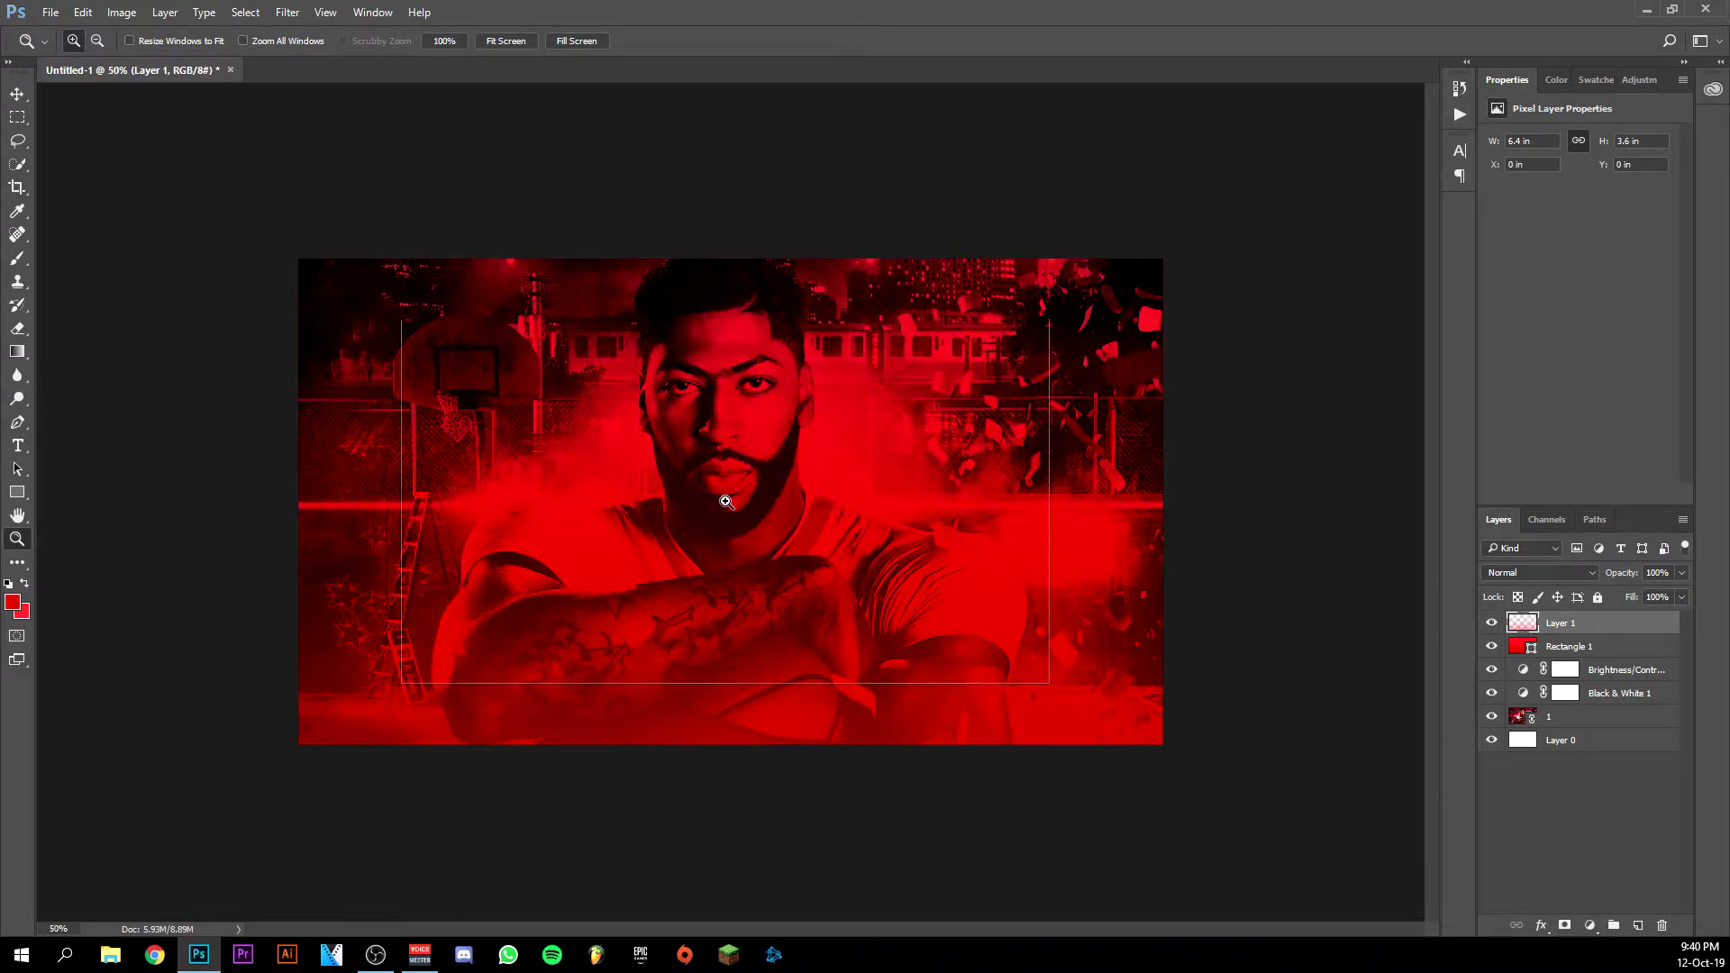
pyautogui.click(725, 501)
pyautogui.moveTo(210, 967)
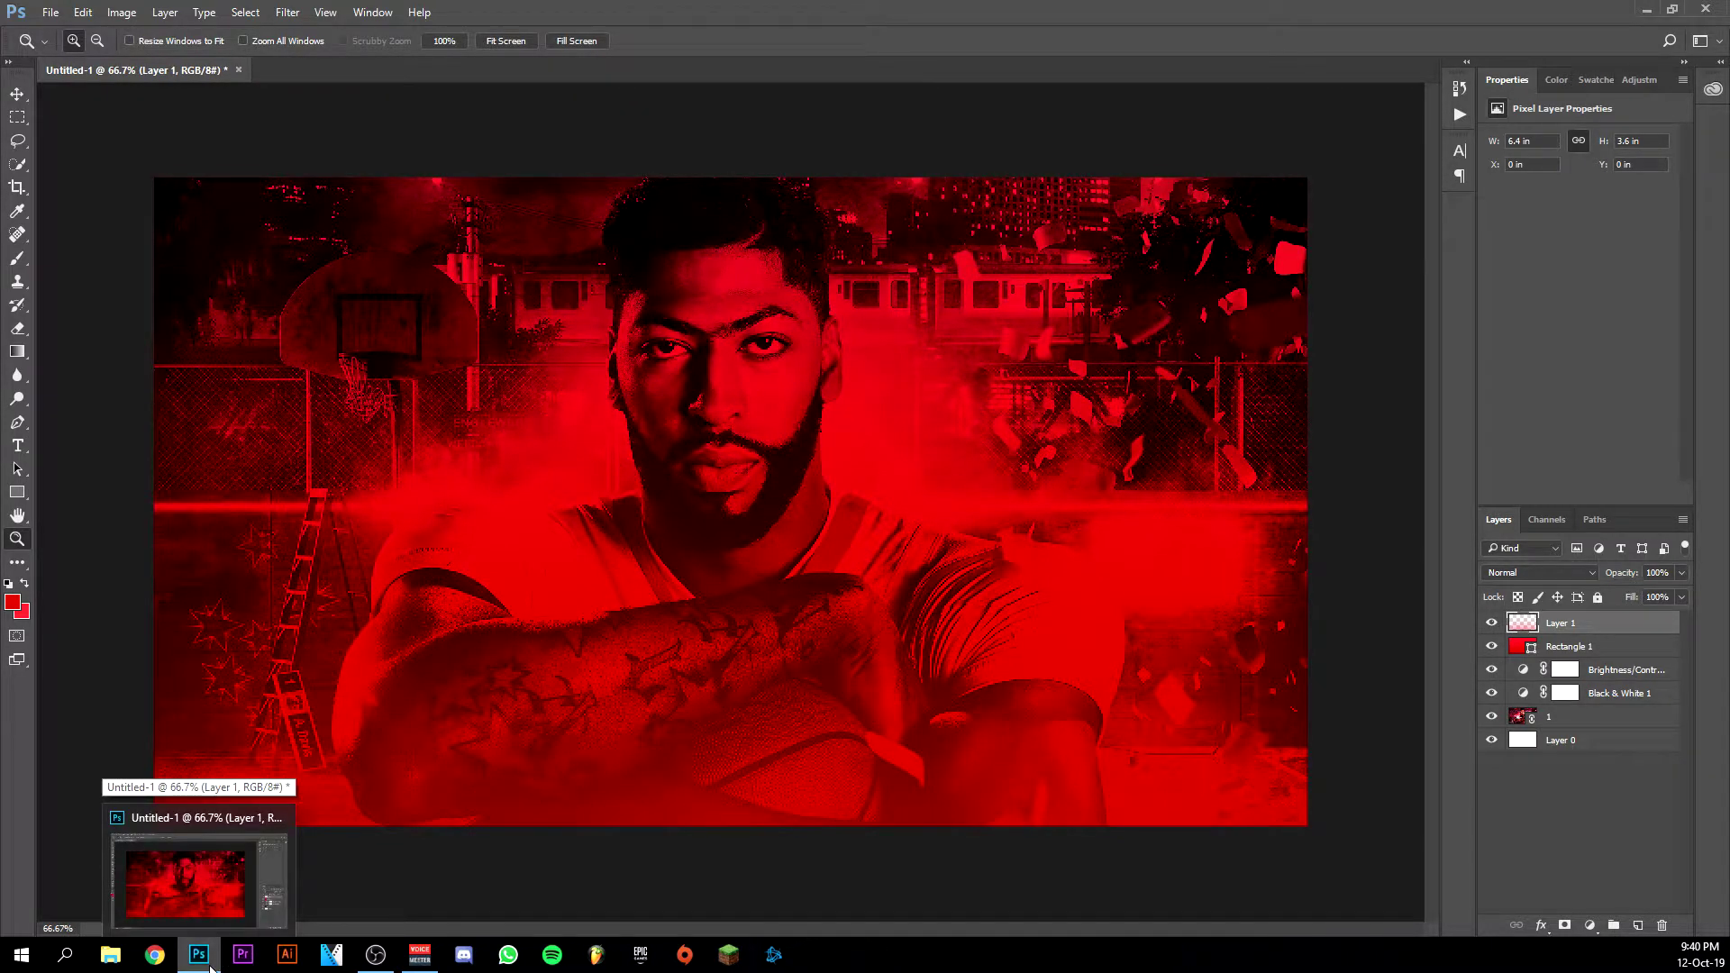
pyautogui.click(17, 94)
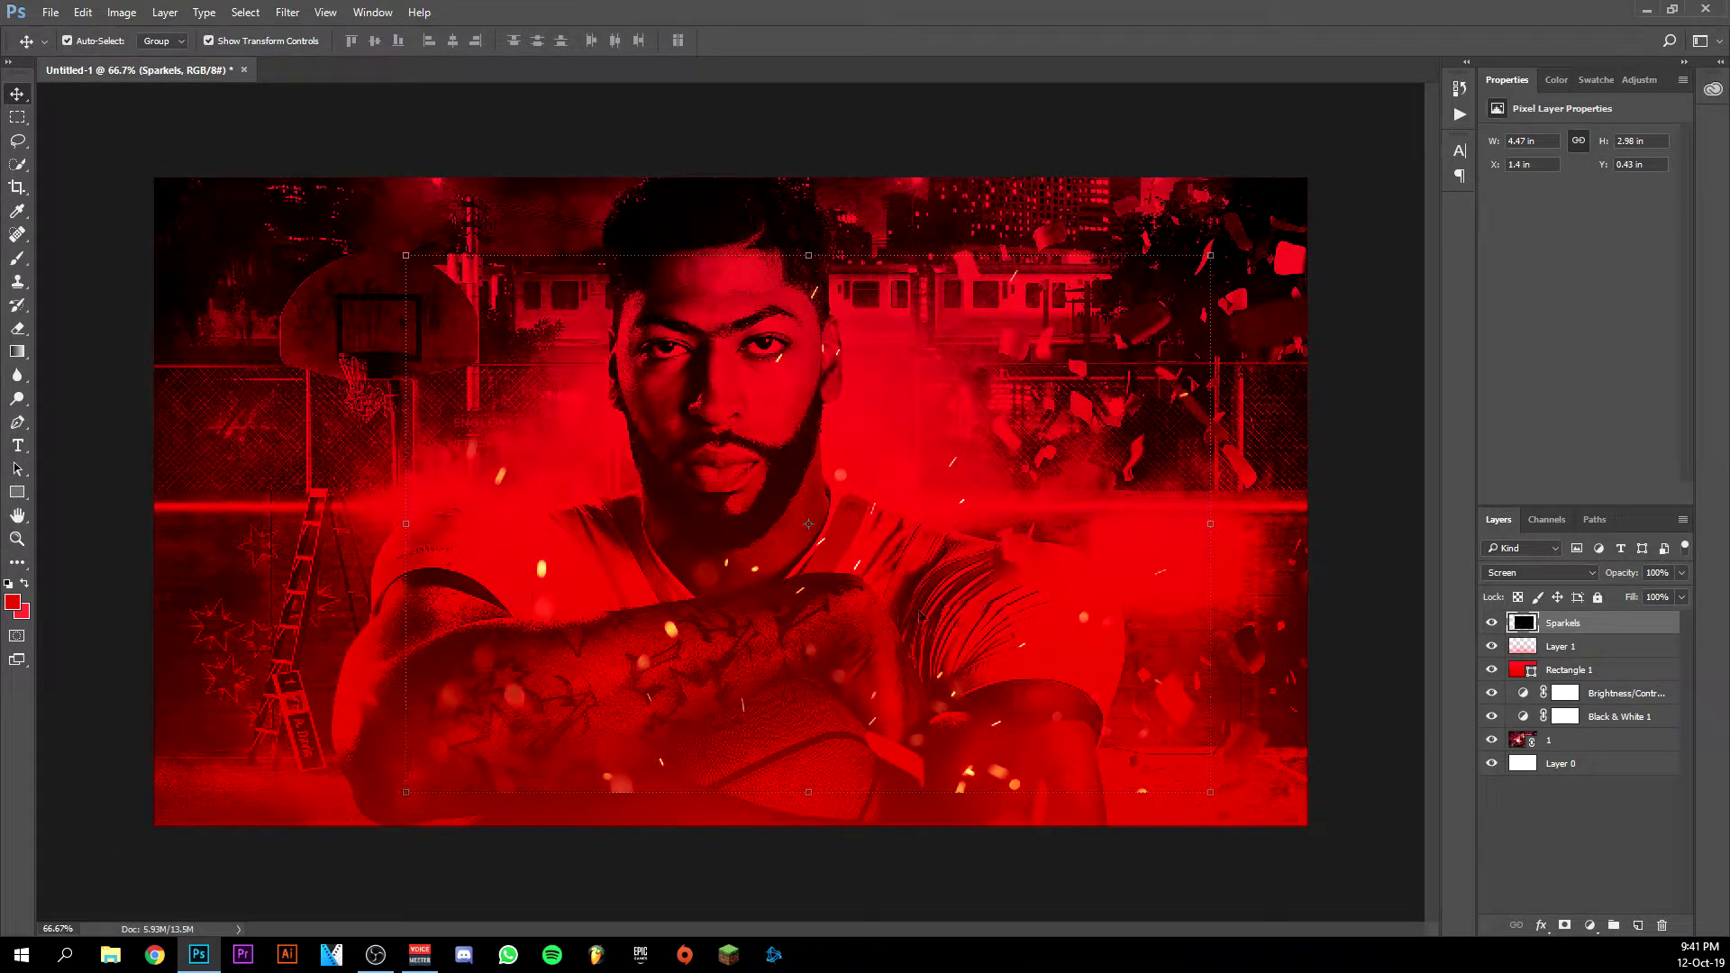
# Move the Sparkels layer to the canvas's upper-left corner and scale it proportionally to 117%
pyautogui.moveTo(569, 699); pyautogui.dragTo(310, 622)
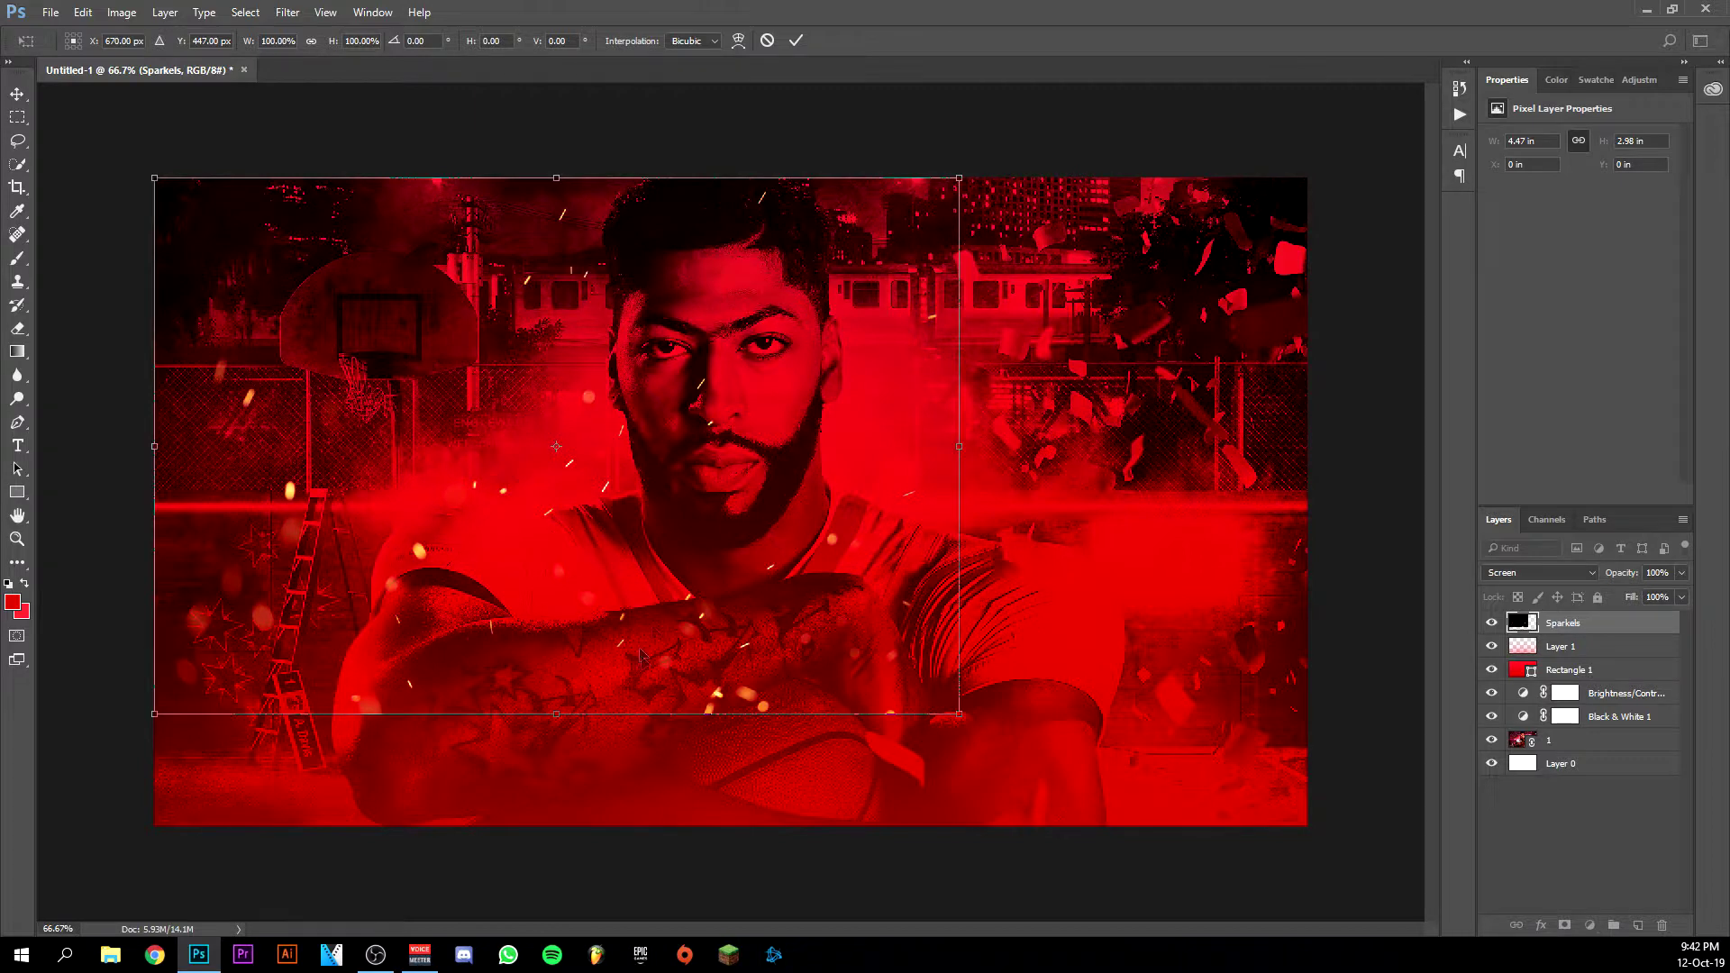
pyautogui.click(310, 40)
pyautogui.click(368, 40)
pyautogui.press('Up')
pyautogui.press('Up')
pyautogui.press('Up')
pyautogui.press('Up')
pyautogui.press('Up')
pyautogui.press('Up')
pyautogui.press('Up')
pyautogui.press('Up')
pyautogui.press('Up')
pyautogui.press('Up')
pyautogui.press('Up')
pyautogui.press('Up')
pyautogui.press('Up')
pyautogui.press('Up')
pyautogui.press('Up')
pyautogui.press('Up')
pyautogui.press('Up')
pyautogui.moveTo(544, 297); pyautogui.dragTo(612, 335)
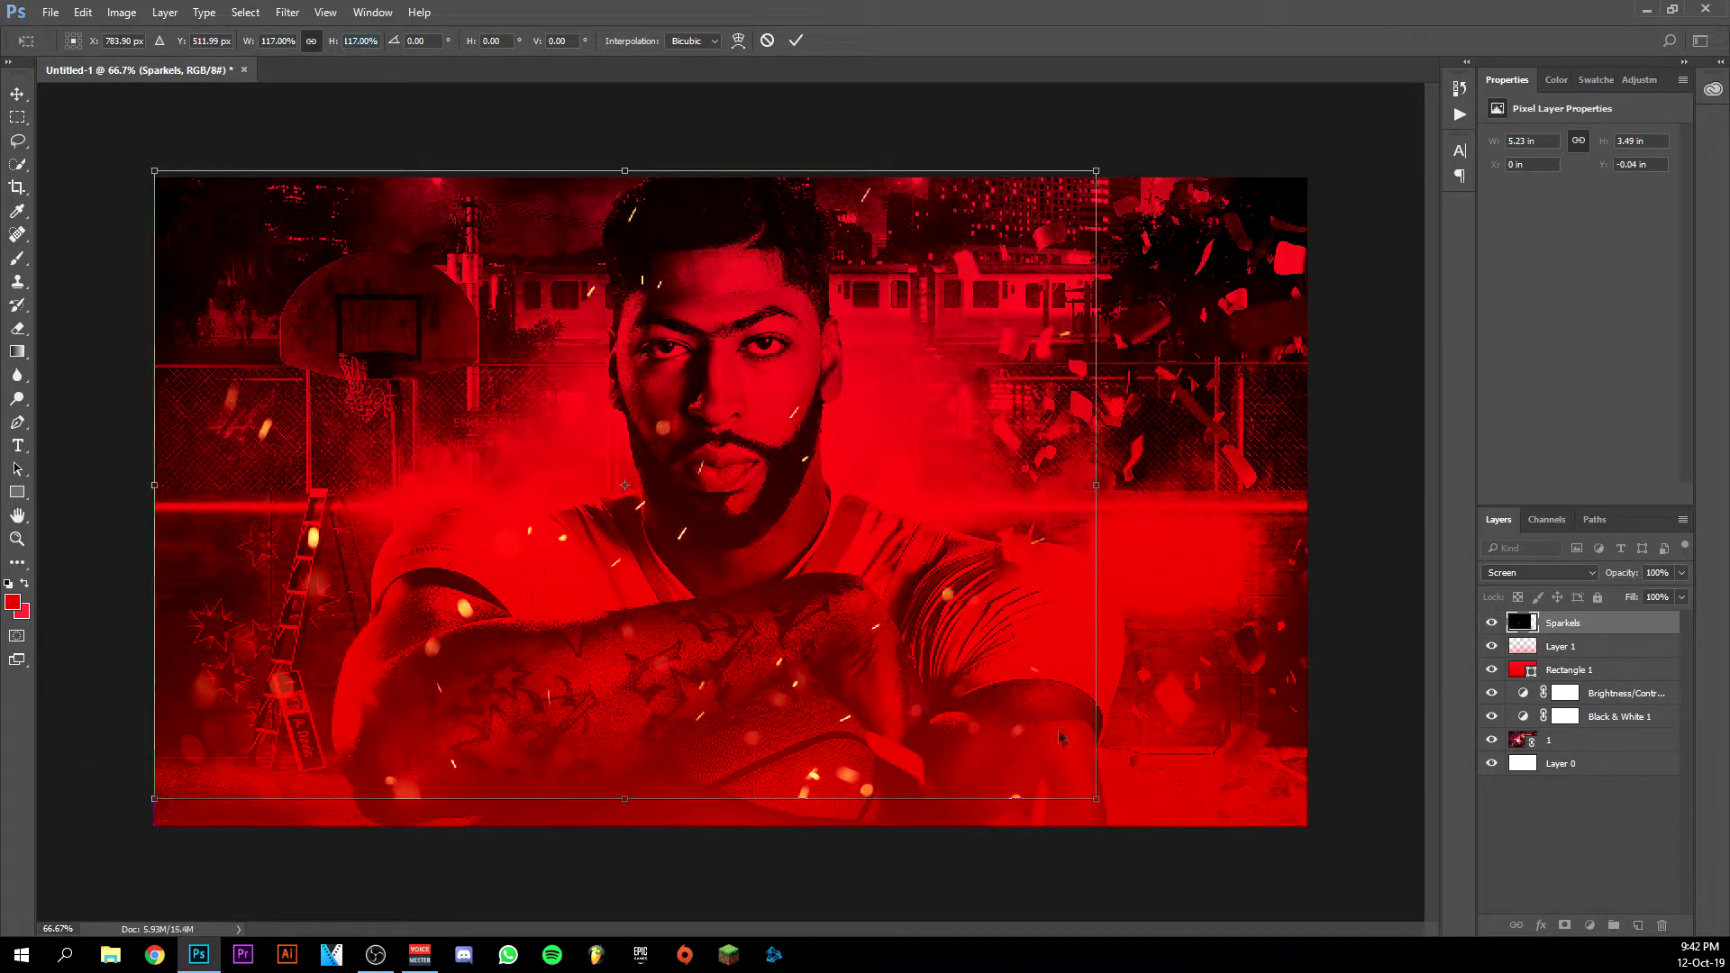
# Enlarge the Sparkels layer proportionally to about 144%, position it to cover the whole canvas, and apply the transform
pyautogui.moveTo(1096, 798); pyautogui.dragTo(1253, 886)
pyautogui.moveTo(180, 170); pyautogui.dragTo(150, 151)
pyautogui.moveTo(1257, 147); pyautogui.dragTo(1316, 134)
pyautogui.moveTo(887, 525)
pyautogui.mouseDown()
pyautogui.moveTo(892, 493)
pyautogui.moveTo(883, 506)
pyautogui.mouseUp()
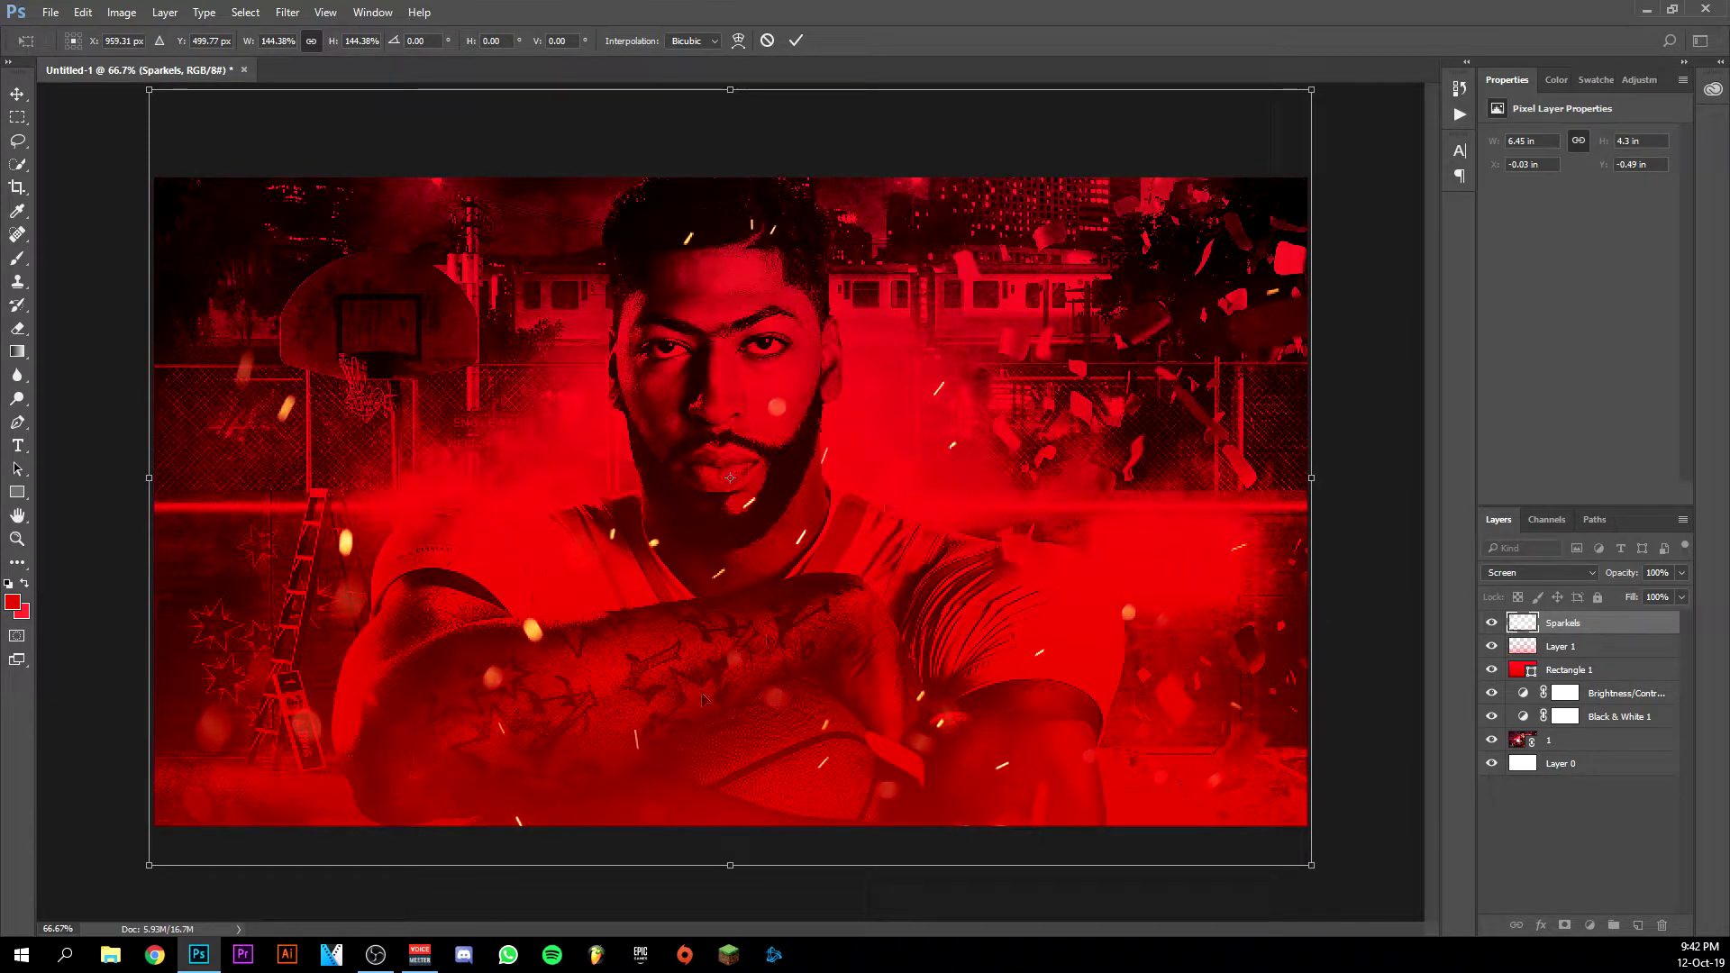
pyautogui.moveTo(199, 963)
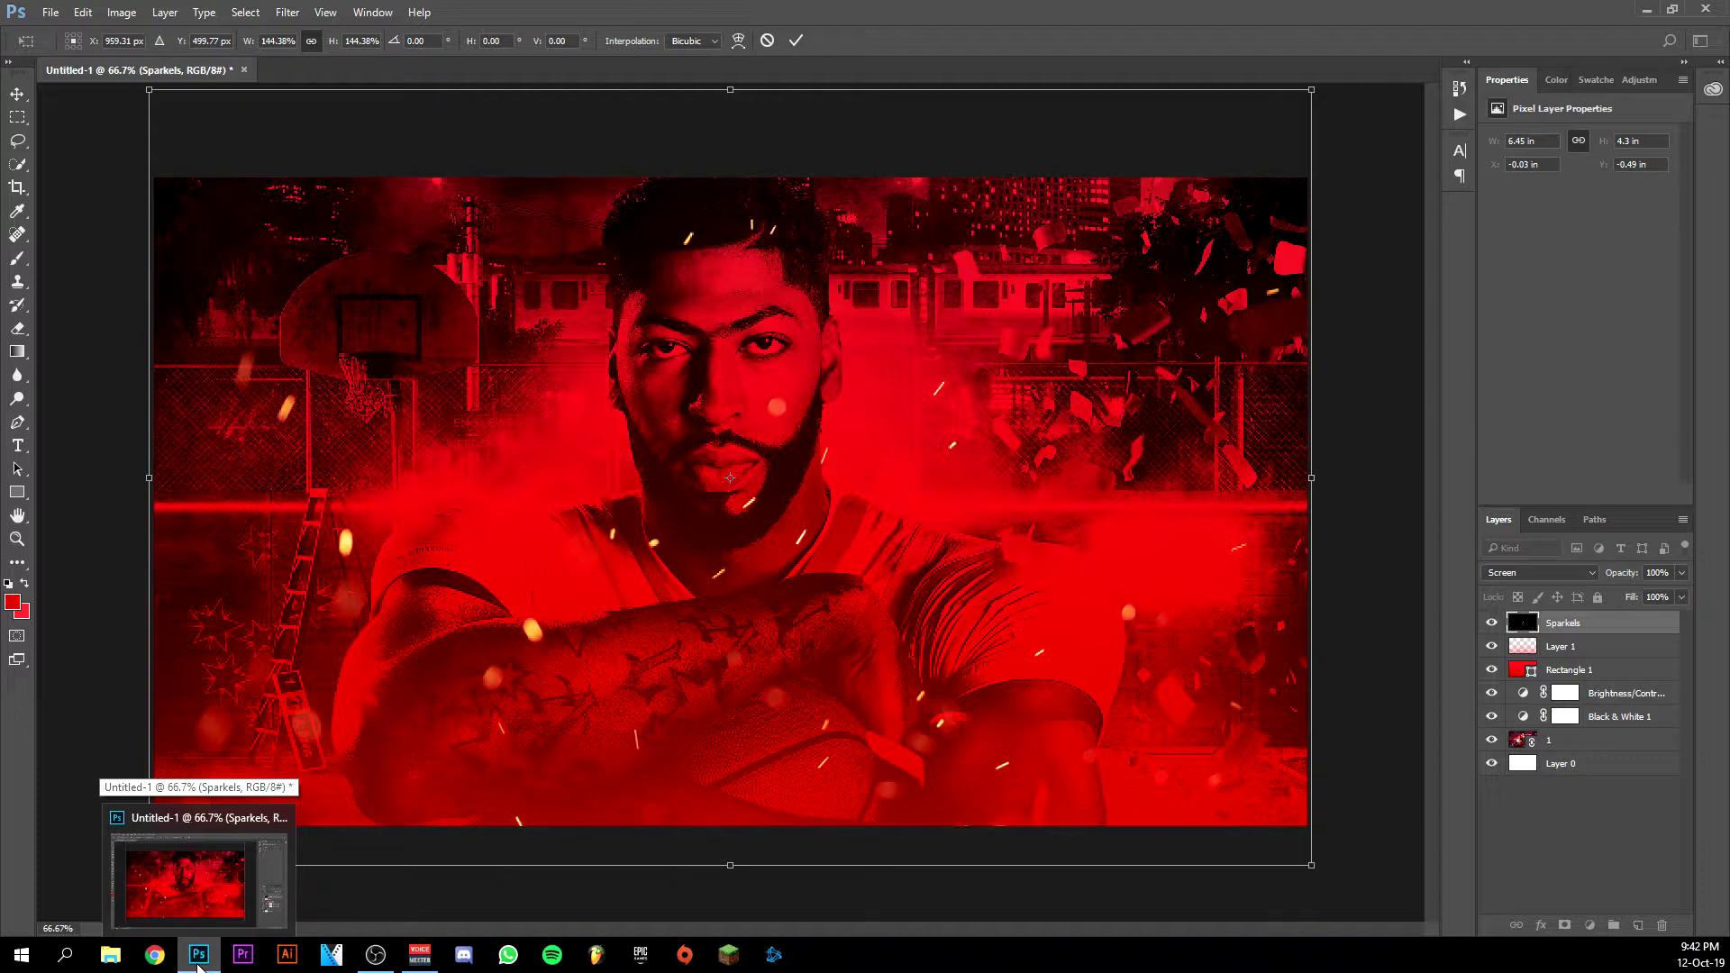
pyautogui.moveTo(878, 628); pyautogui.dragTo(879, 630)
pyautogui.press('Return')
# Place the Sparkels layer directly below the red rectangle and clip a new Brightness/Contrast adjustment layer to it
pyautogui.moveTo(1609, 629); pyautogui.dragTo(1602, 682)
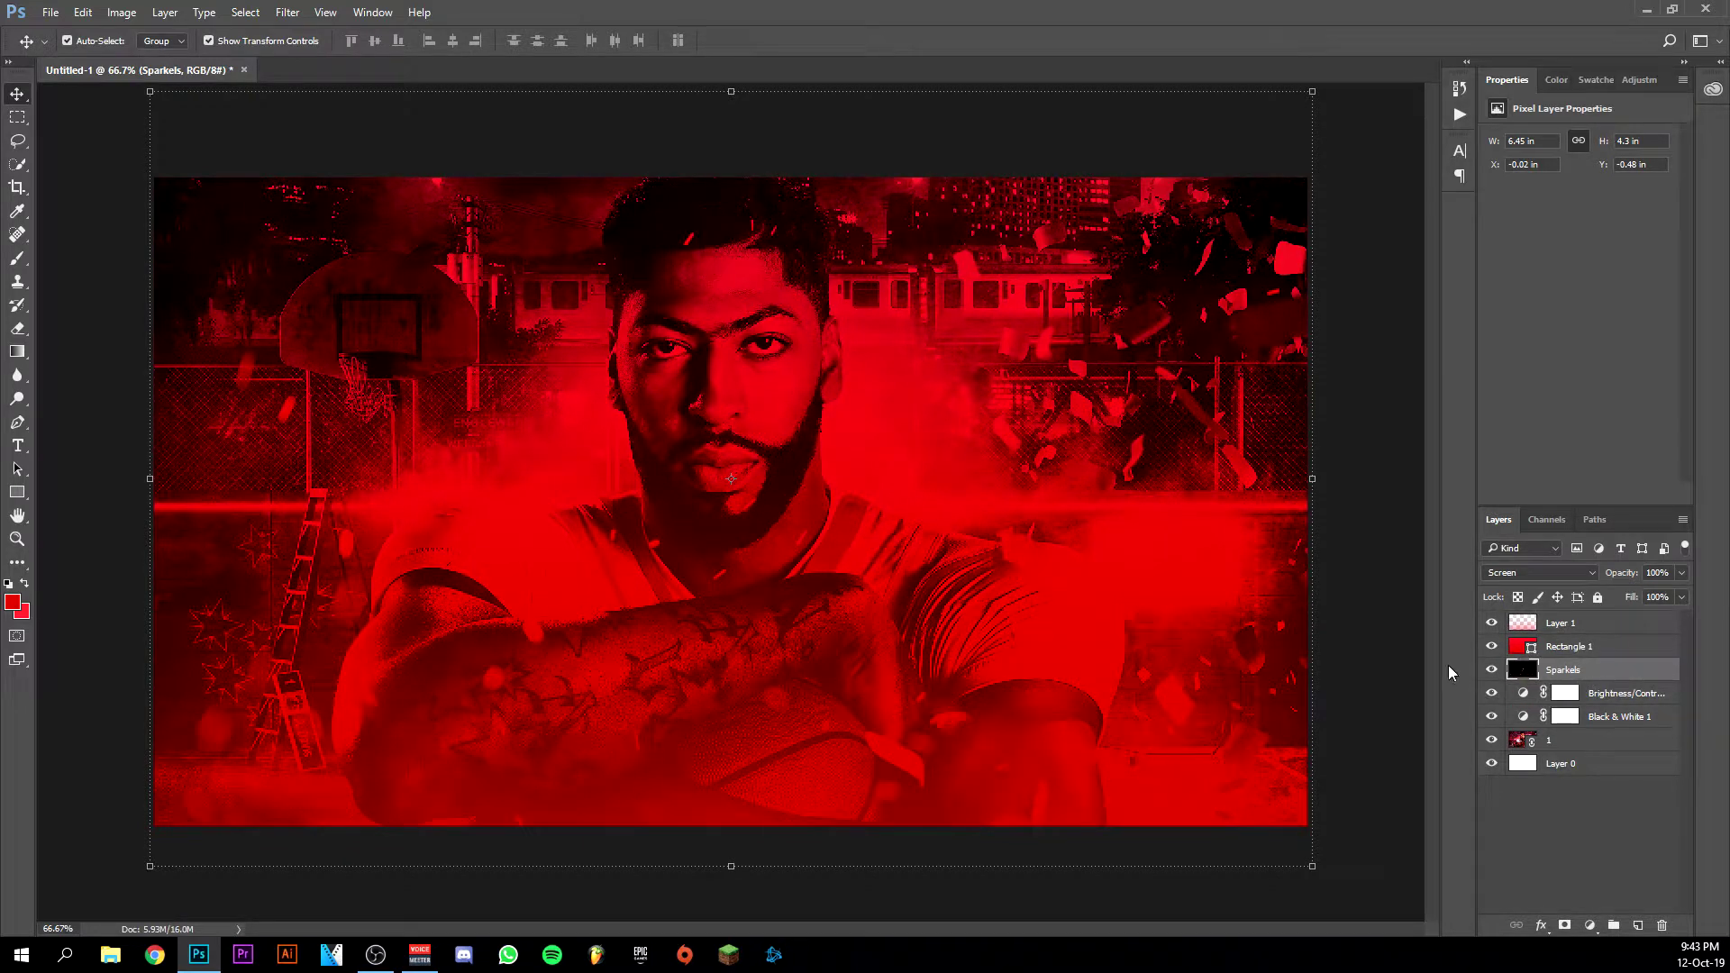
pyautogui.moveTo(192, 967)
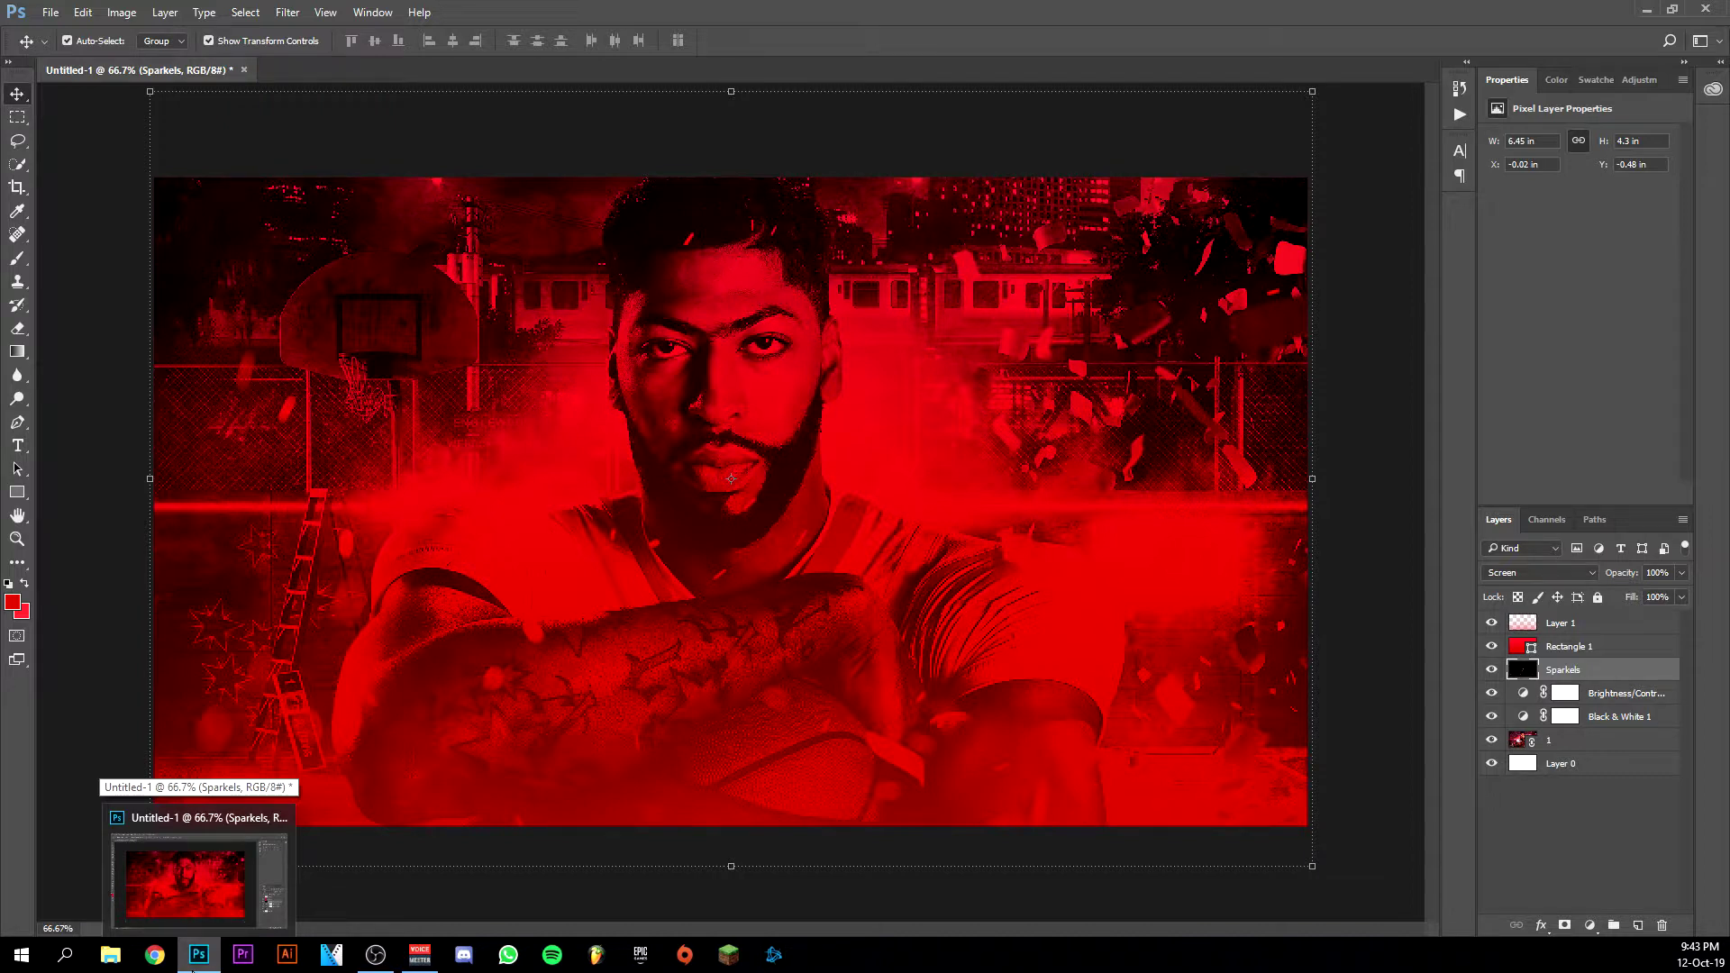
pyautogui.click(1637, 80)
pyautogui.click(1529, 123)
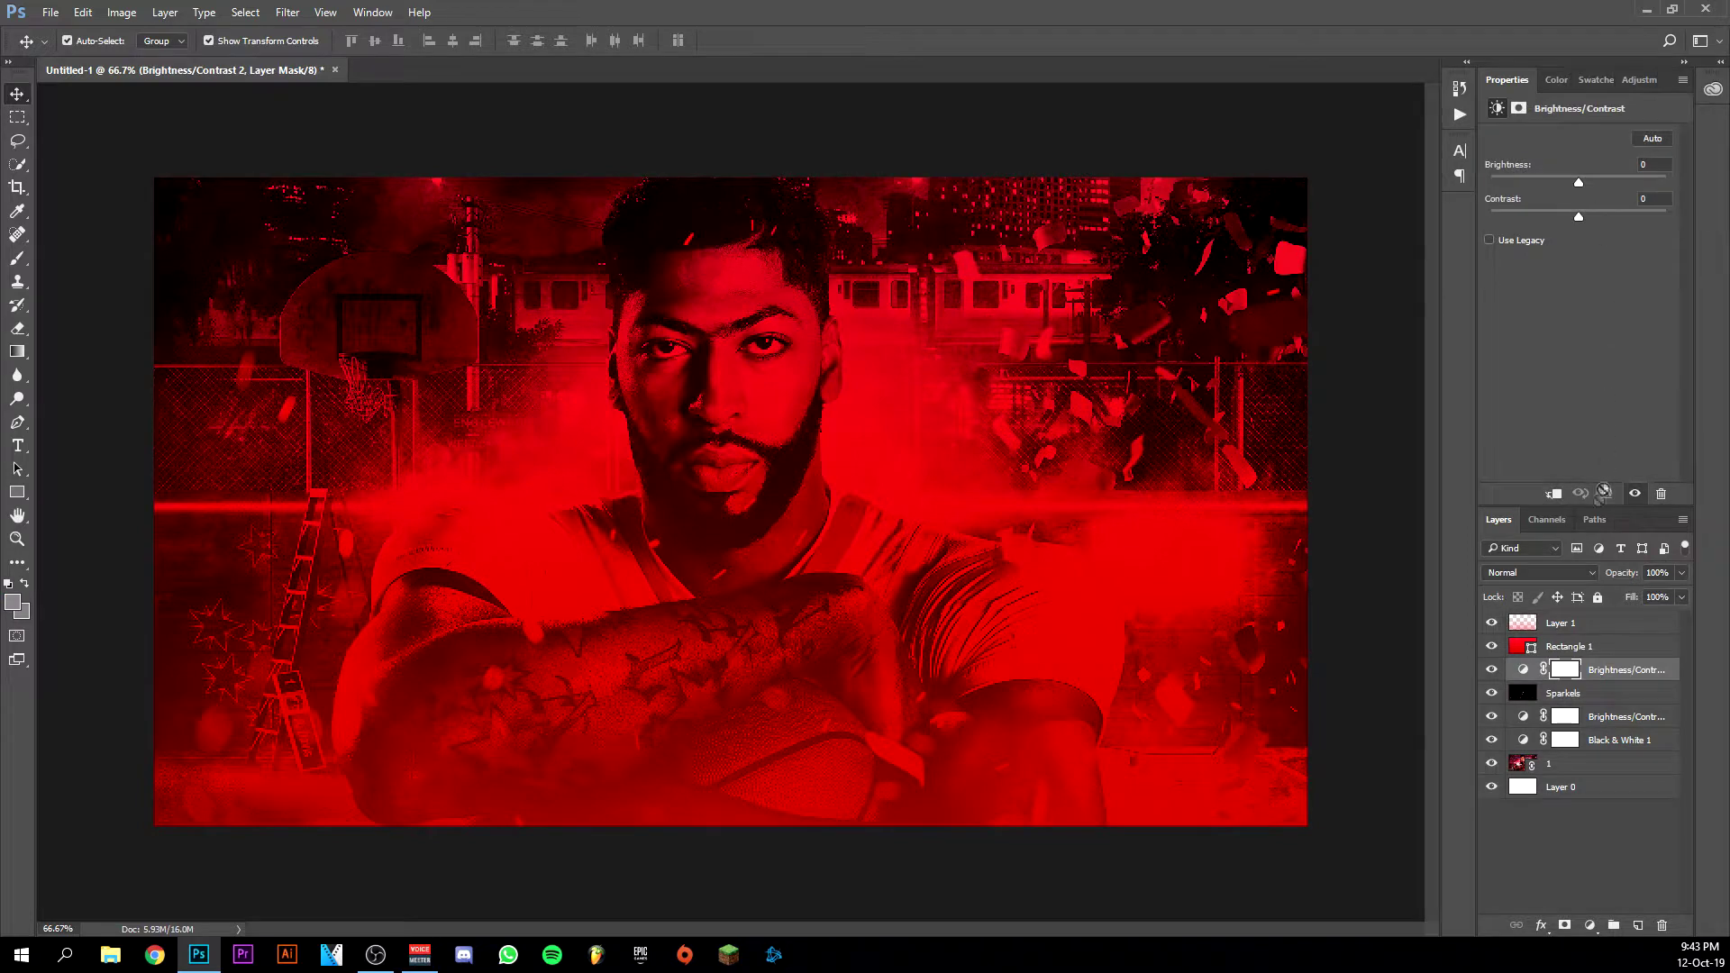
pyautogui.rightClick(1594, 671)
pyautogui.click(1619, 694)
pyautogui.rightClick(1618, 681)
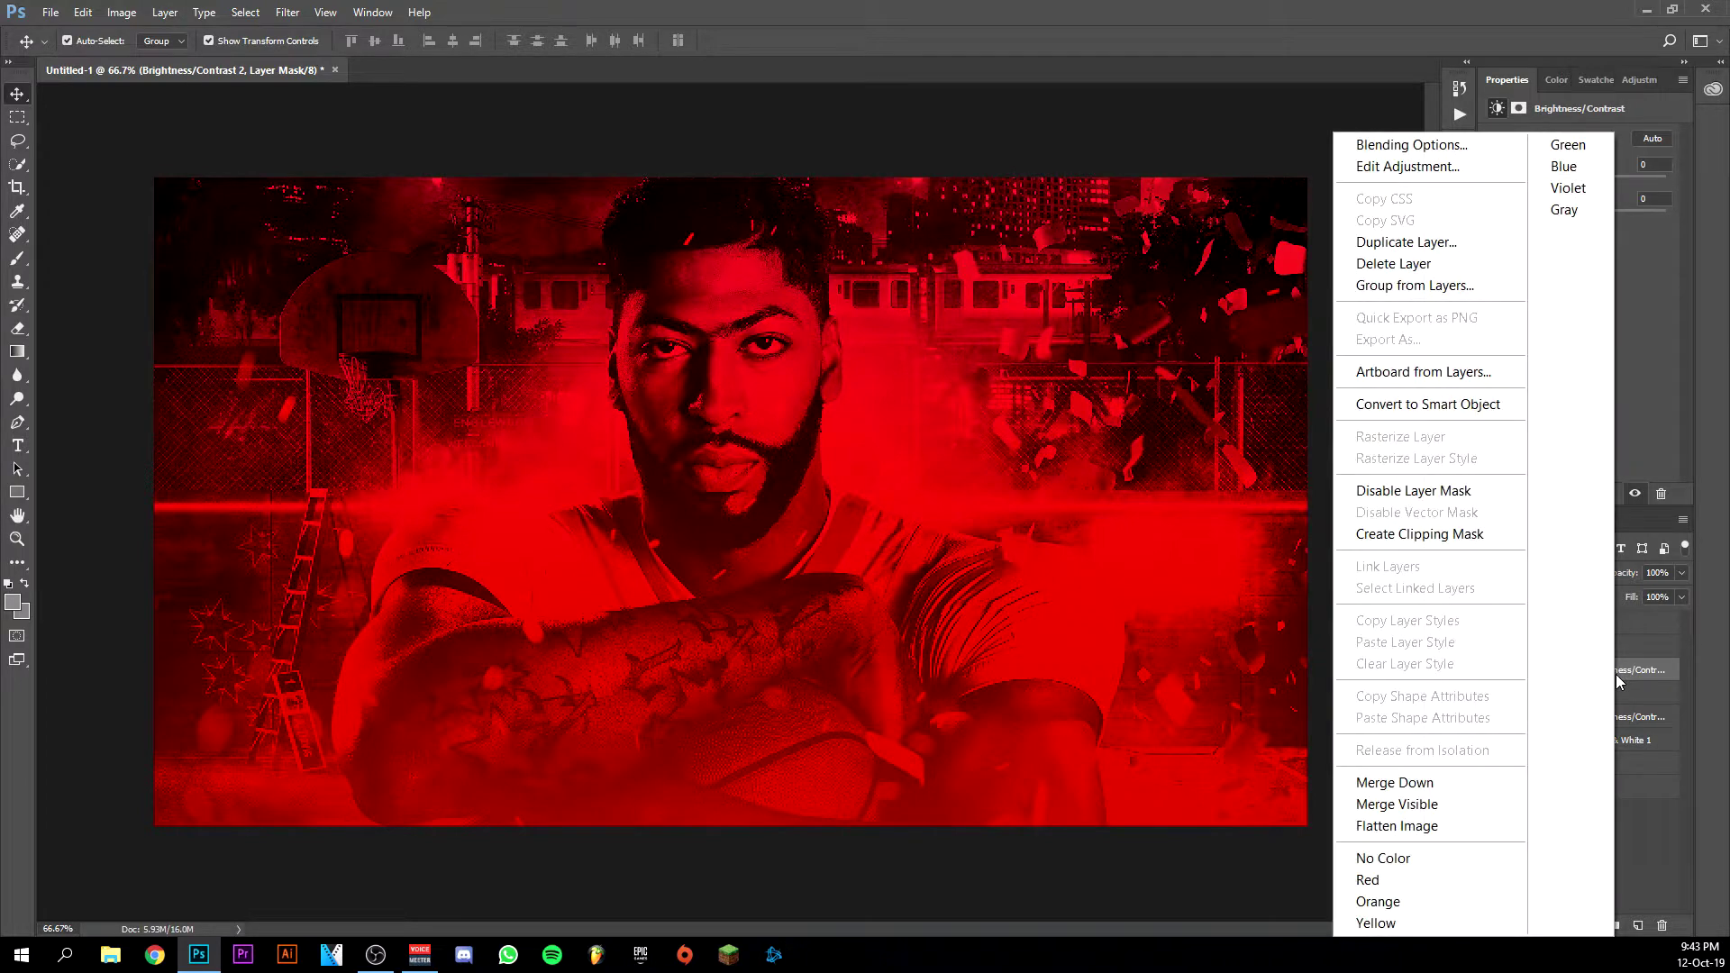
pyautogui.click(1425, 540)
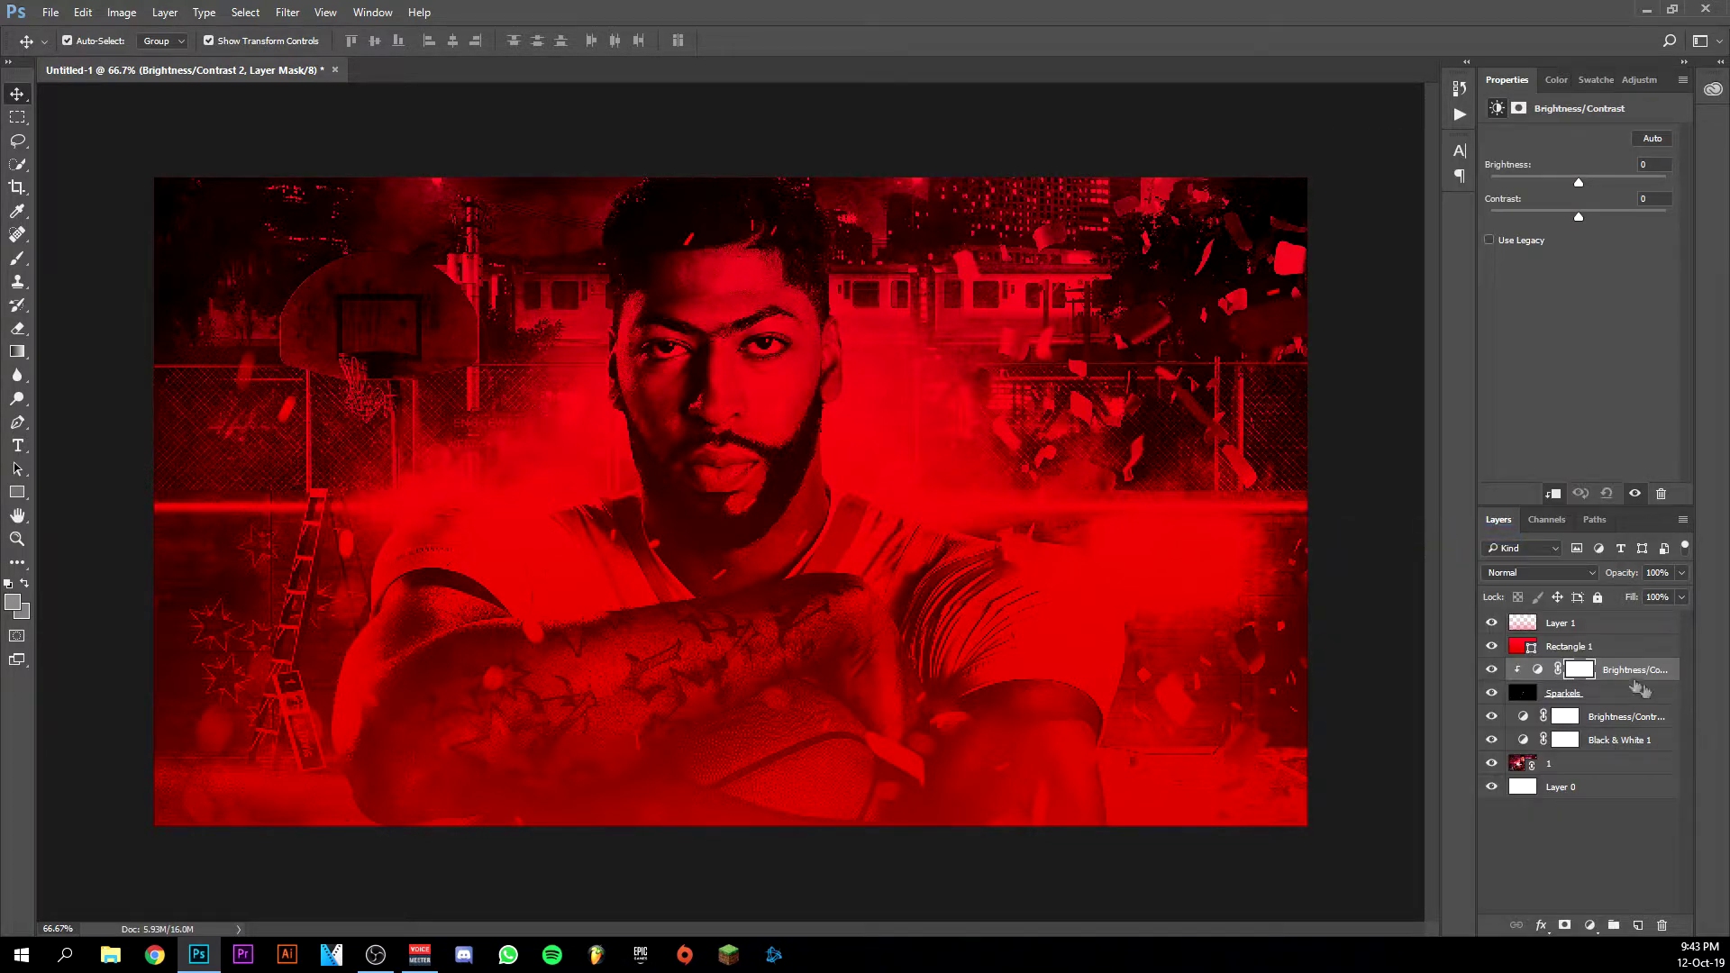
# Set the clipped Brightness/Contrast layer's brightness to 150 and its contrast to the maximum
pyautogui.click(1597, 699)
pyautogui.click(1606, 669)
pyautogui.moveTo(1578, 183); pyautogui.dragTo(1671, 183)
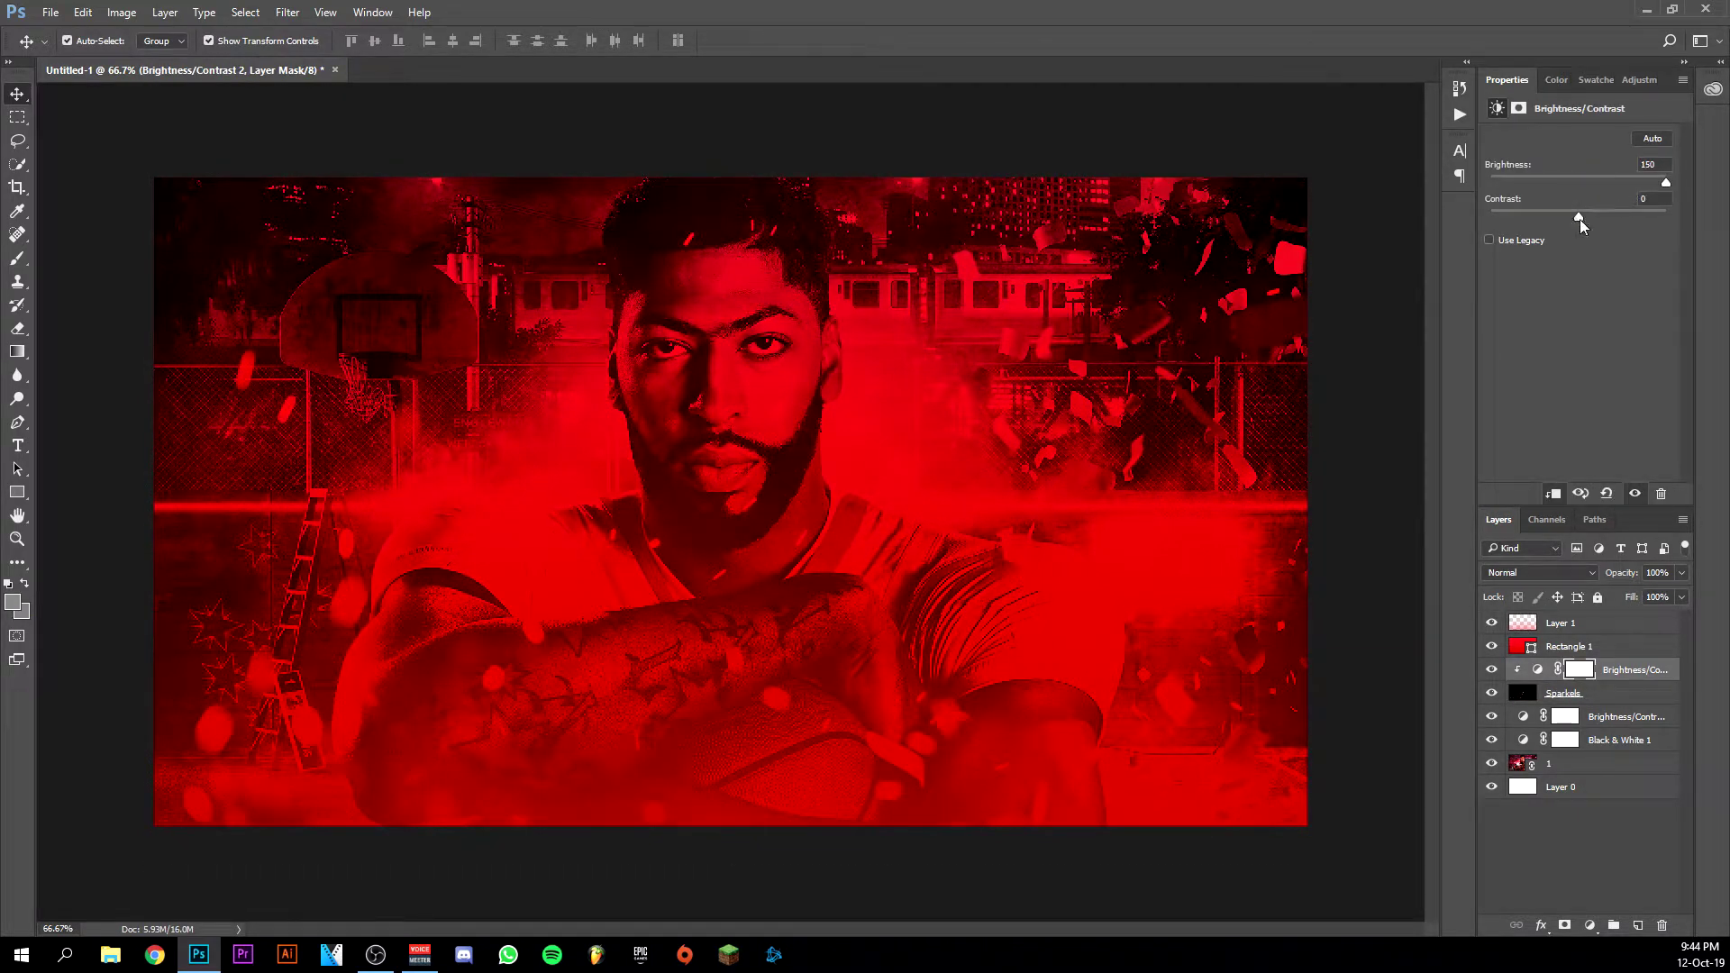
pyautogui.moveTo(1579, 217); pyautogui.dragTo(1665, 217)
pyautogui.moveTo(201, 961)
# Place image file 2, the NBA 2K20 logo, as a linked object above Layer 1 and move it to the canvas's lower edge
pyautogui.click(1279, 473)
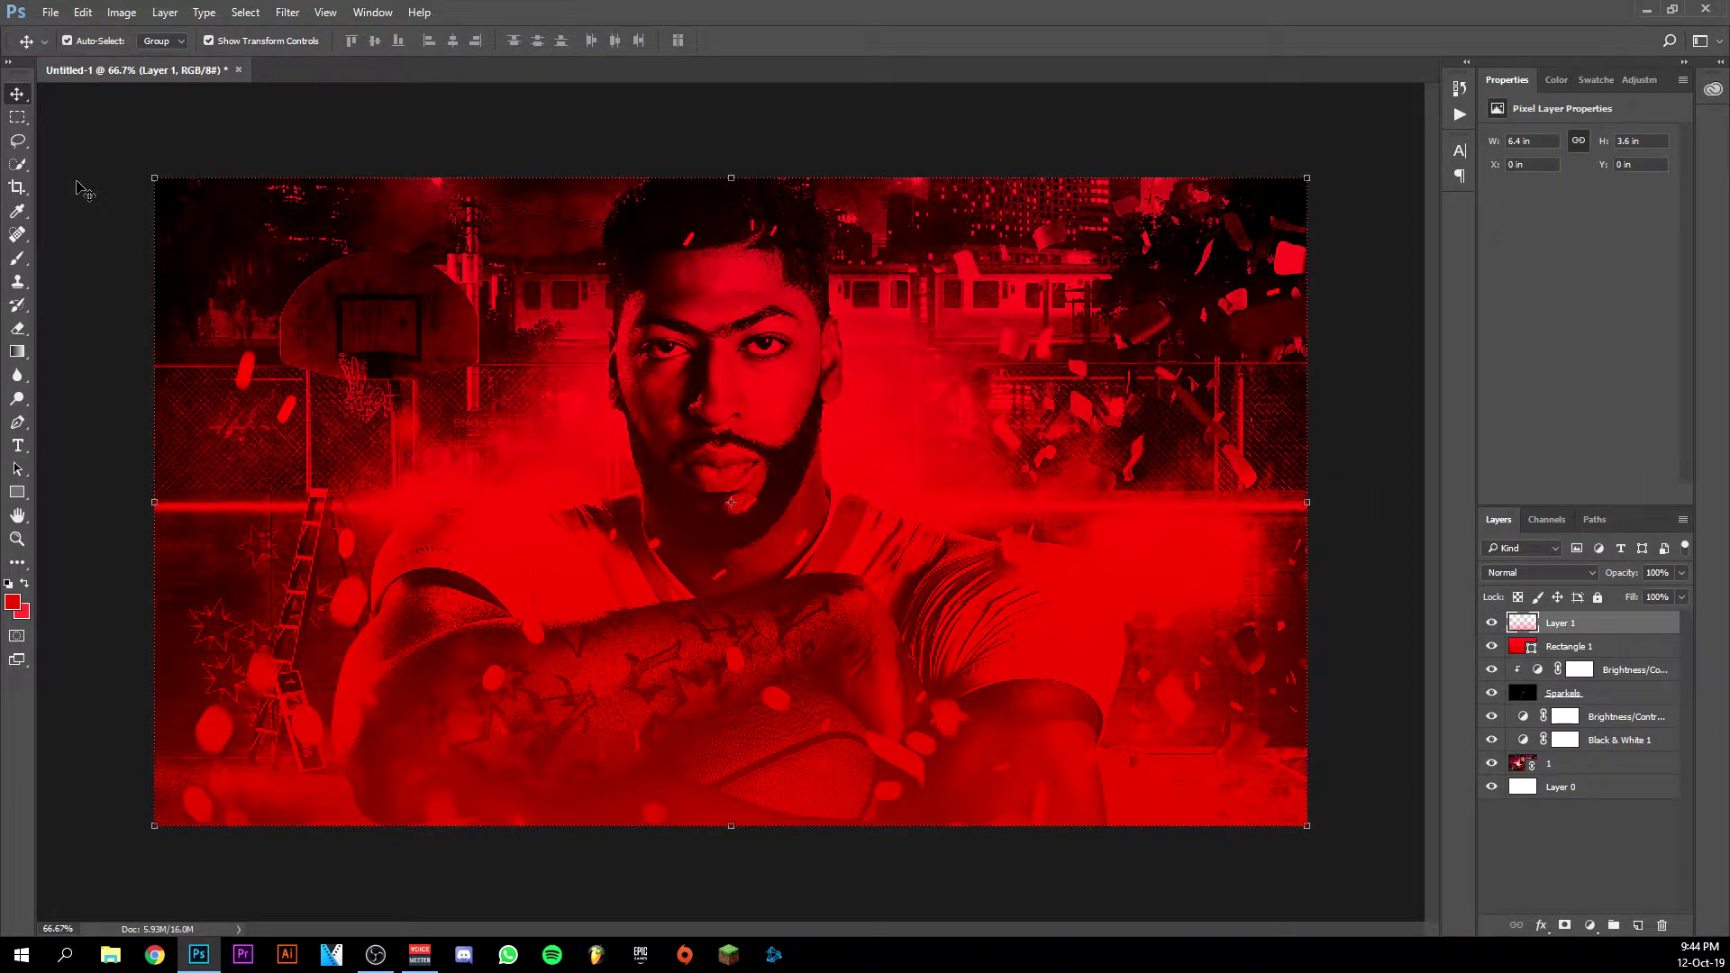
pyautogui.click(51, 11)
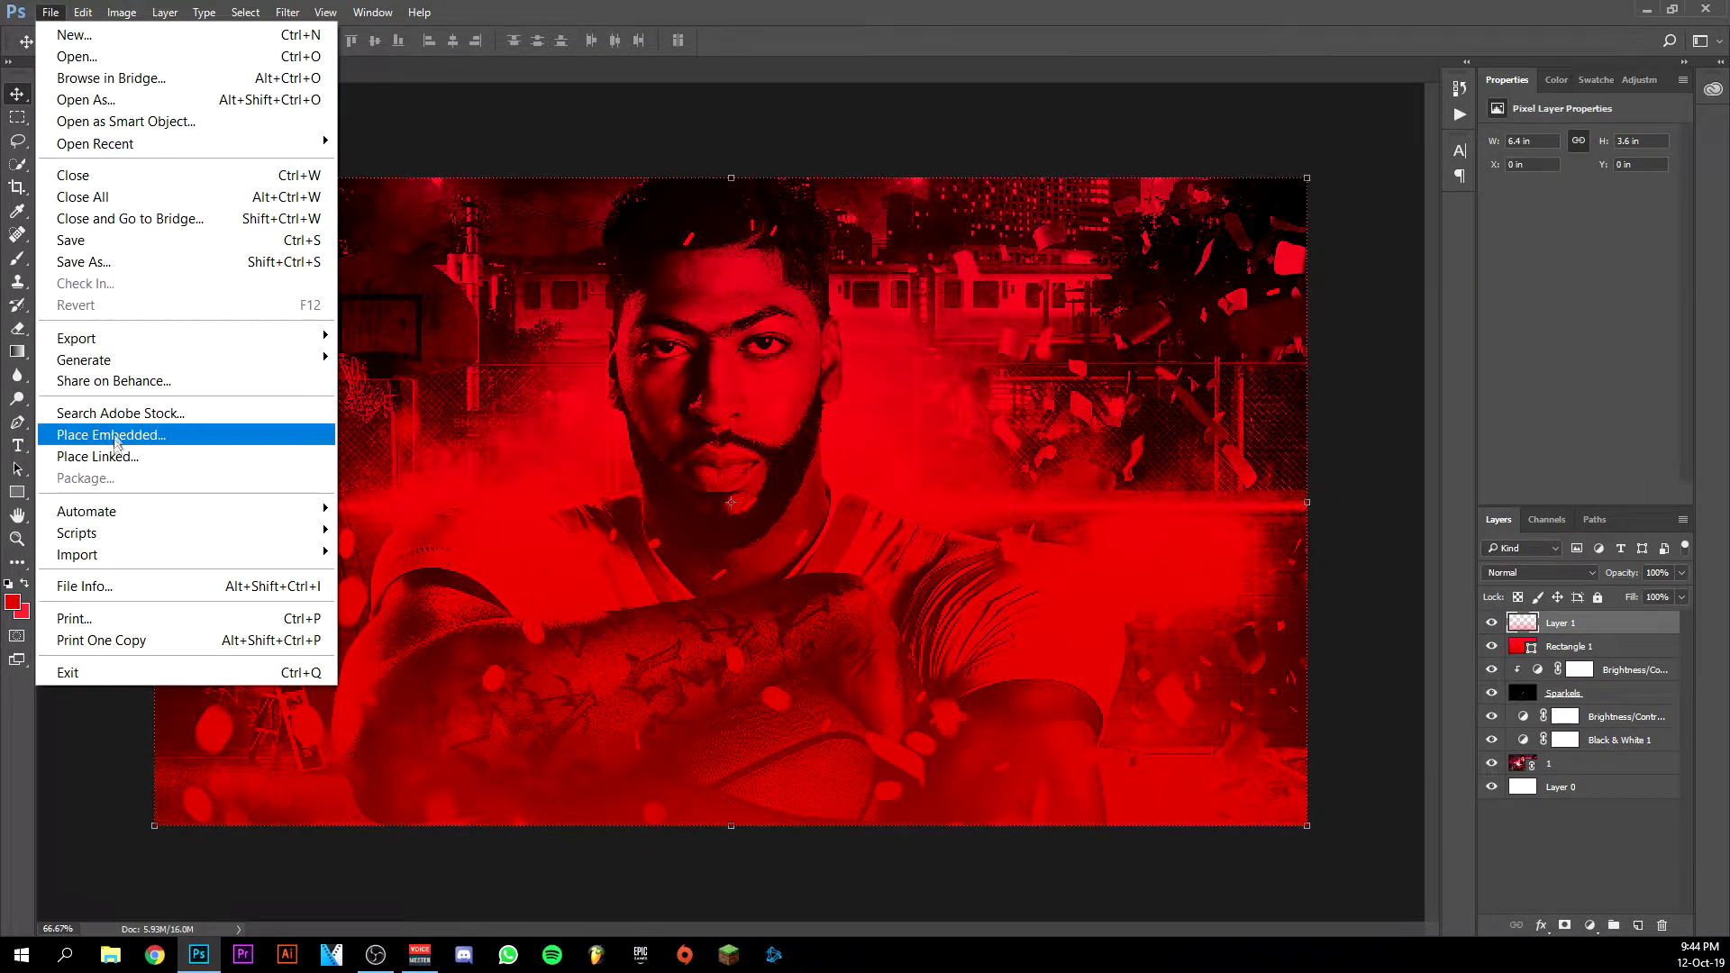
pyautogui.click(97, 456)
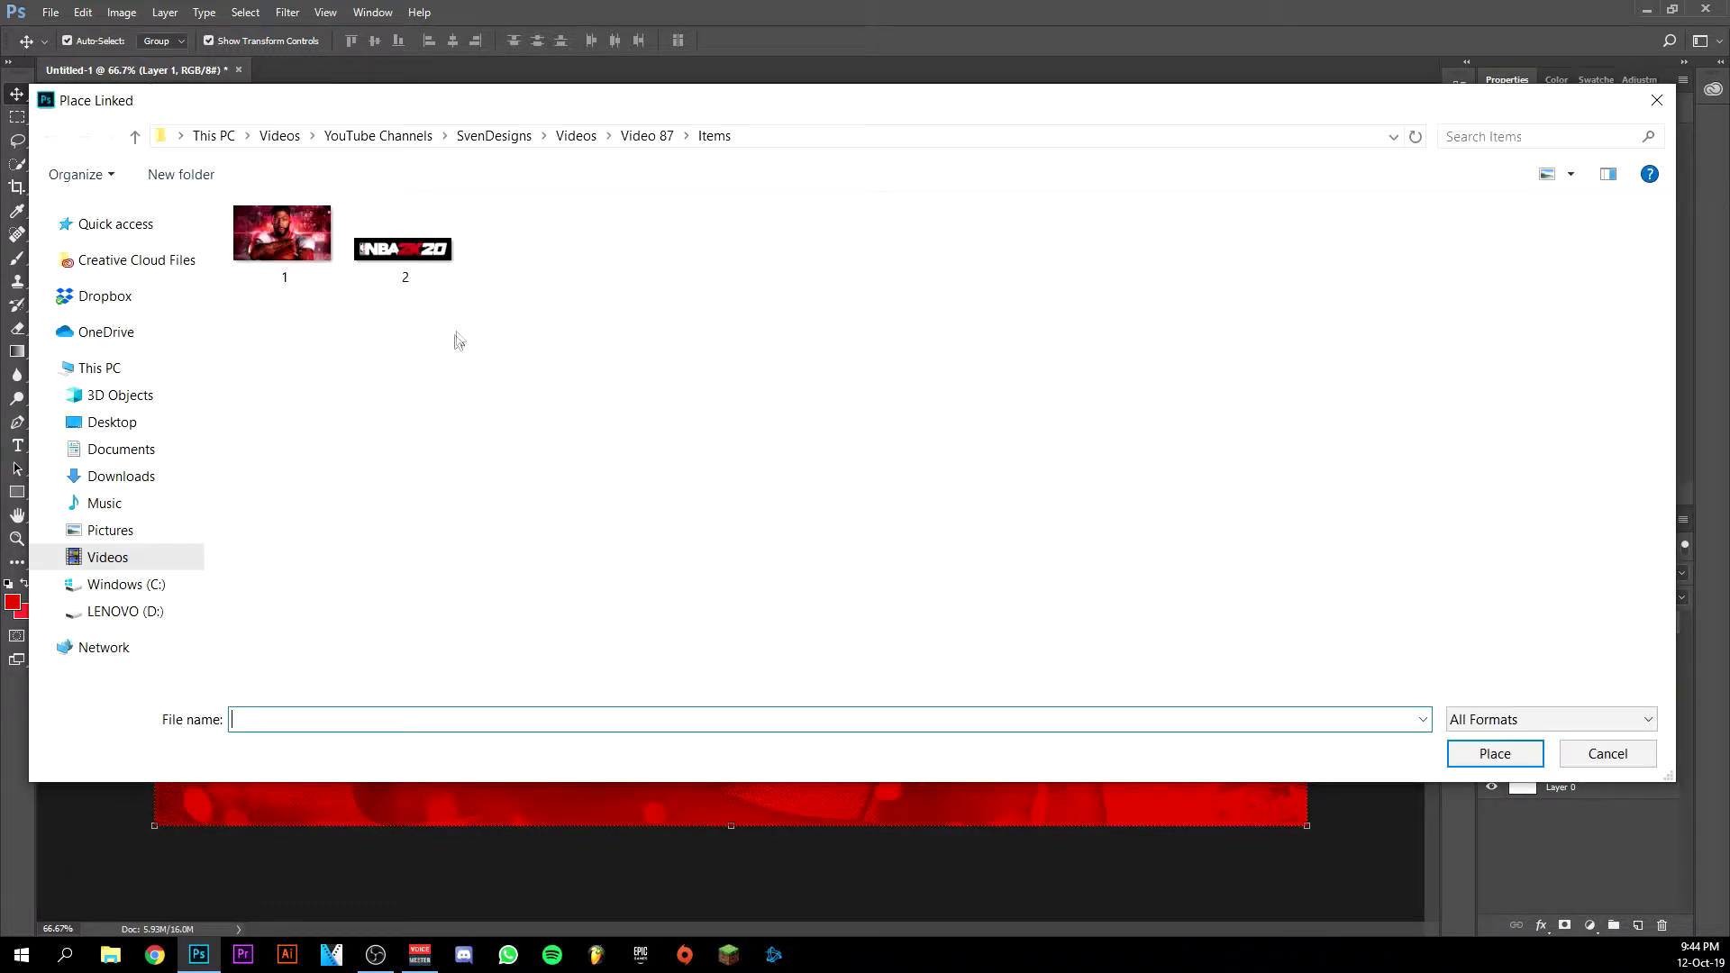
pyautogui.doubleClick(406, 254)
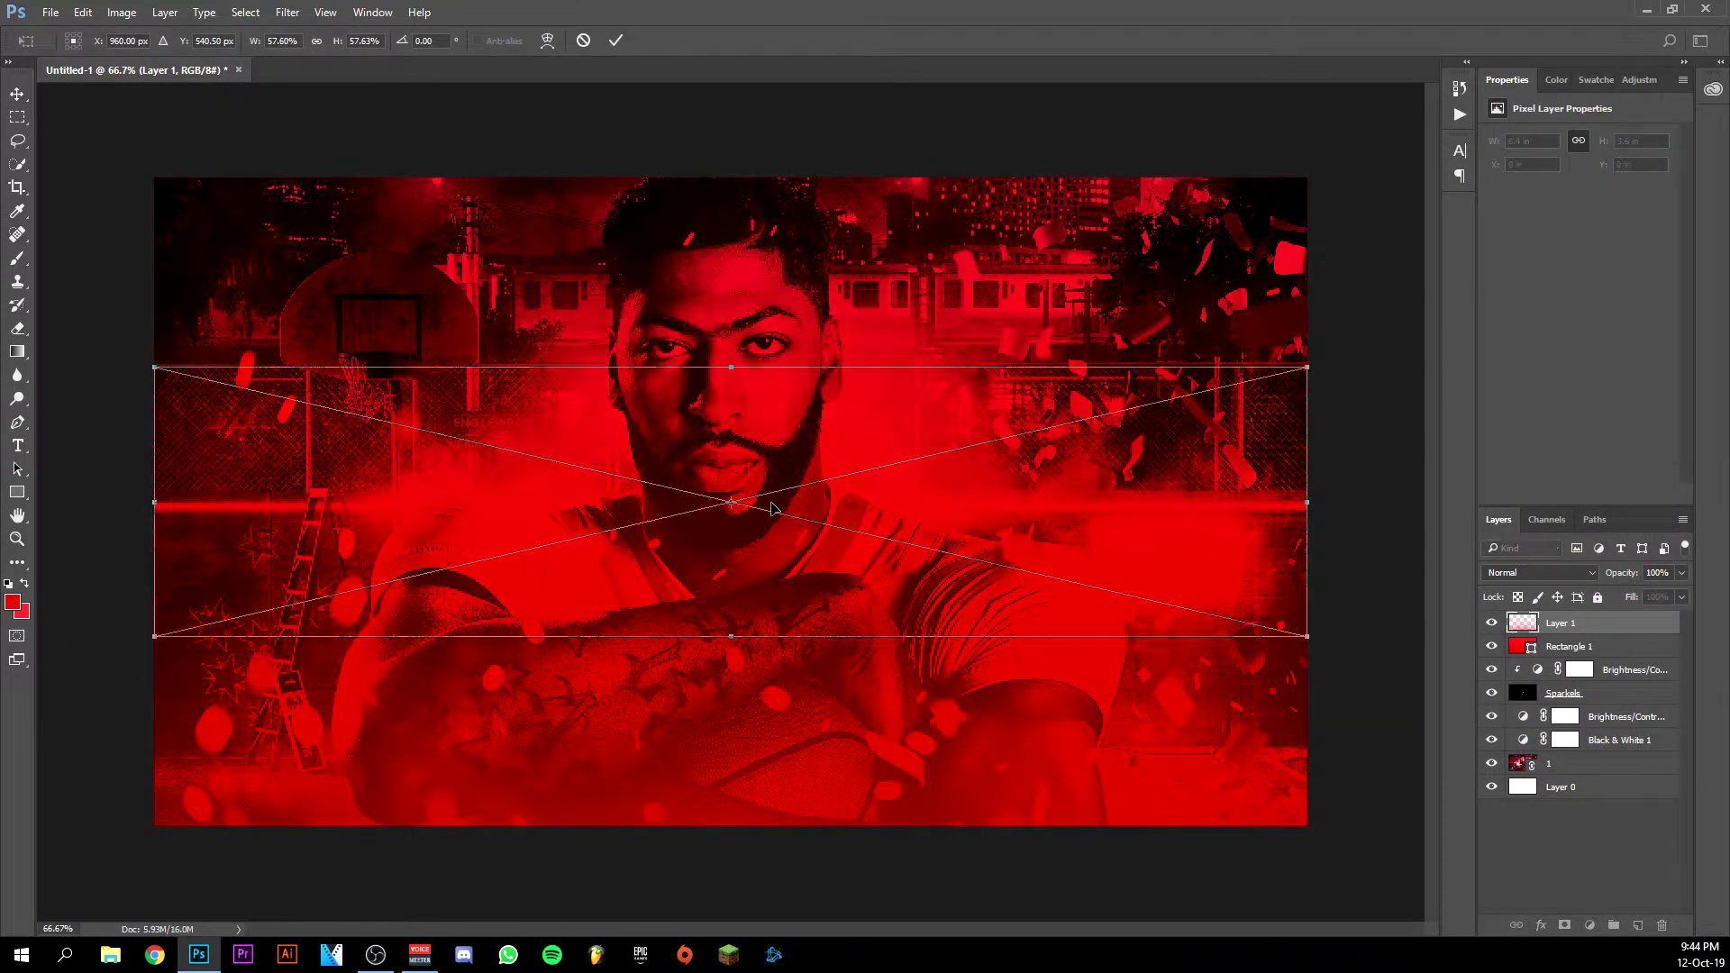
pyautogui.moveTo(816, 557); pyautogui.dragTo(816, 746)
# Scale the NBA 2K20 logo proportionally to 46.60% and apply the transform
pyautogui.click(316, 40)
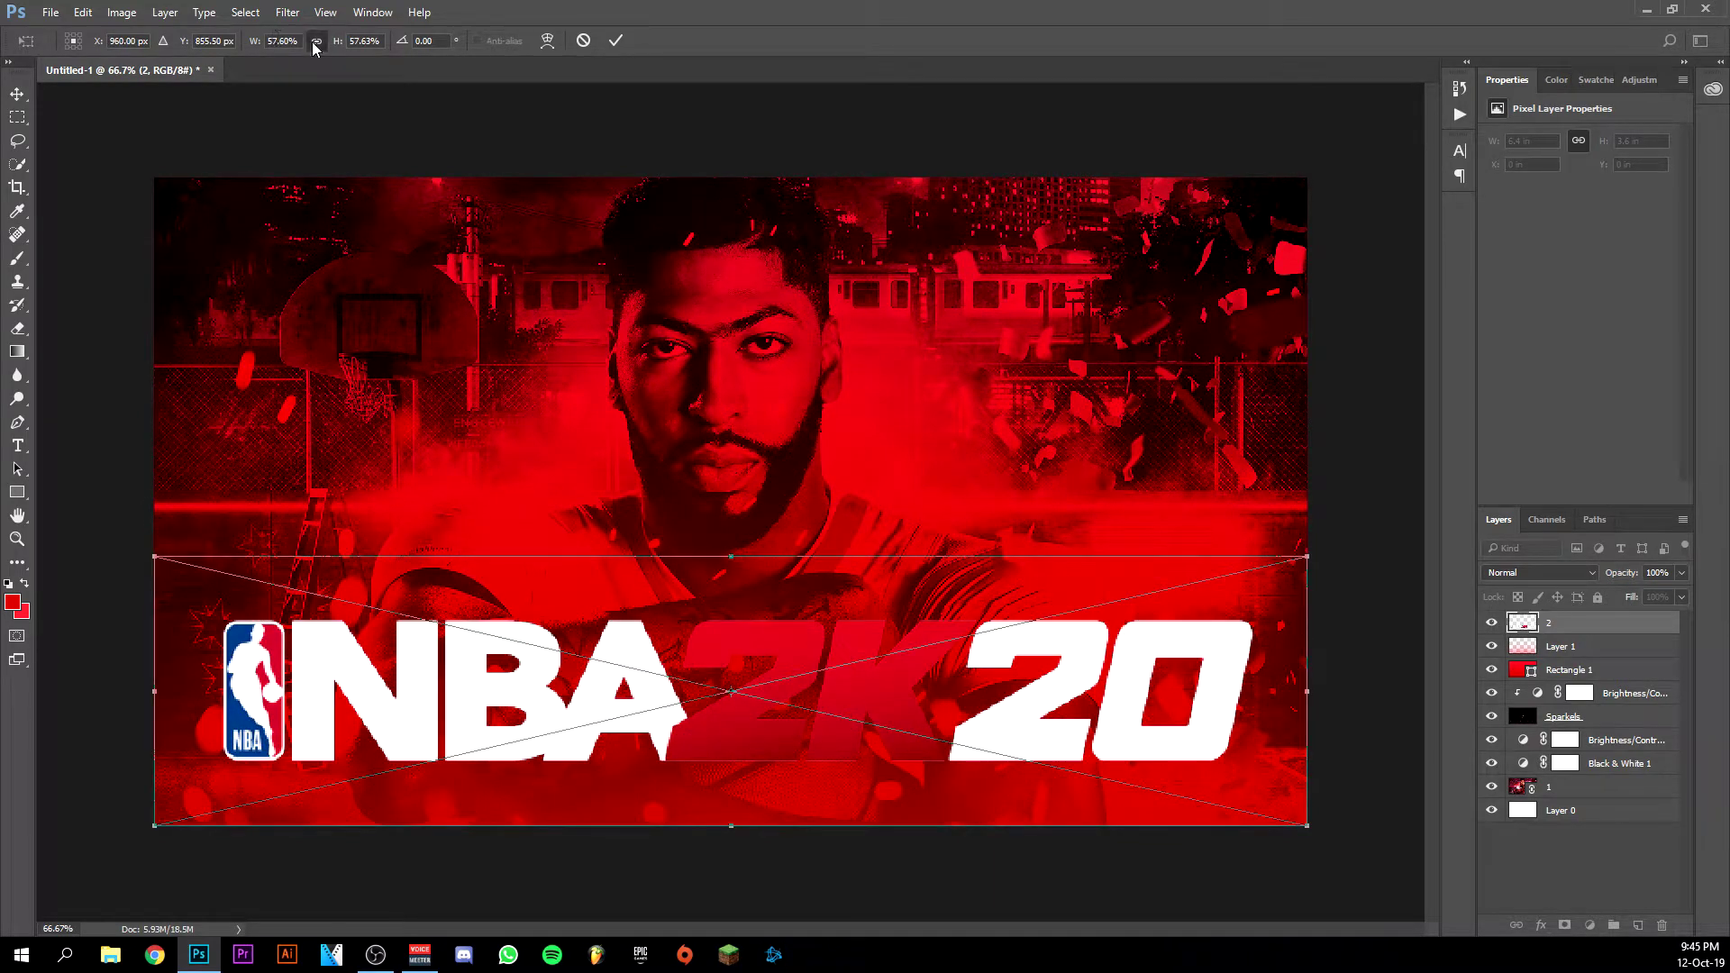
pyautogui.click(366, 41)
pyautogui.press('Down')
pyautogui.press('Down')
pyautogui.press('Down')
pyautogui.press('Down')
pyautogui.press('Down')
pyautogui.press('Down')
pyautogui.press('Down')
pyautogui.press('Down')
pyautogui.press('Down')
pyautogui.press('Down')
pyautogui.press('Down')
pyautogui.press('Down')
pyautogui.press('Down')
pyautogui.press('Down')
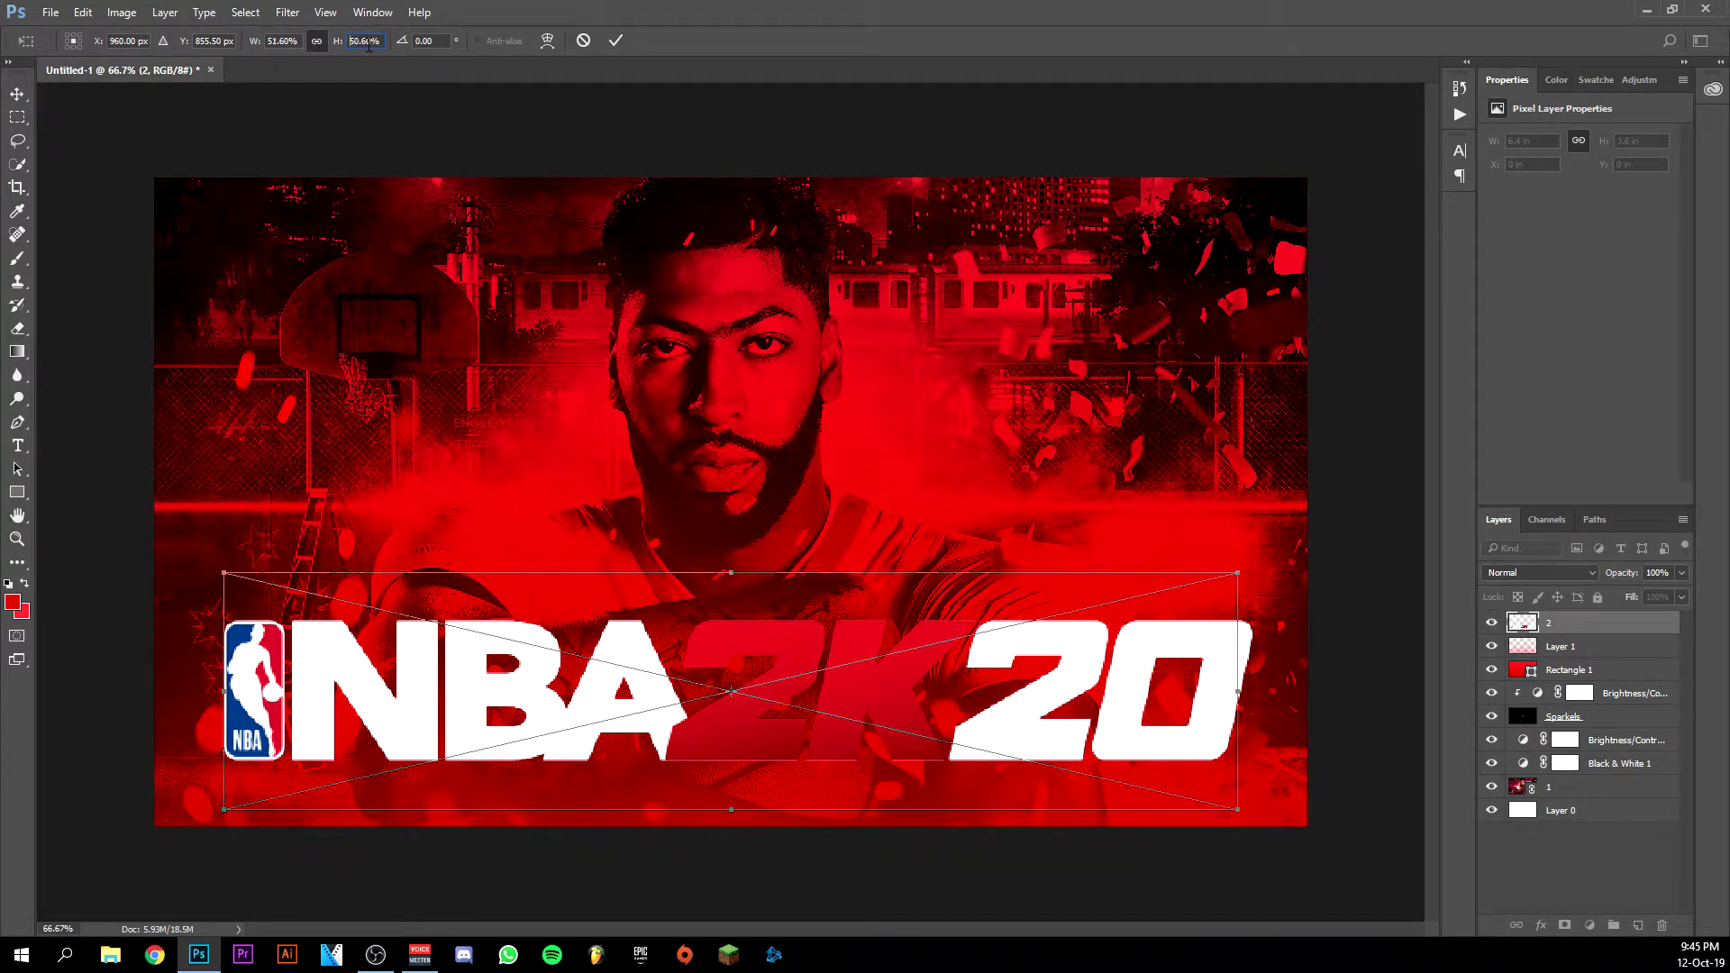
pyautogui.press('Up')
pyautogui.press('Up')
pyautogui.press('Up')
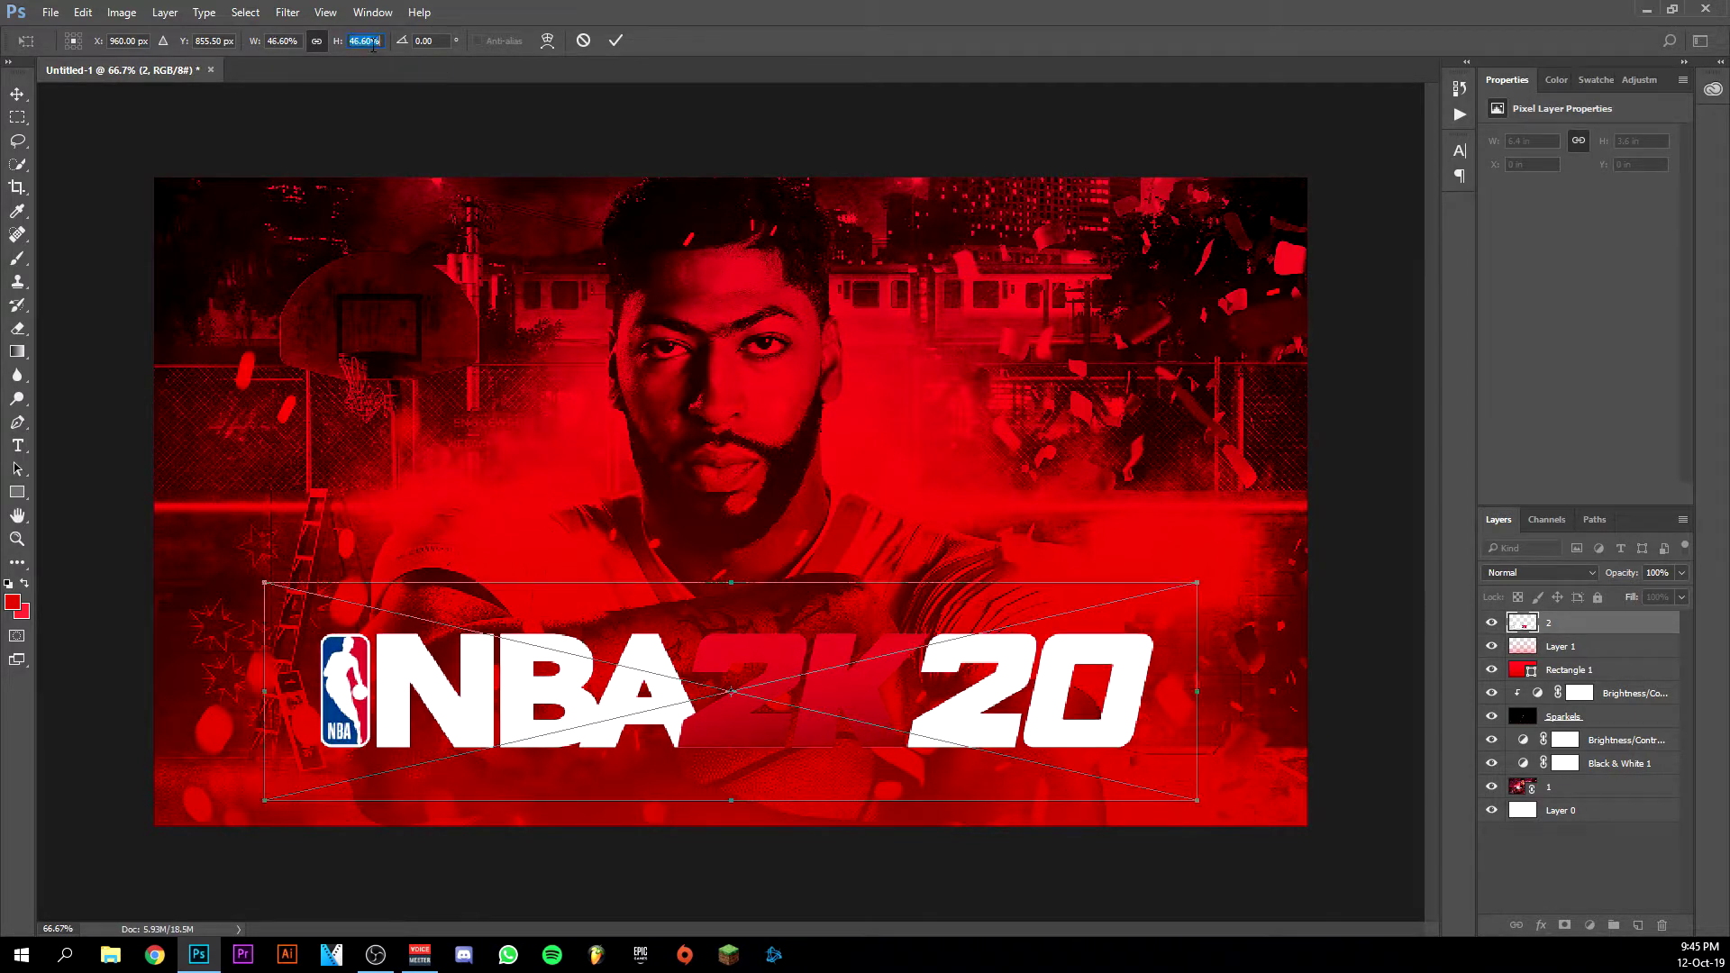
pyautogui.click(615, 41)
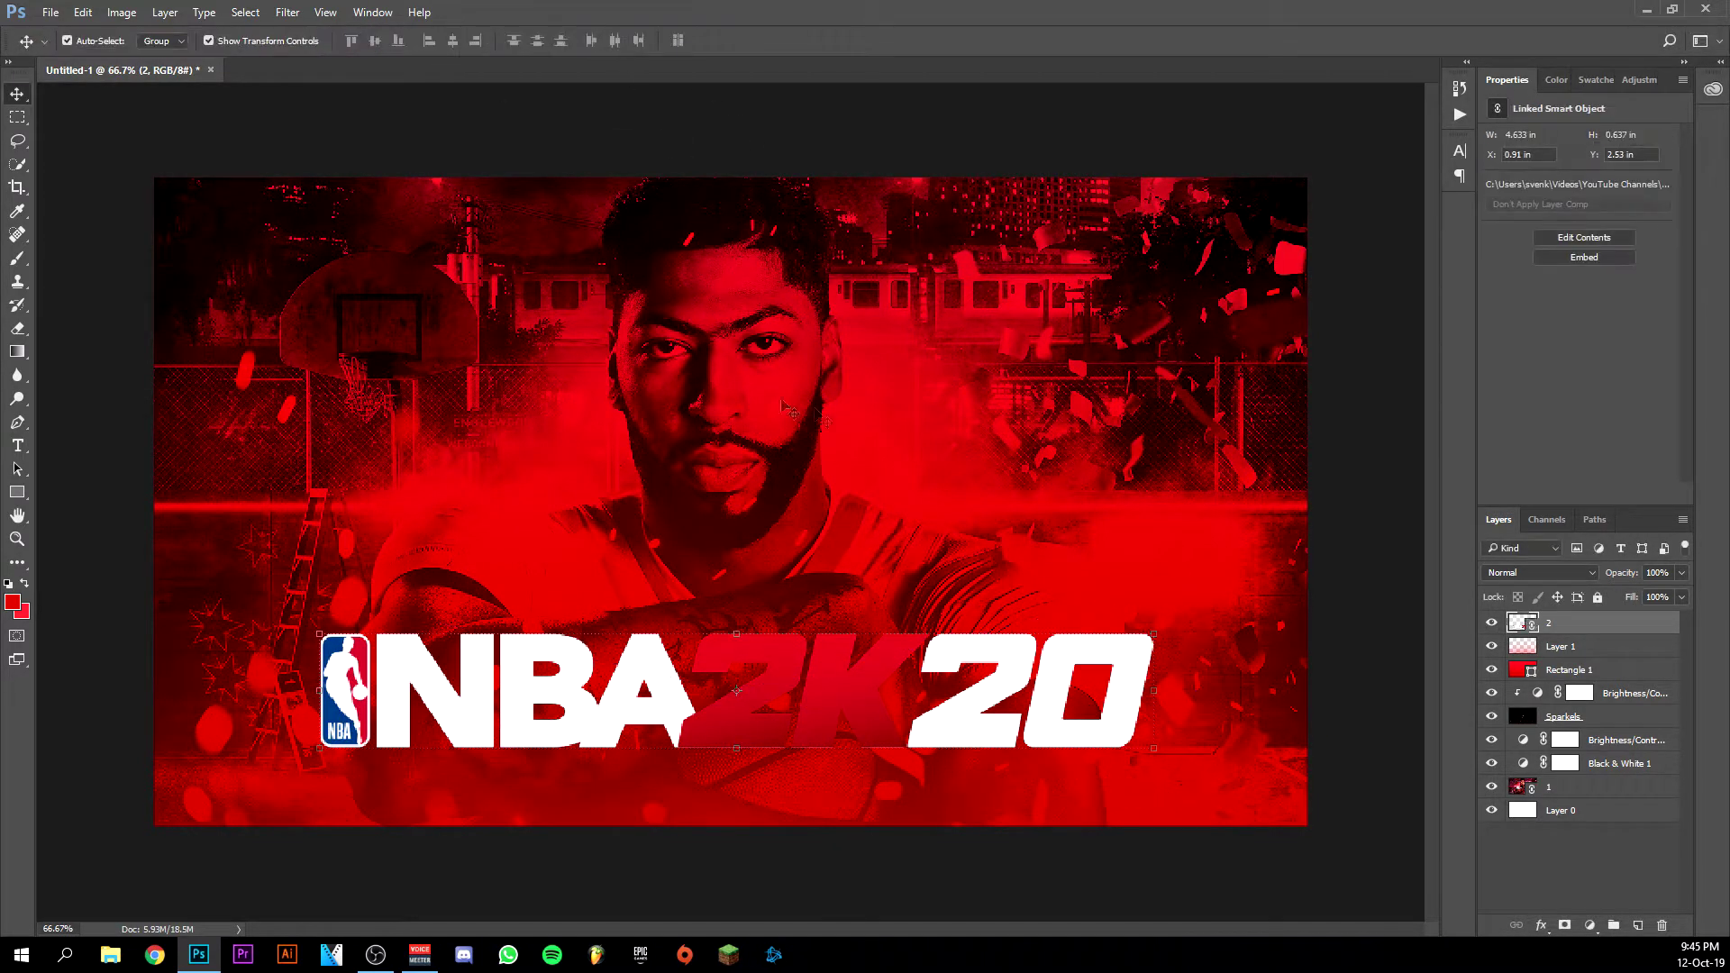
# Add a text line reading "THUMBNAIL TUTORIAL" just above the NBA 2K20 logo
pyautogui.click(17, 445)
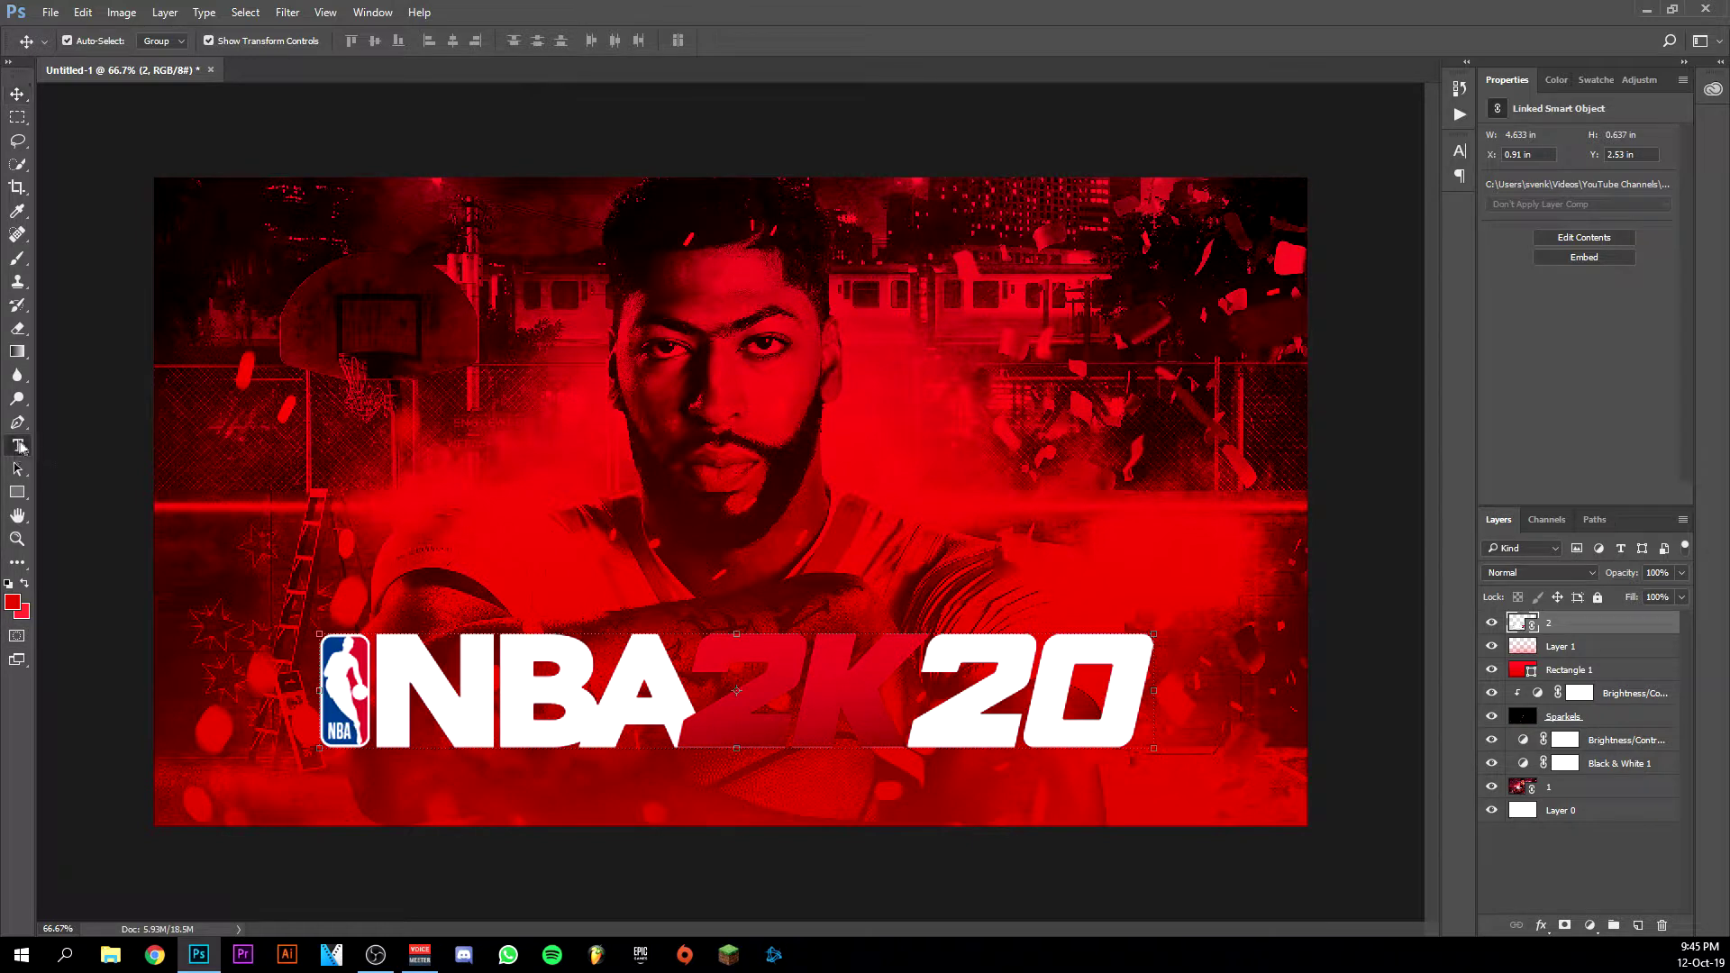
pyautogui.click(391, 608)
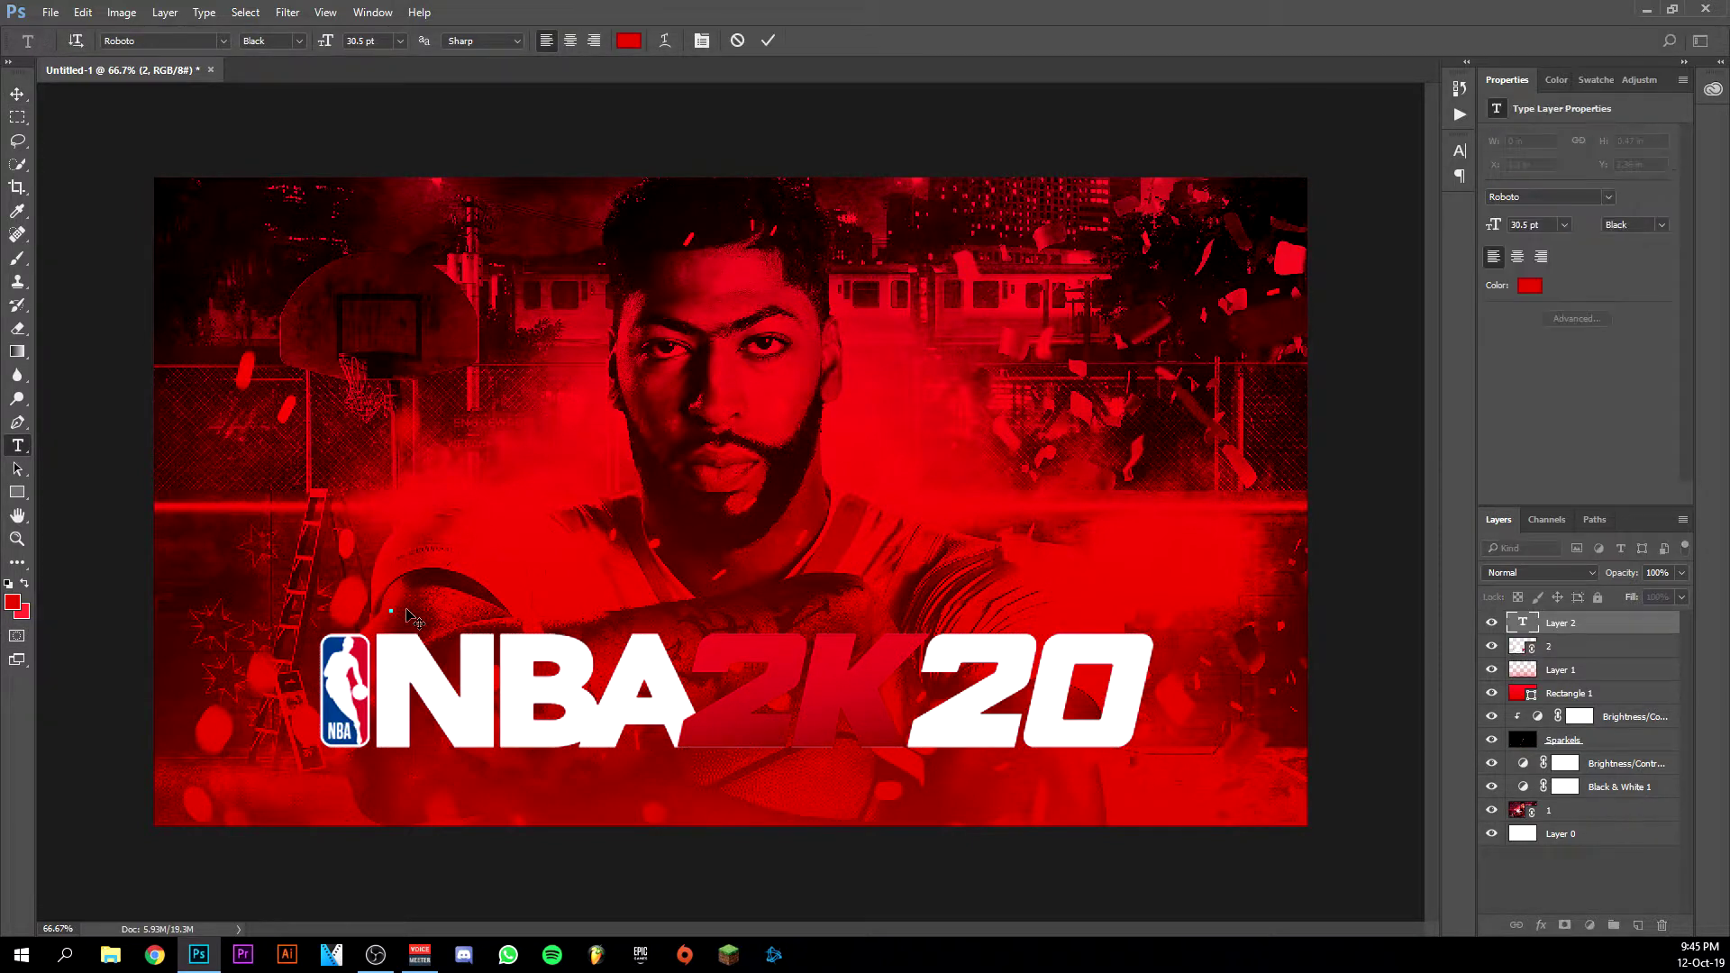
pyautogui.write('ADTHO')
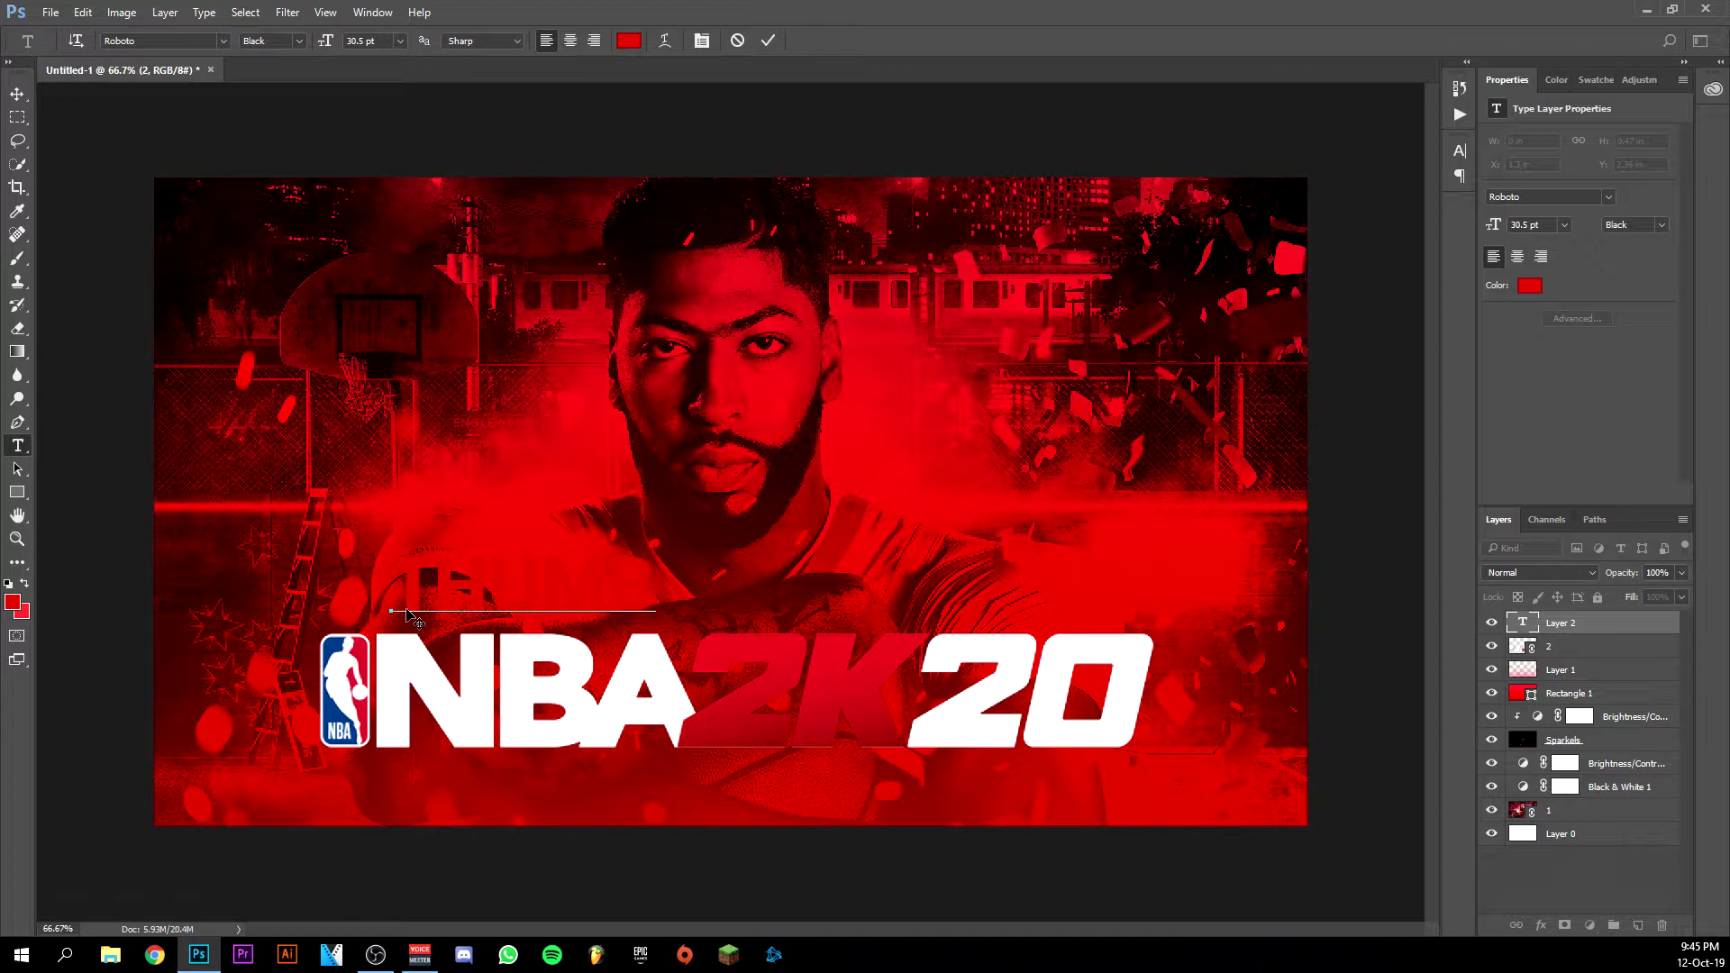
pyautogui.write('NAIL')
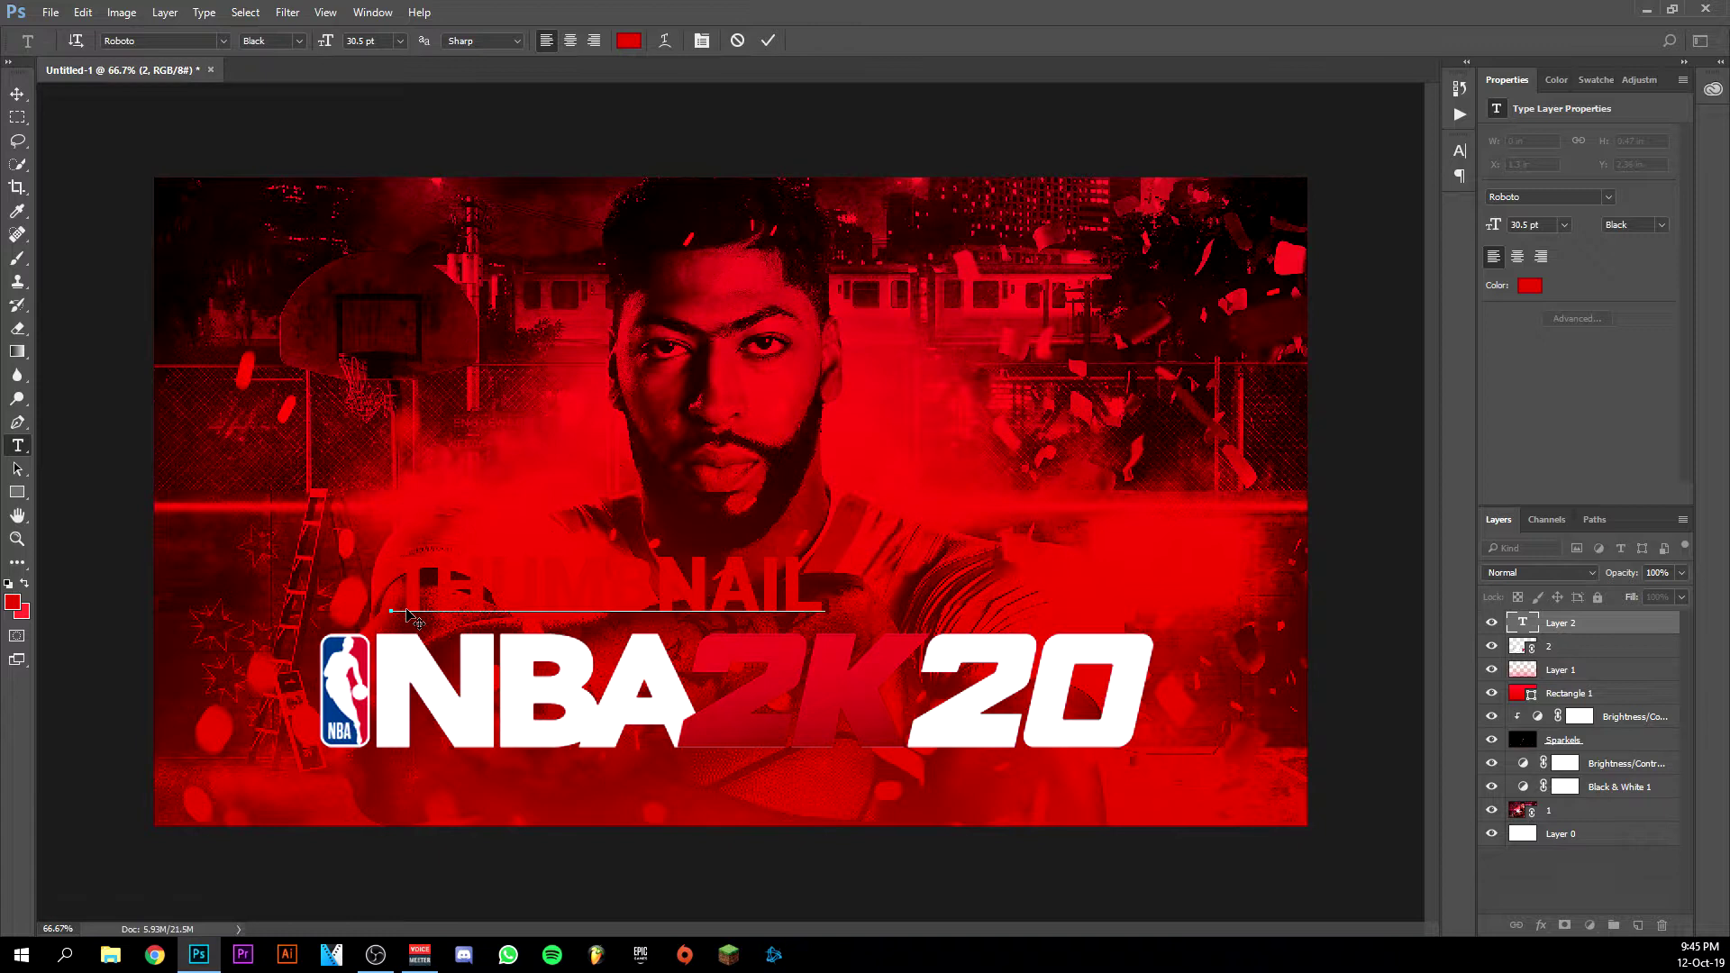
pyautogui.write(' OUT NO')
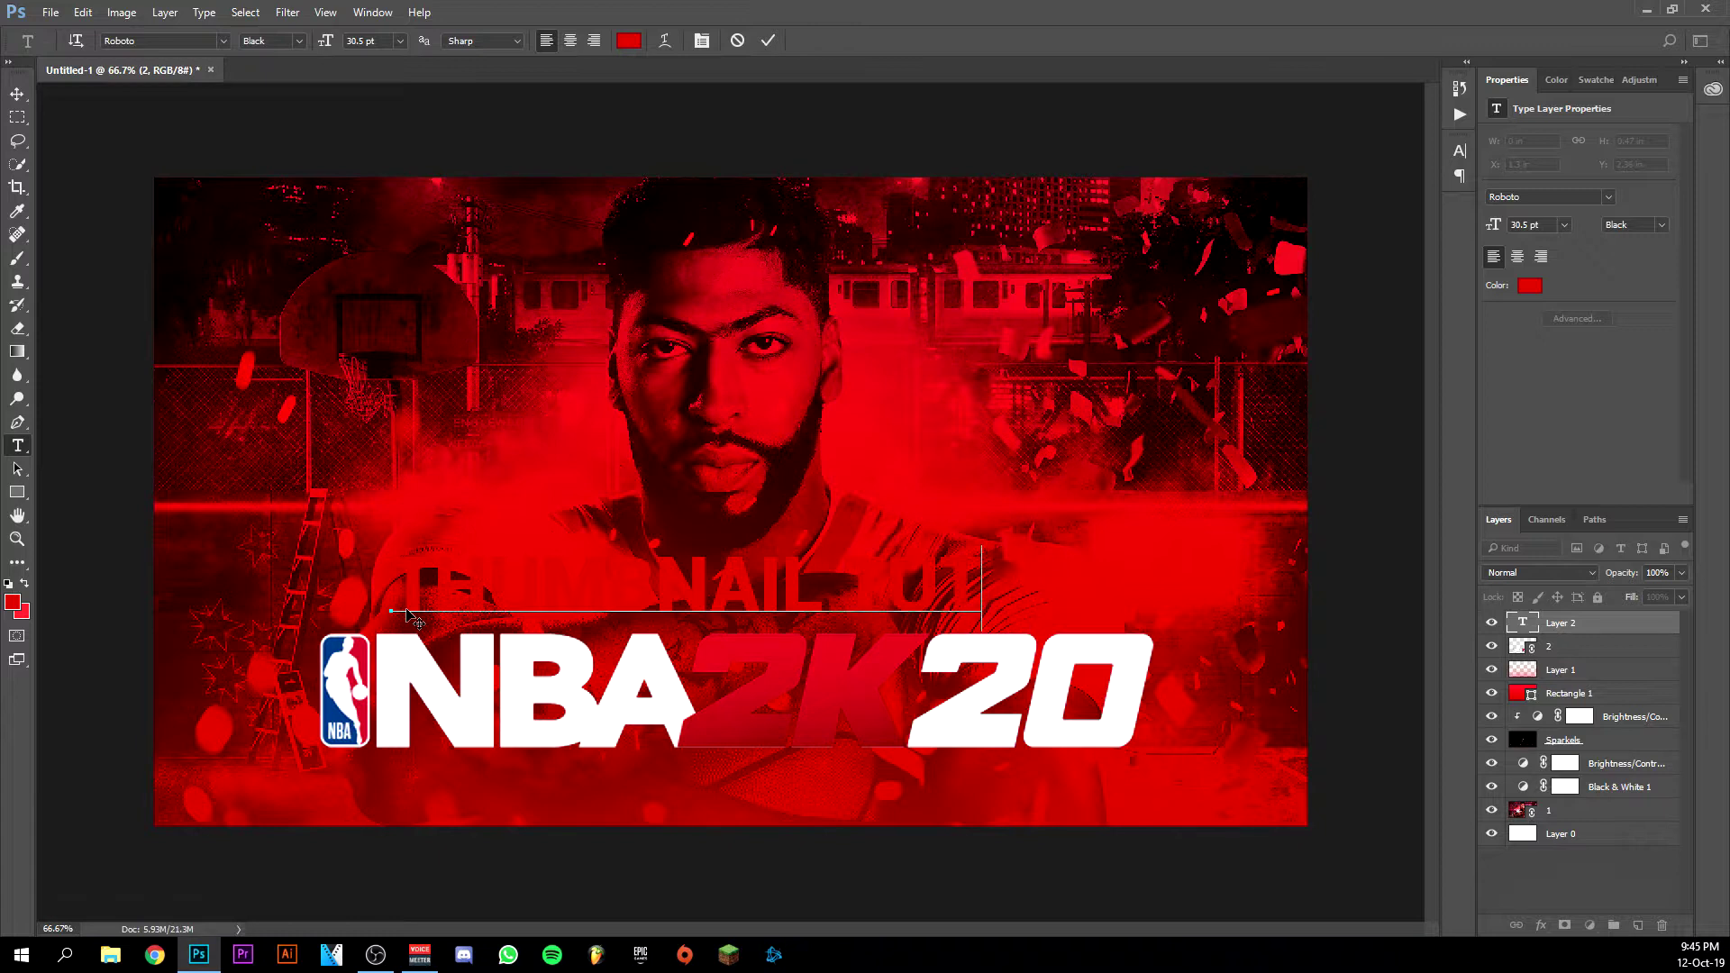
pyautogui.write('AL')
# Set the colour of the whole THUMBNAIL TUTORIAL text to white, ffffff
pyautogui.hotkey('ctrl', 'a')
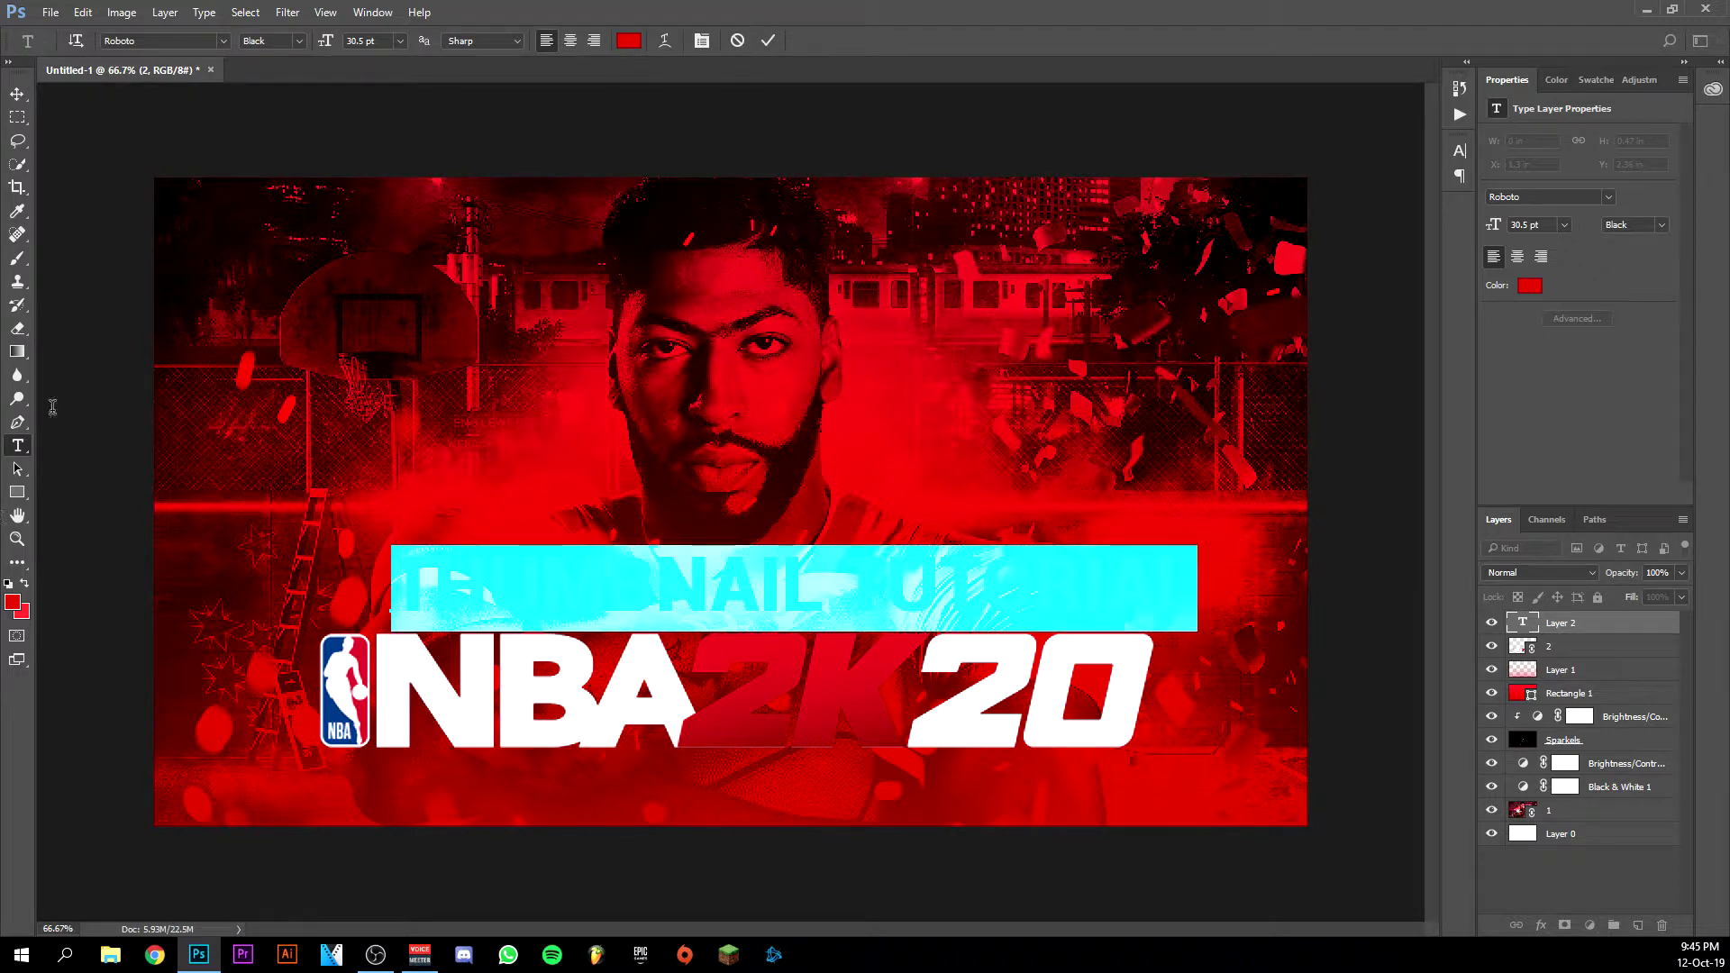
pyautogui.click(629, 40)
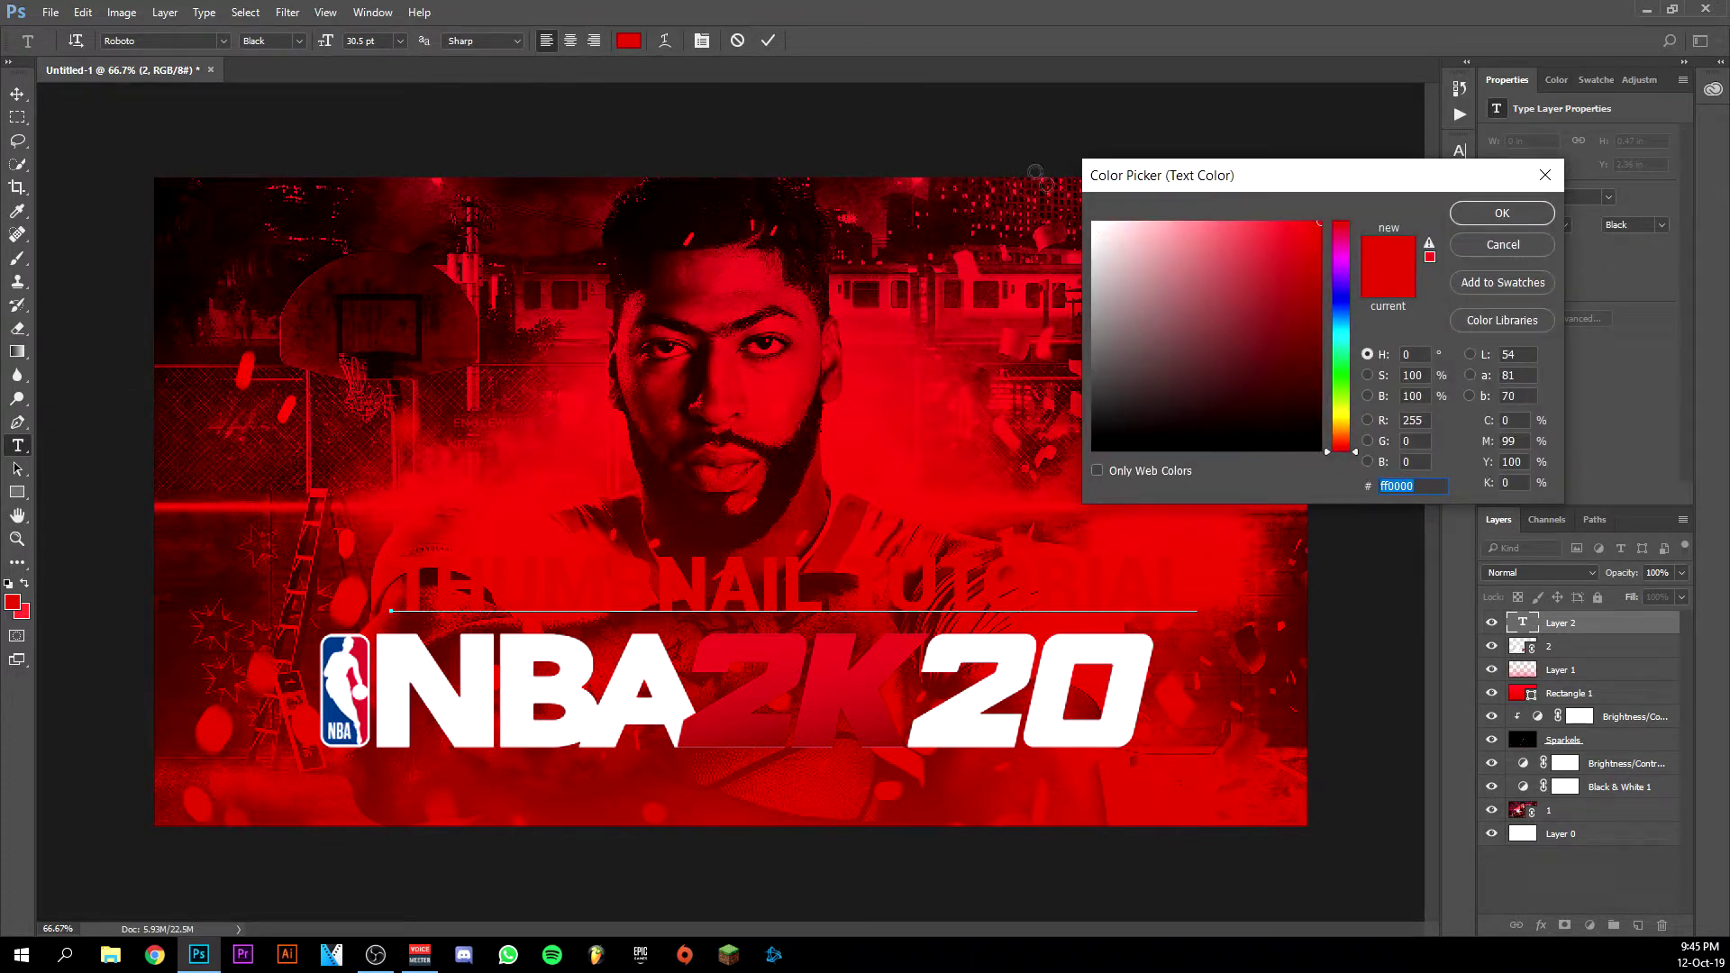
pyautogui.write('ffffff')
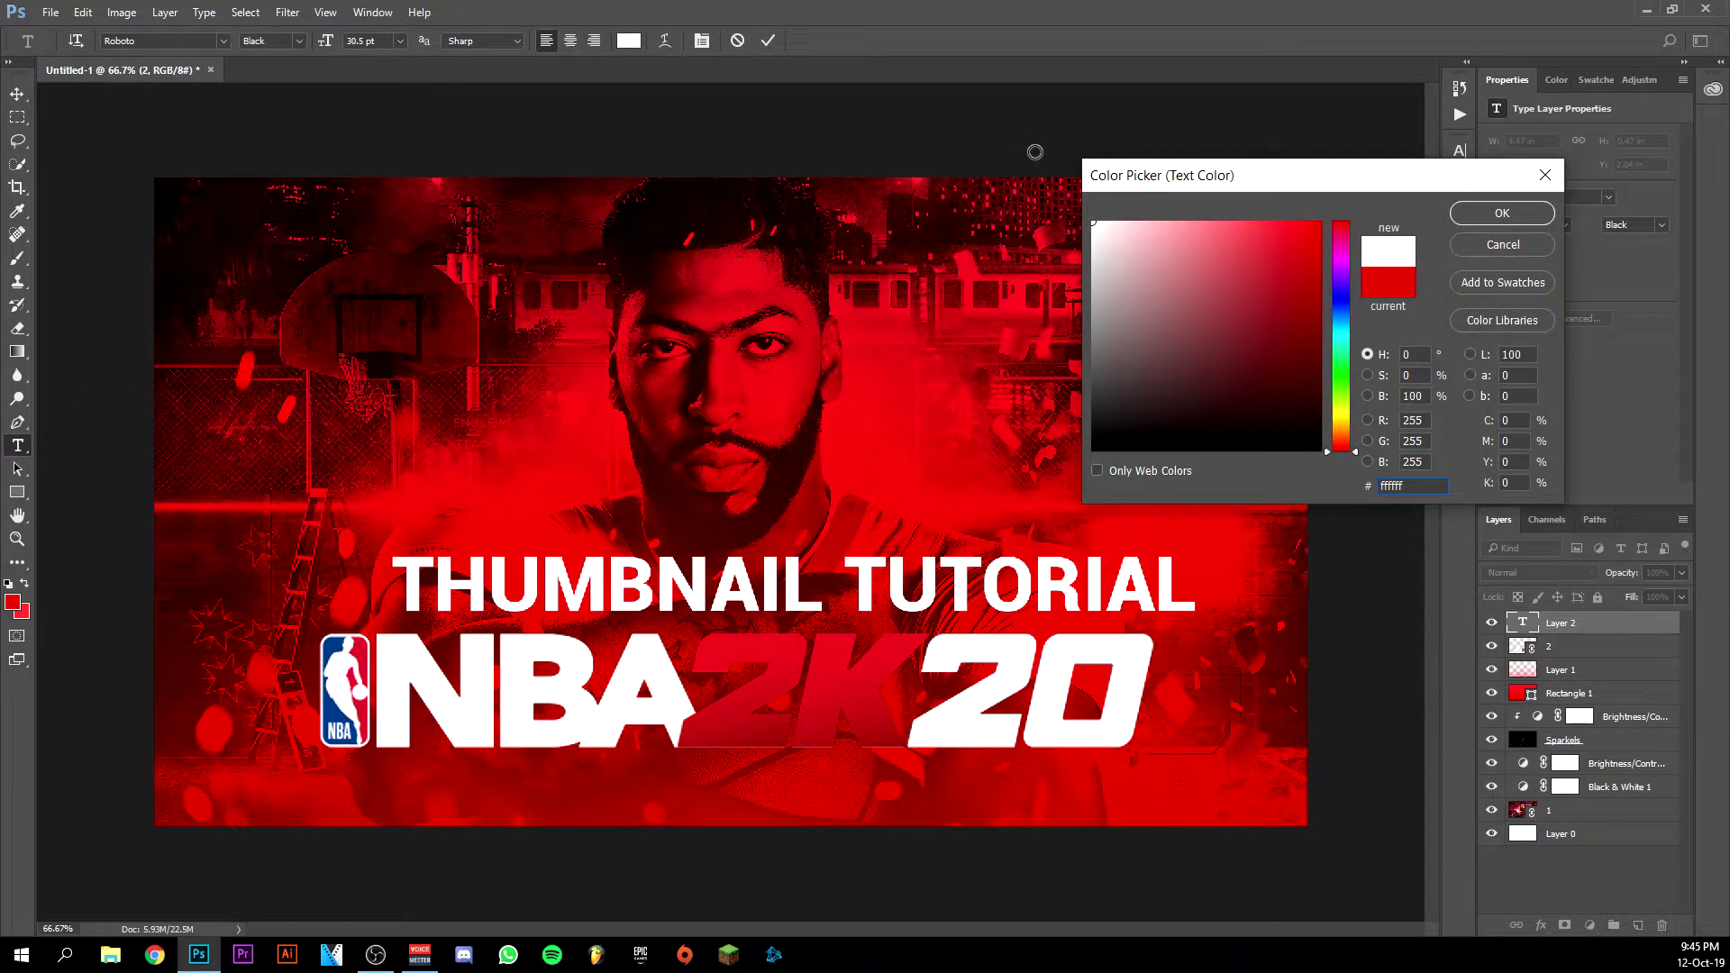
pyautogui.click(1501, 217)
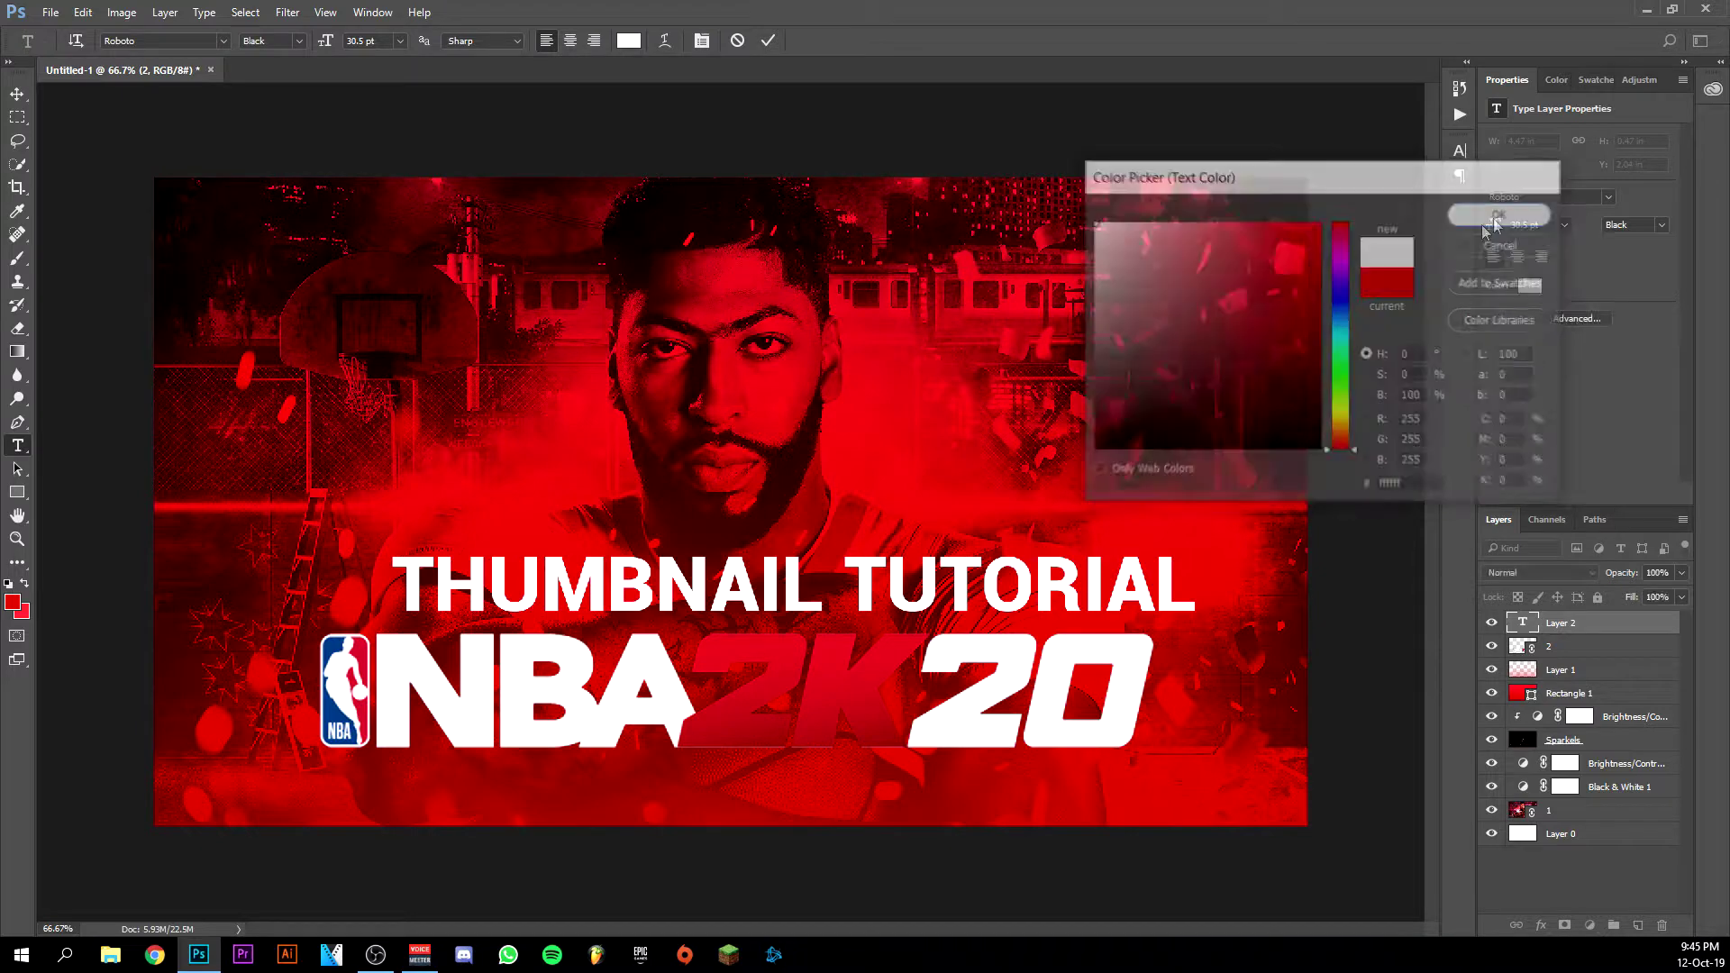
# Align the THUMBNAIL TUTORIAL text's left edge with the logo and set its font size to 31.5 pt
pyautogui.click(358, 41)
pyautogui.press('Down')
pyautogui.press('Down')
pyautogui.press('Down')
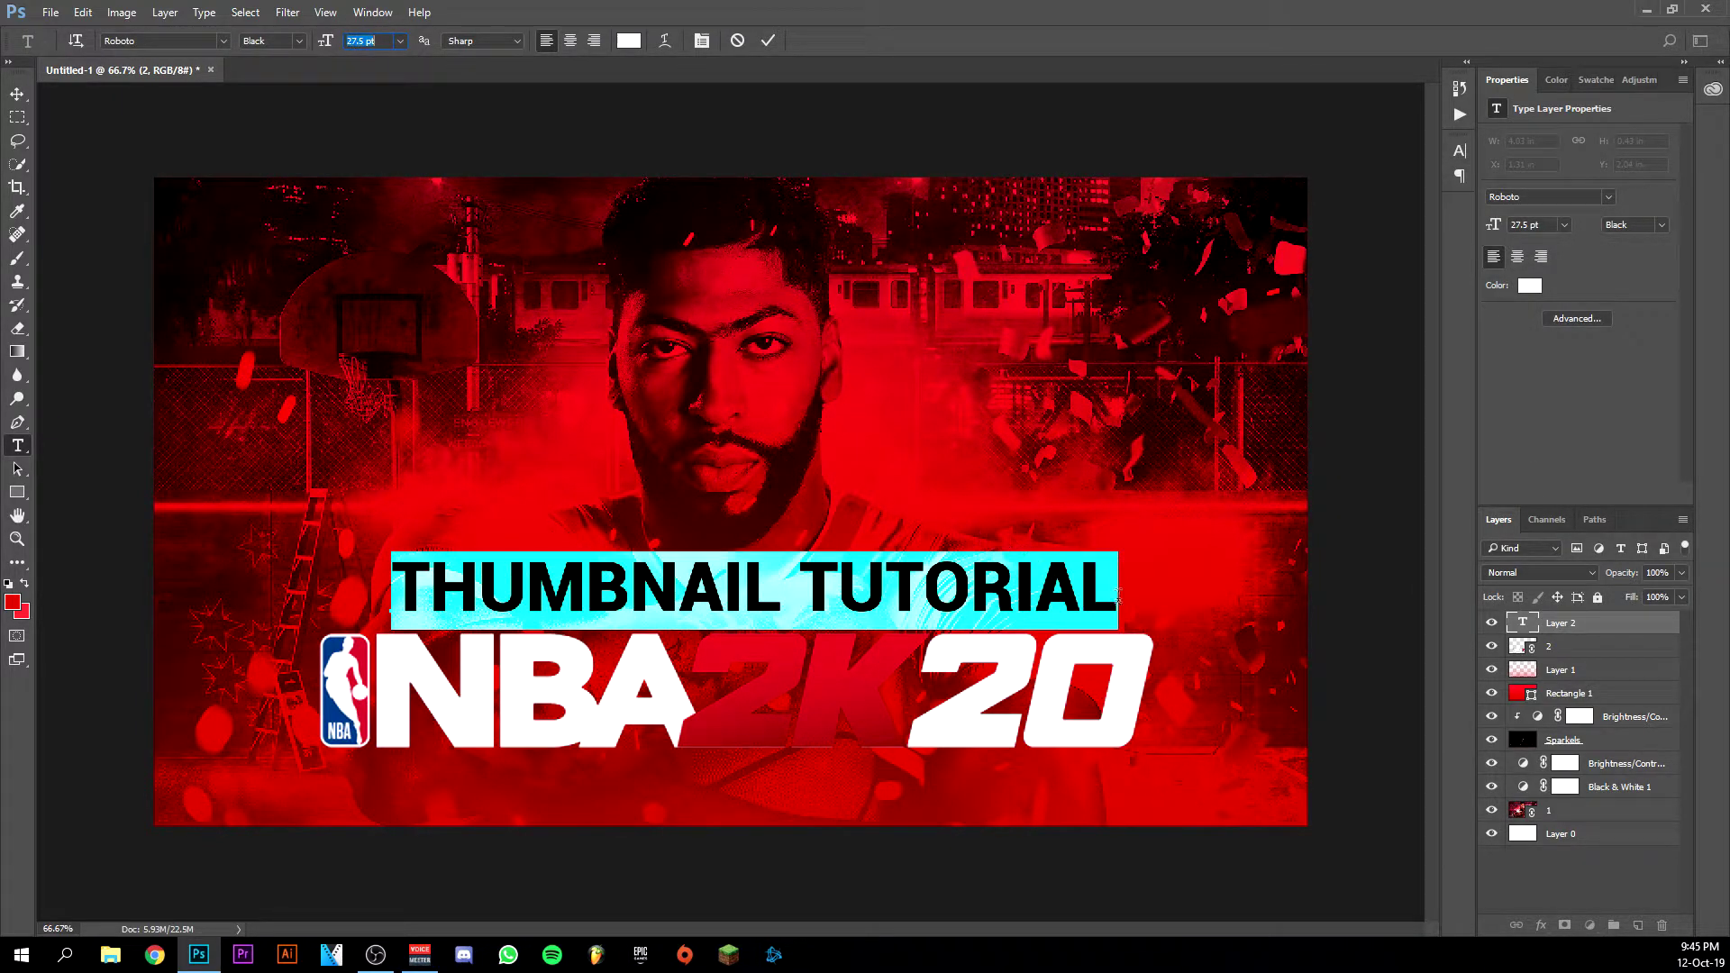
pyautogui.moveTo(1137, 618); pyautogui.dragTo(1069, 622)
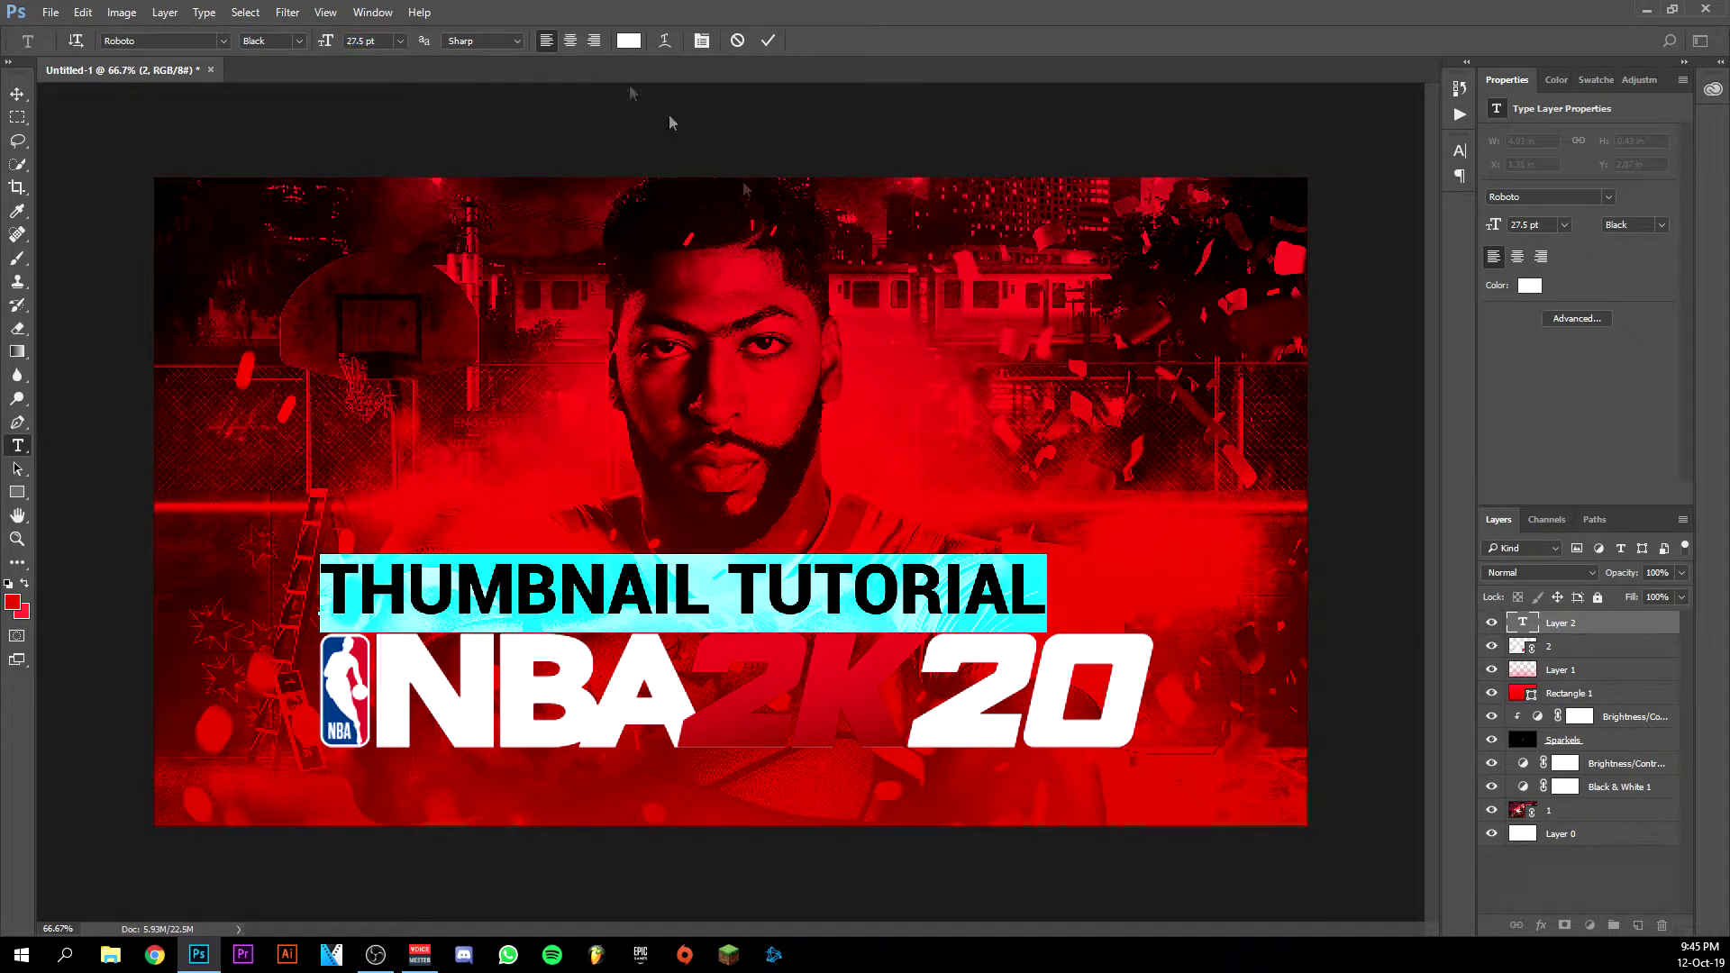
pyautogui.click(363, 40)
pyautogui.press('Up')
pyautogui.press('Up')
pyautogui.press('Up')
pyautogui.press('Up')
pyautogui.press('Return')
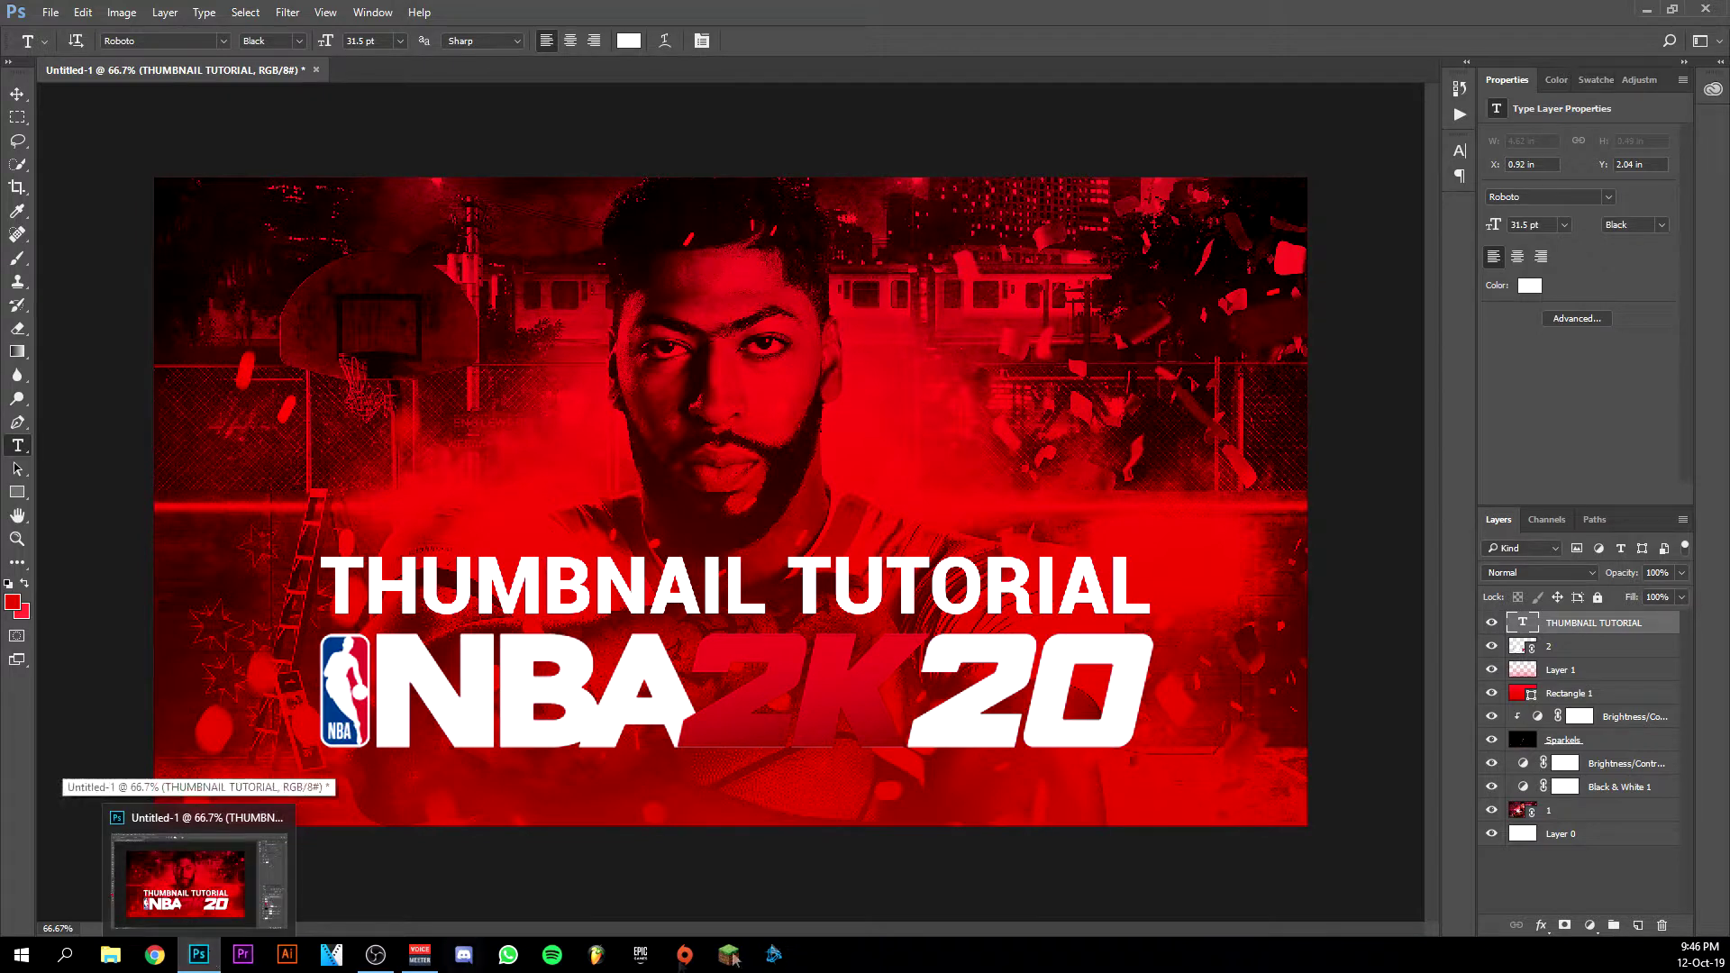
# Nudge the THUMBNAIL TUTORIAL text slightly upward, away from the logo
pyautogui.click(17, 94)
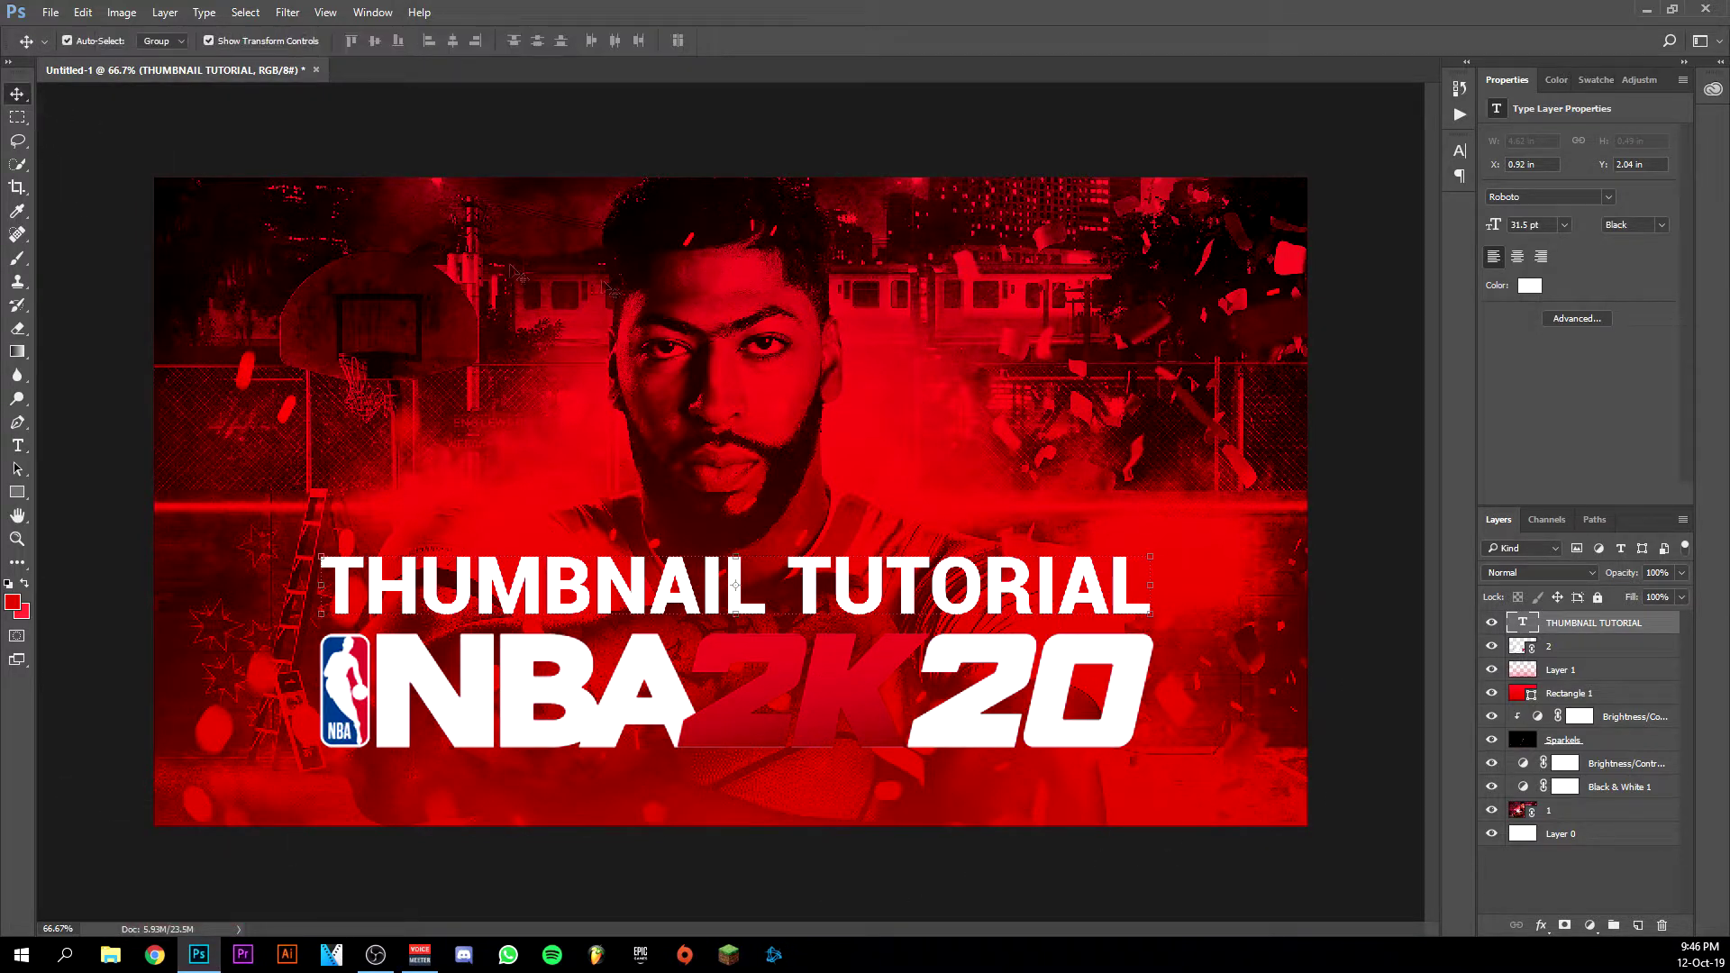
pyautogui.press('Up')
pyautogui.press('Up')
pyautogui.press('Up')
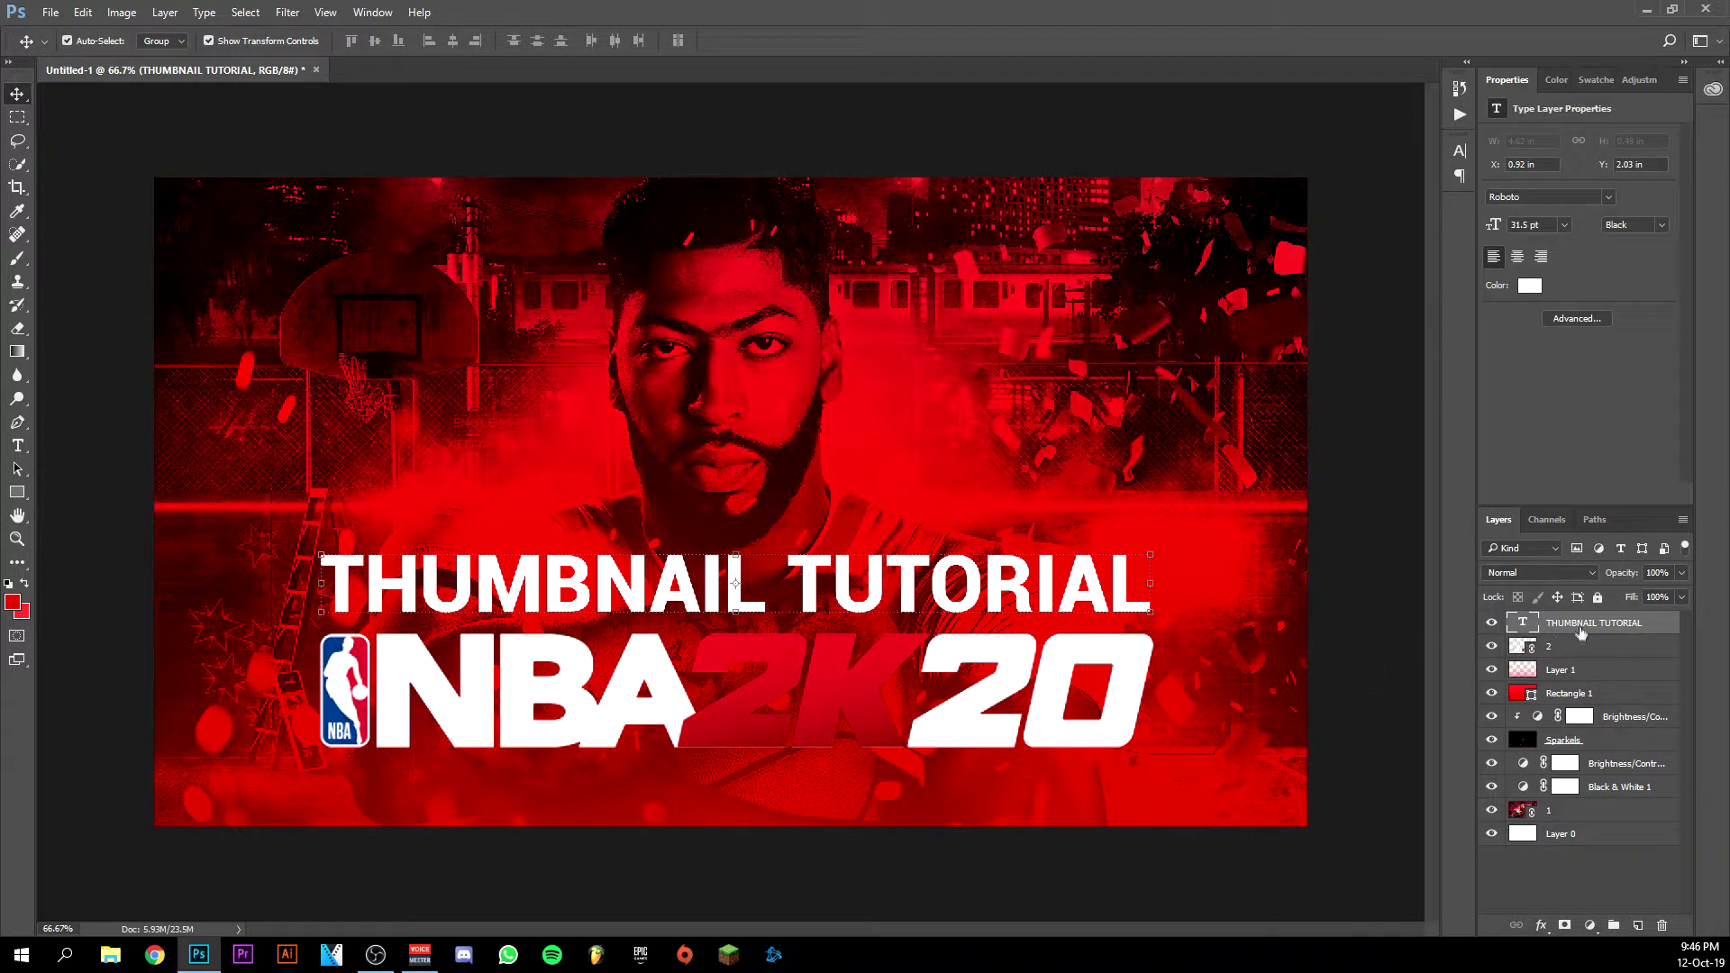
# Group the THUMBNAIL TUTORIAL text and logo layers, and move the group slightly down toward the canvas's lower edge
pyautogui.press('ctrl')
pyautogui.keyDown('ctrl'); pyautogui.click(1579, 648); pyautogui.keyUp('ctrl')
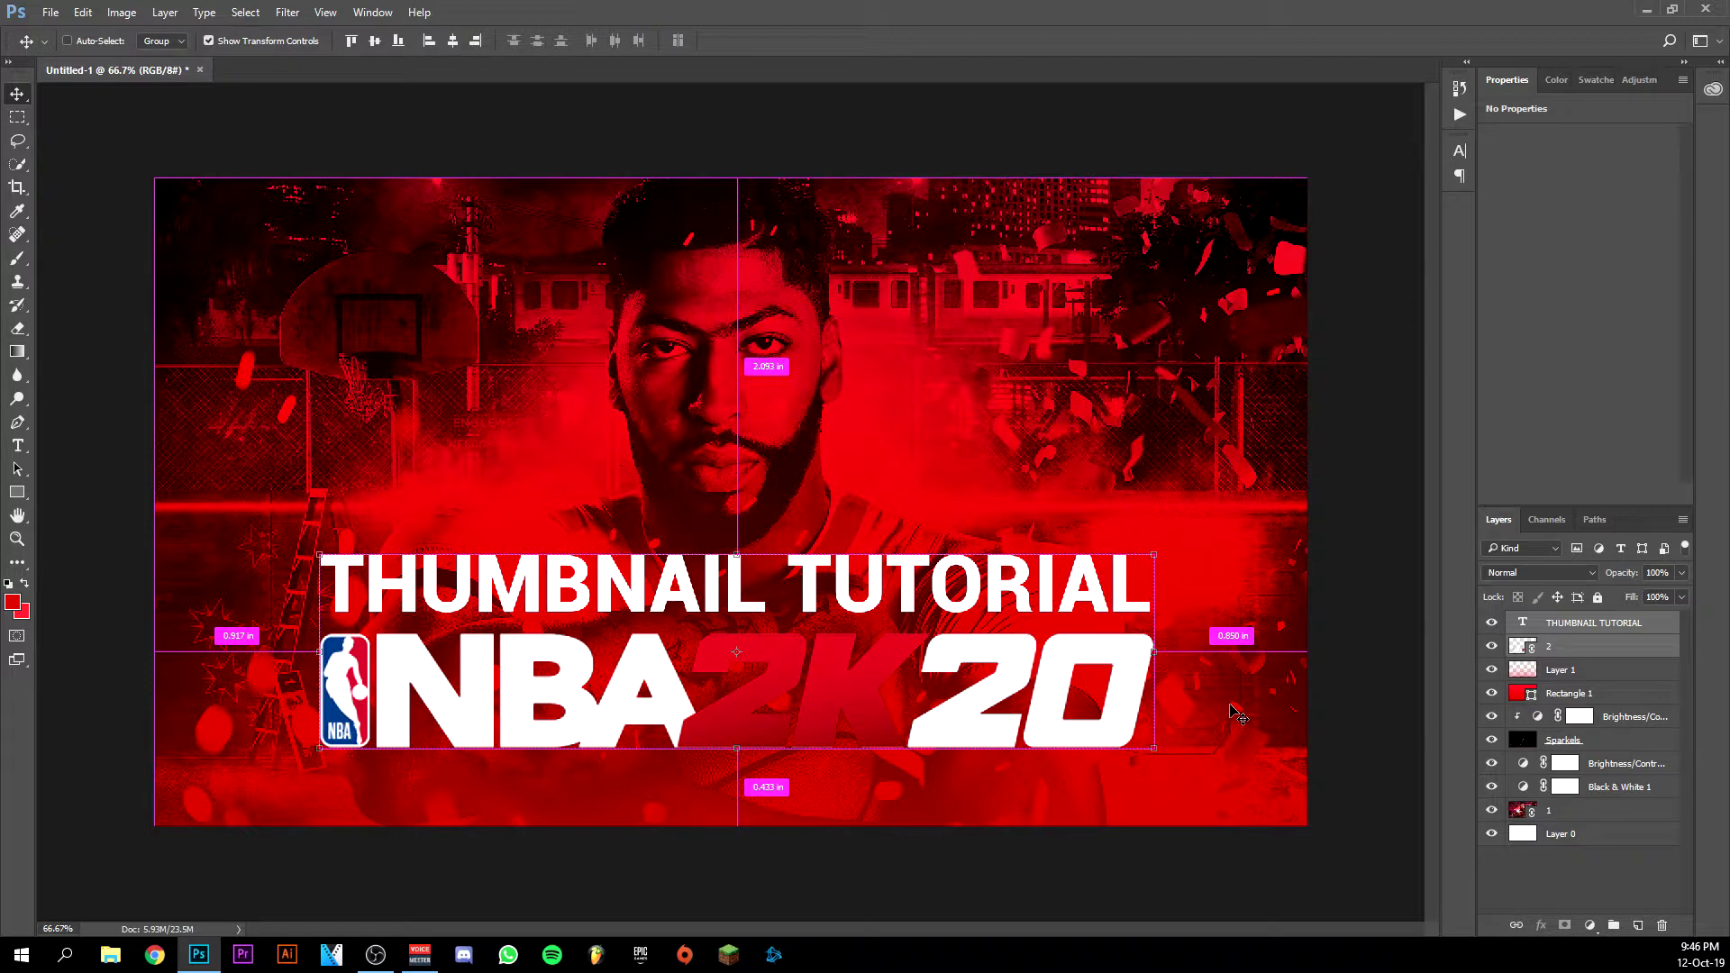
pyautogui.hotkey('ctrl', 'g')
pyautogui.hotkey('ctrl', 't')
pyautogui.moveTo(801, 684); pyautogui.dragTo(798, 712)
pyautogui.press('Return')
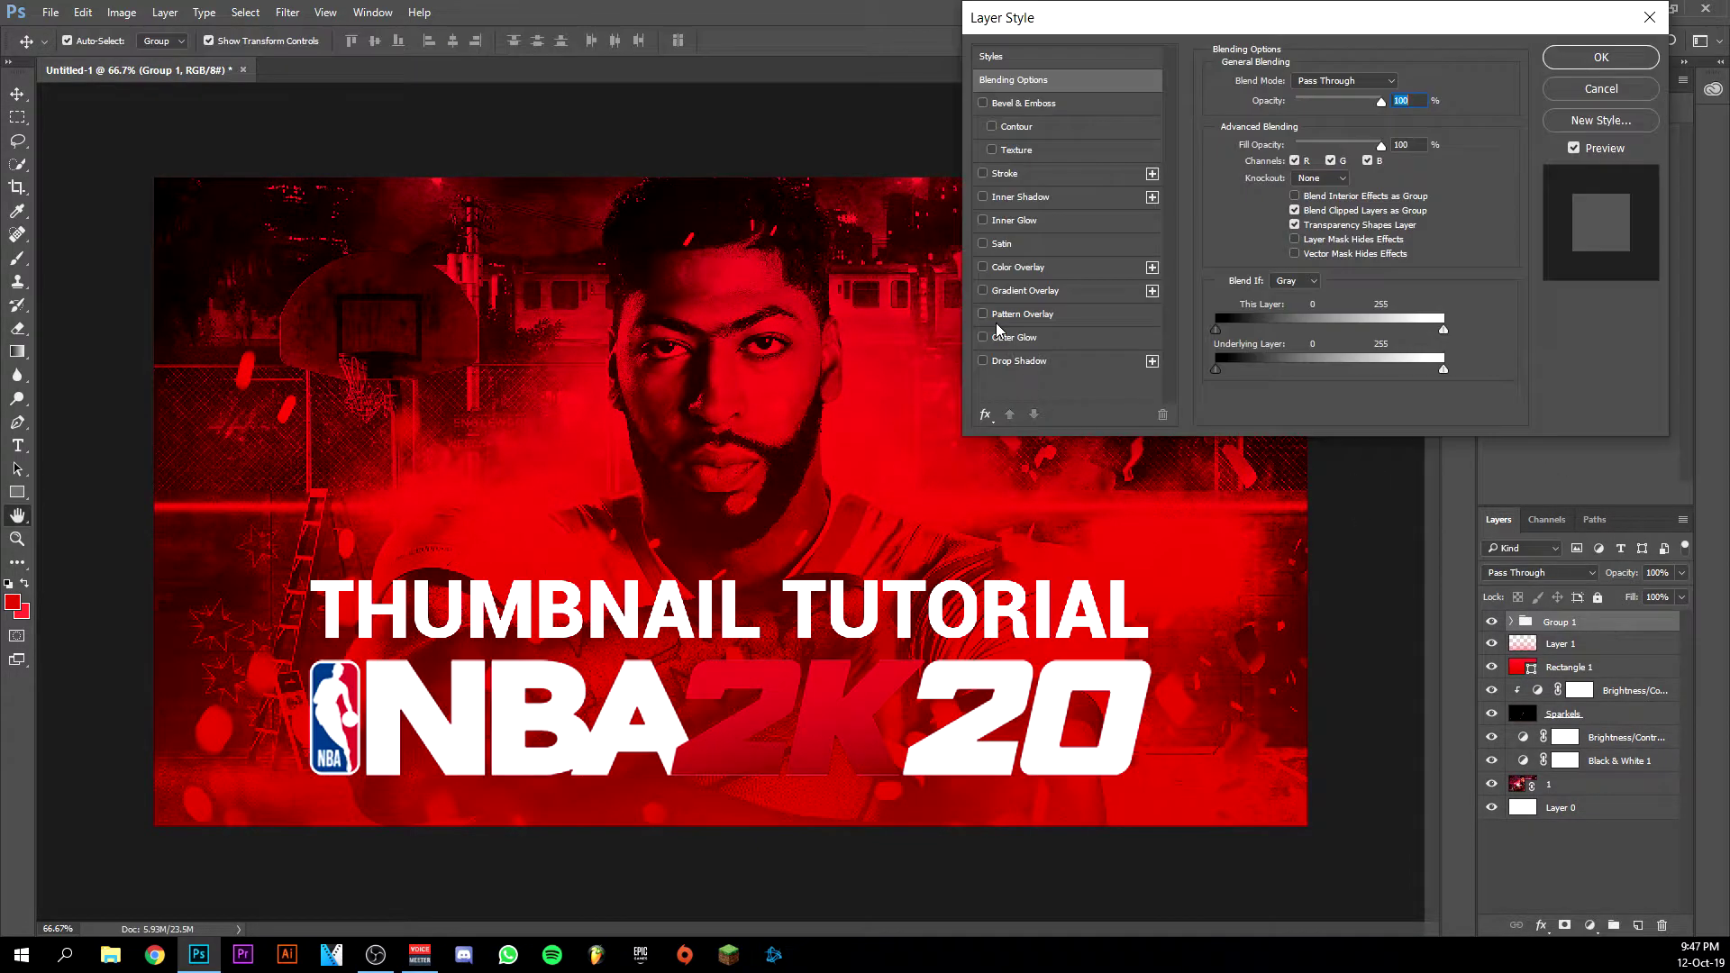
# Add a black Outer Glow to Group 1, setting its size to 153 px and slightly reducing its spread
pyautogui.click(1009, 339)
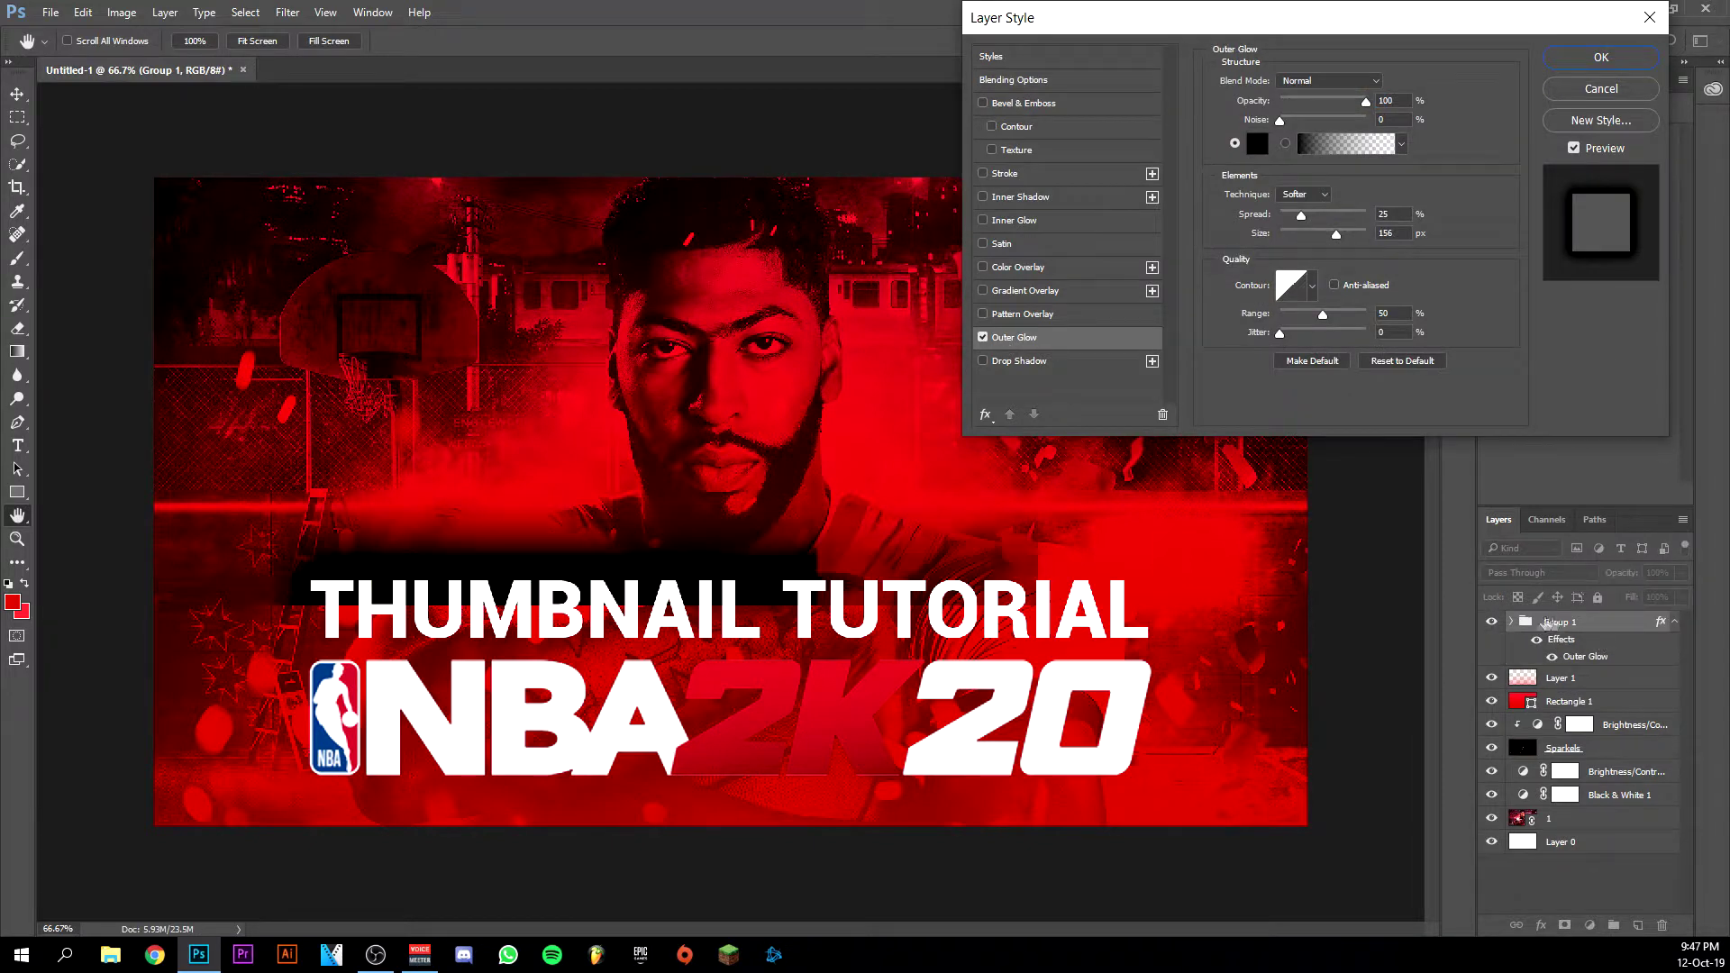
pyautogui.moveTo(1346, 241)
pyautogui.mouseDown()
pyautogui.moveTo(1315, 240)
pyautogui.moveTo(1342, 241)
pyautogui.mouseUp()
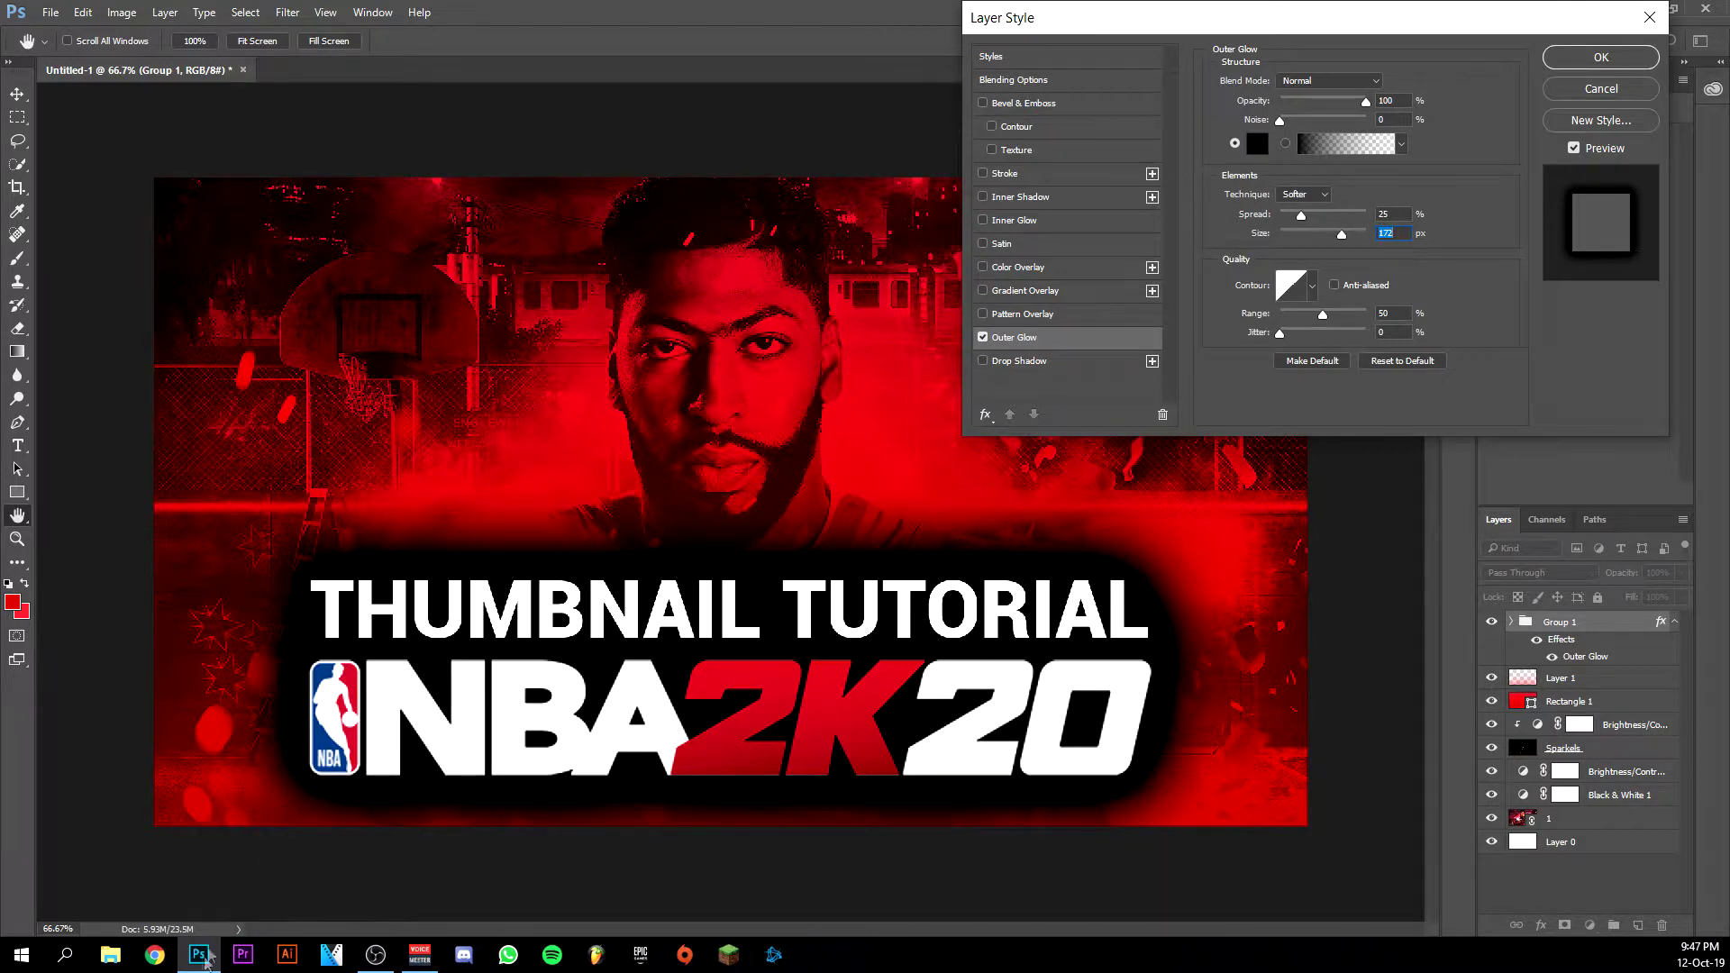
pyautogui.moveTo(200, 968)
pyautogui.moveTo(1332, 239); pyautogui.dragTo(1332, 239)
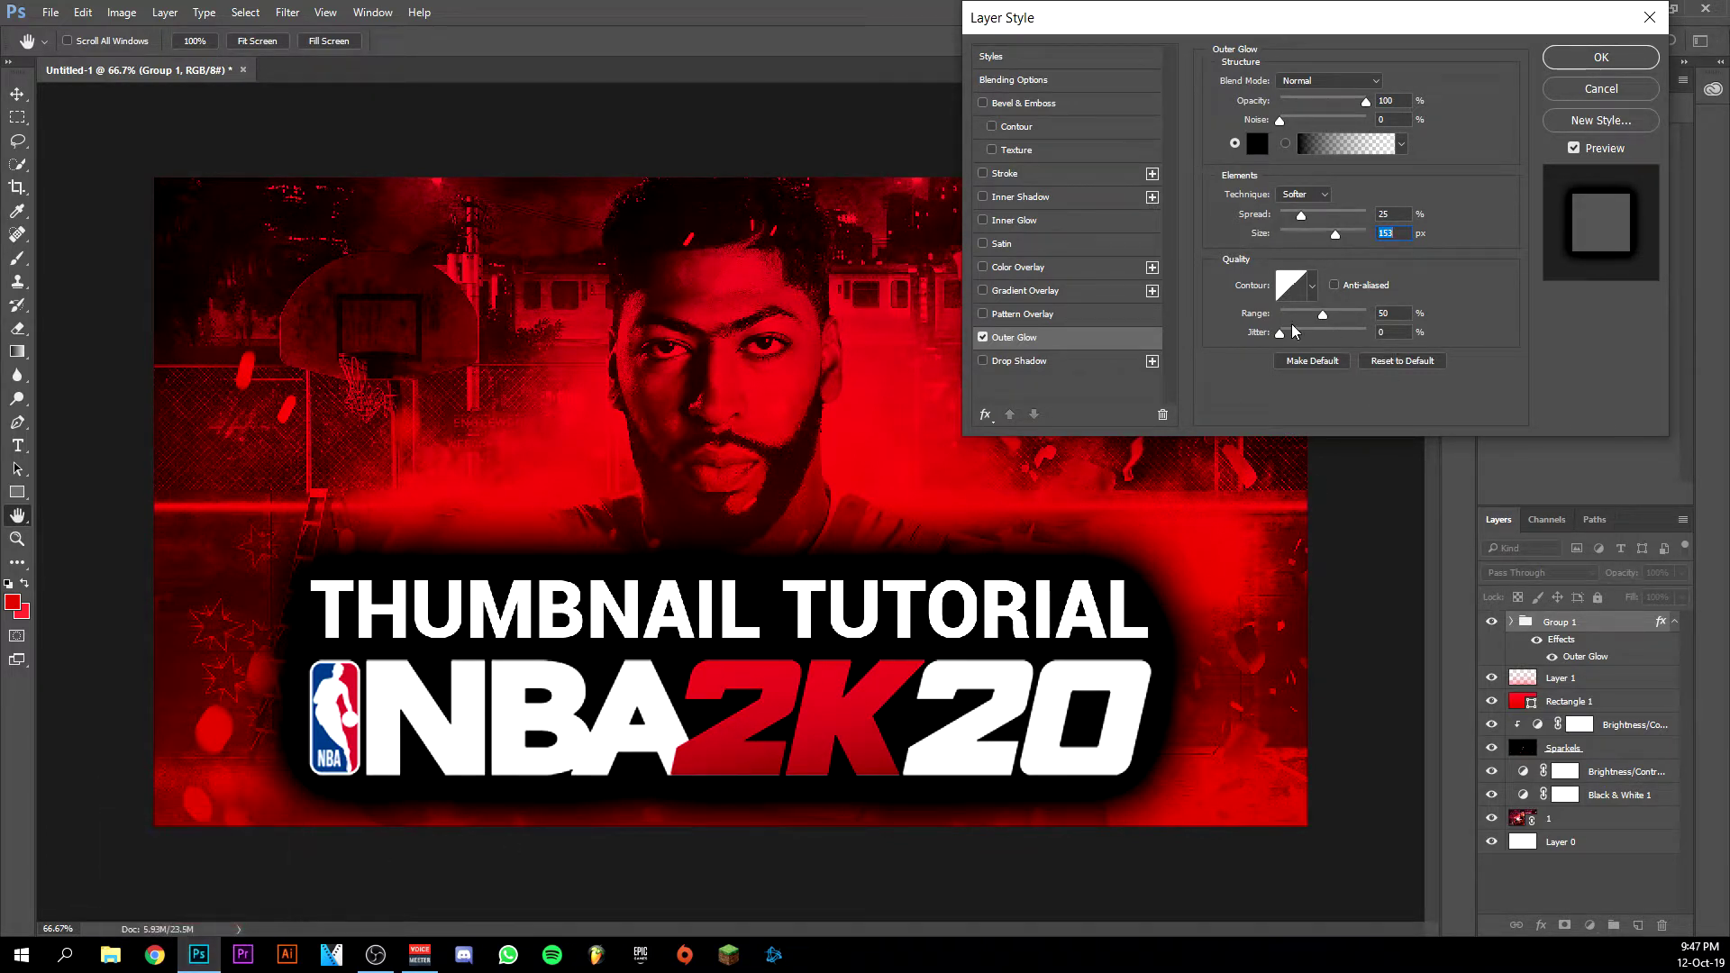
pyautogui.moveTo(1300, 225); pyautogui.dragTo(1292, 225)
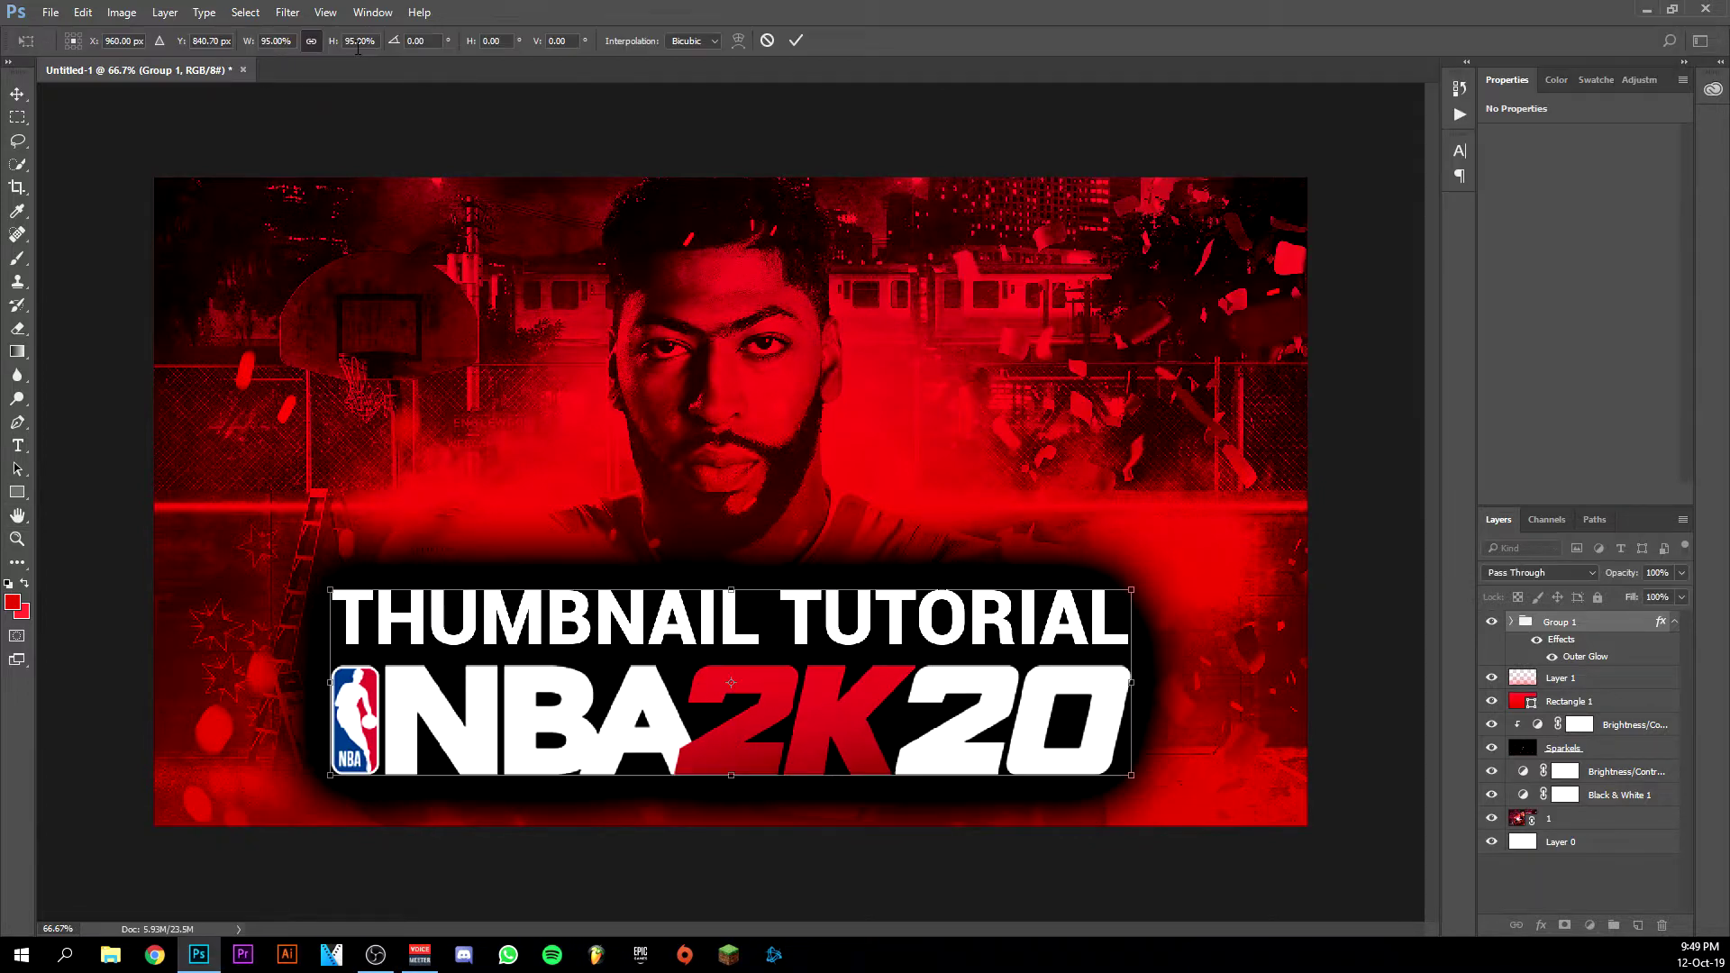
# Scale Group 1 proportionally to 94% and nudge it down to a Y position of 845.20 px
pyautogui.click(357, 40)
pyautogui.press('Down')
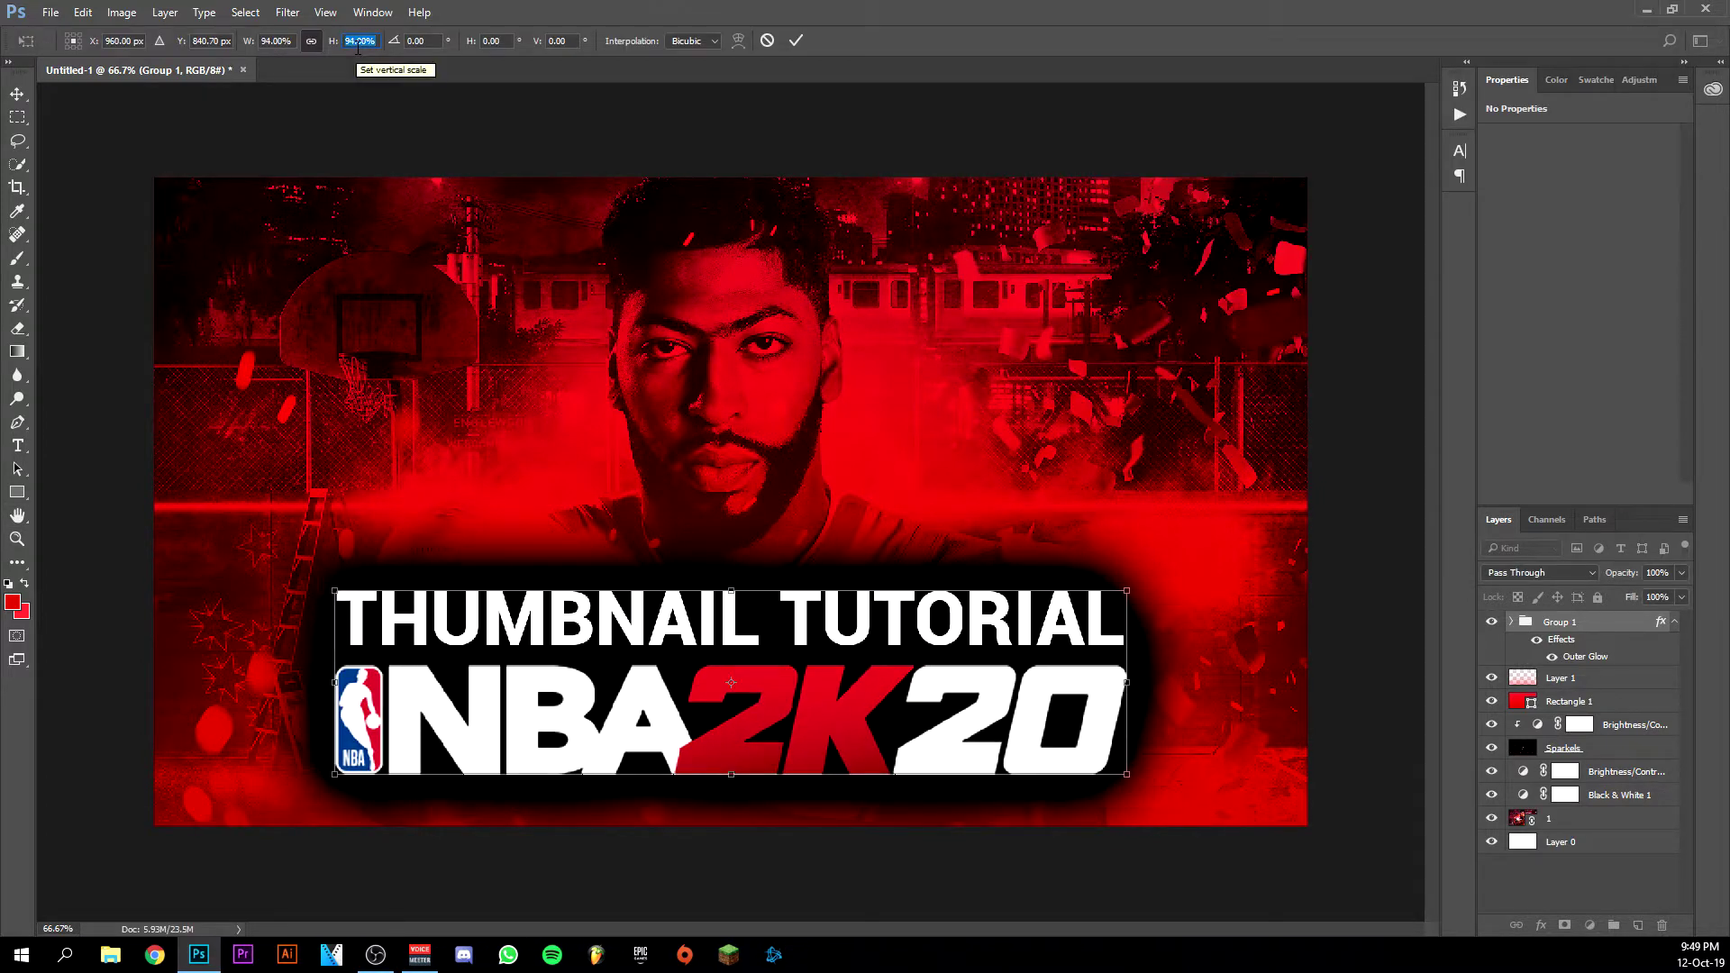
pyautogui.press('Down')
pyautogui.press('Down')
pyautogui.press('Down')
pyautogui.press('Down')
# Fine-tune Group 1's vertical position to Y 842.20 px while checking the small preview, apply the transform and deselect the group
pyautogui.moveTo(198, 959)
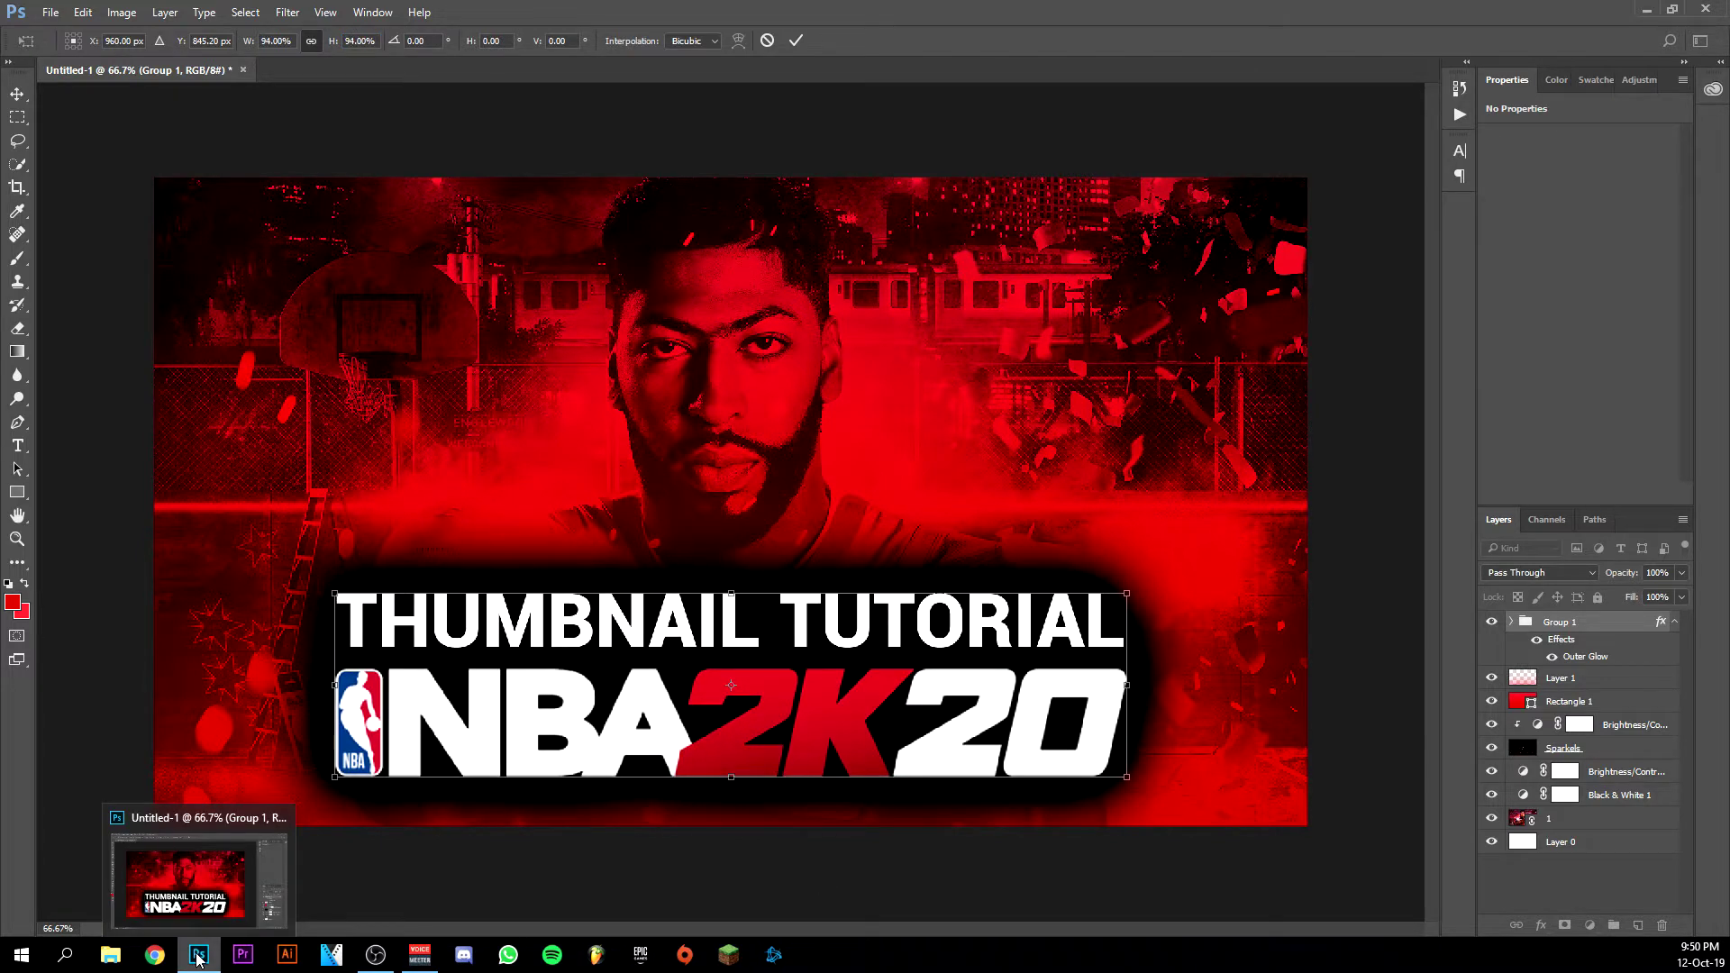
pyautogui.press('Up')
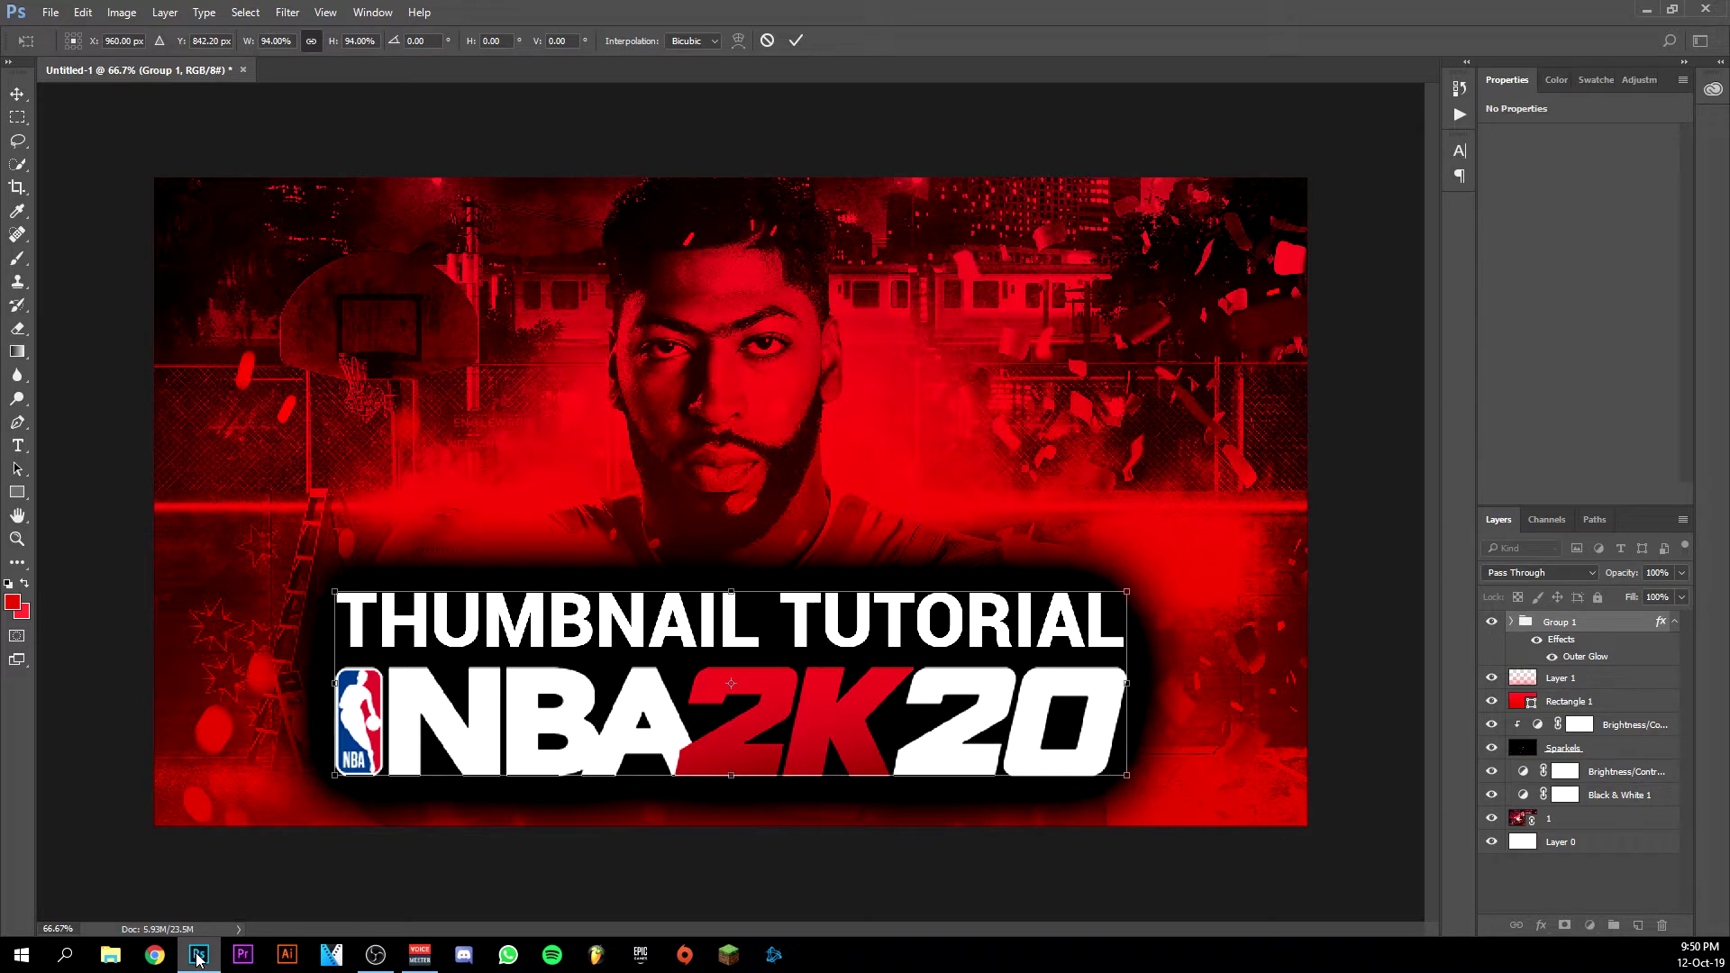
pyautogui.press('Down')
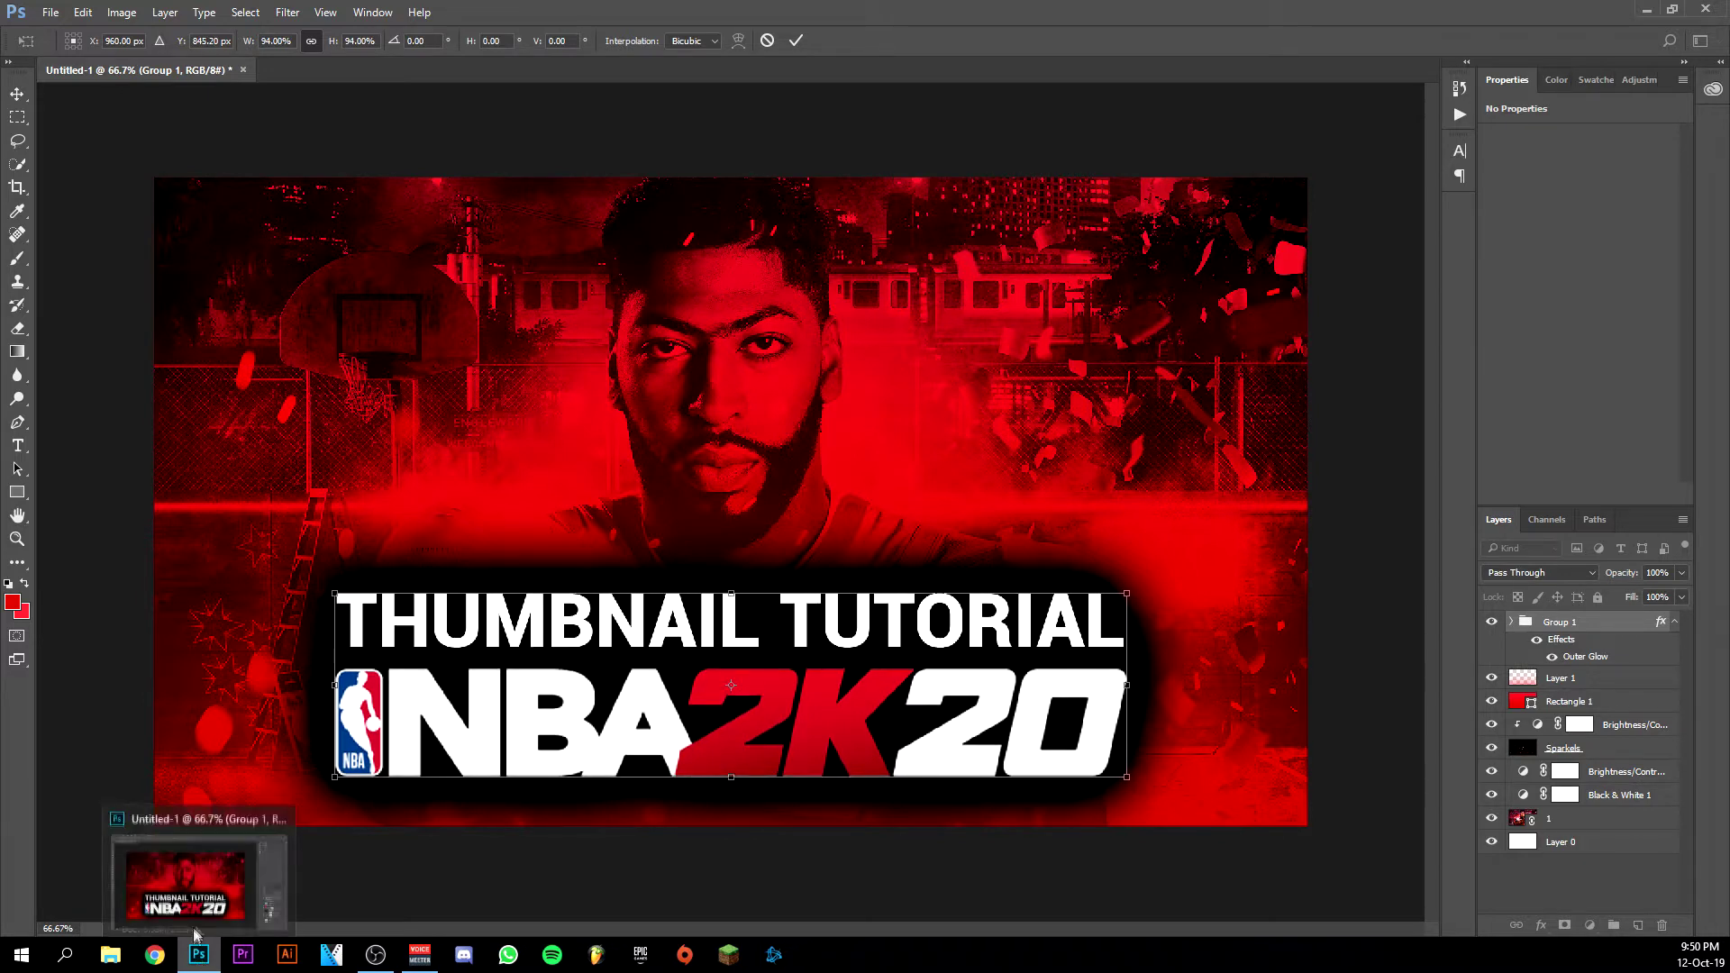
pyautogui.press('Up')
pyautogui.press('Up')
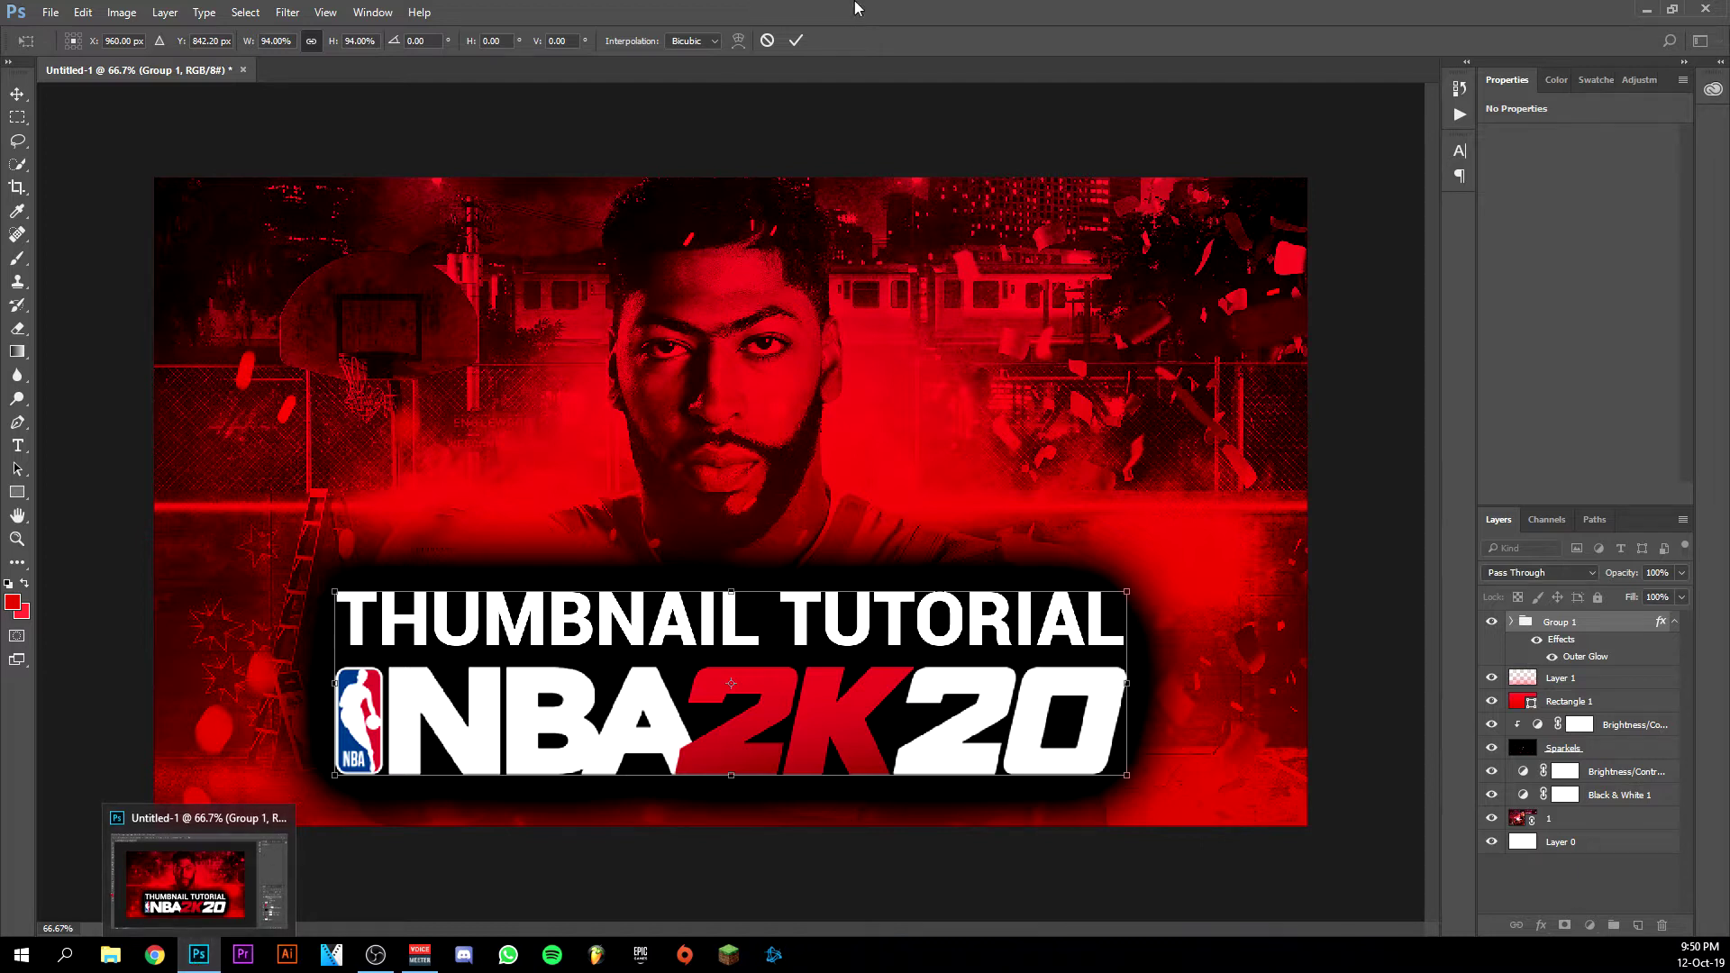
pyautogui.click(792, 43)
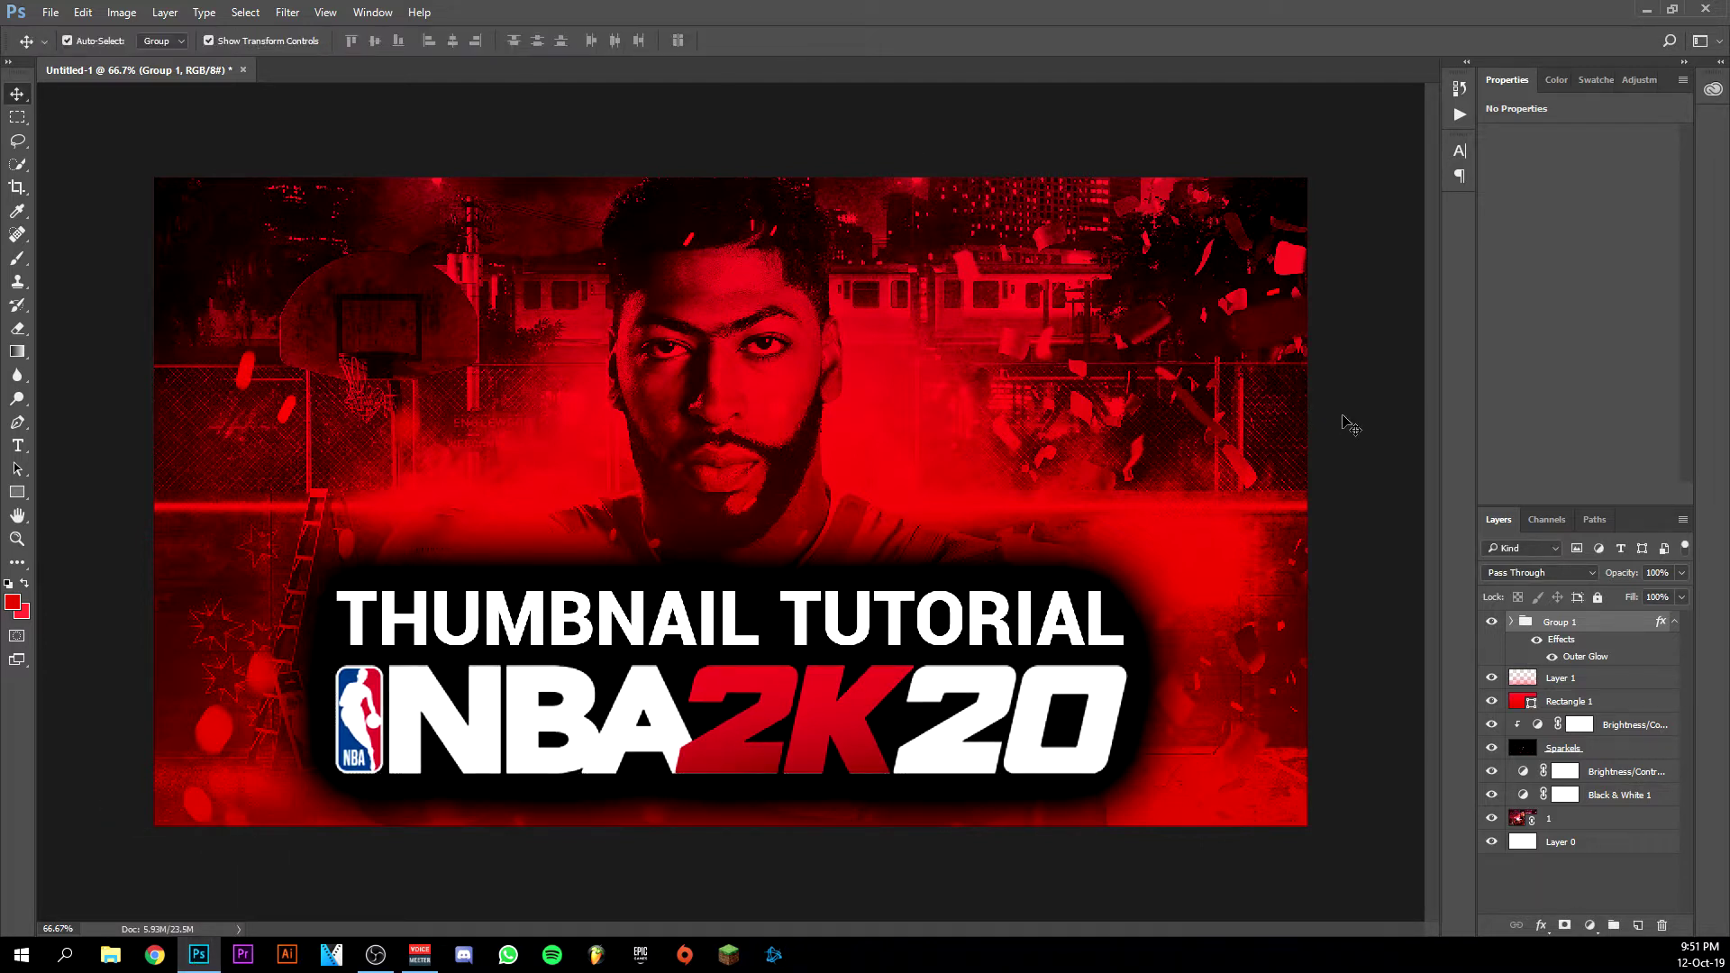
pyautogui.click(1349, 423)
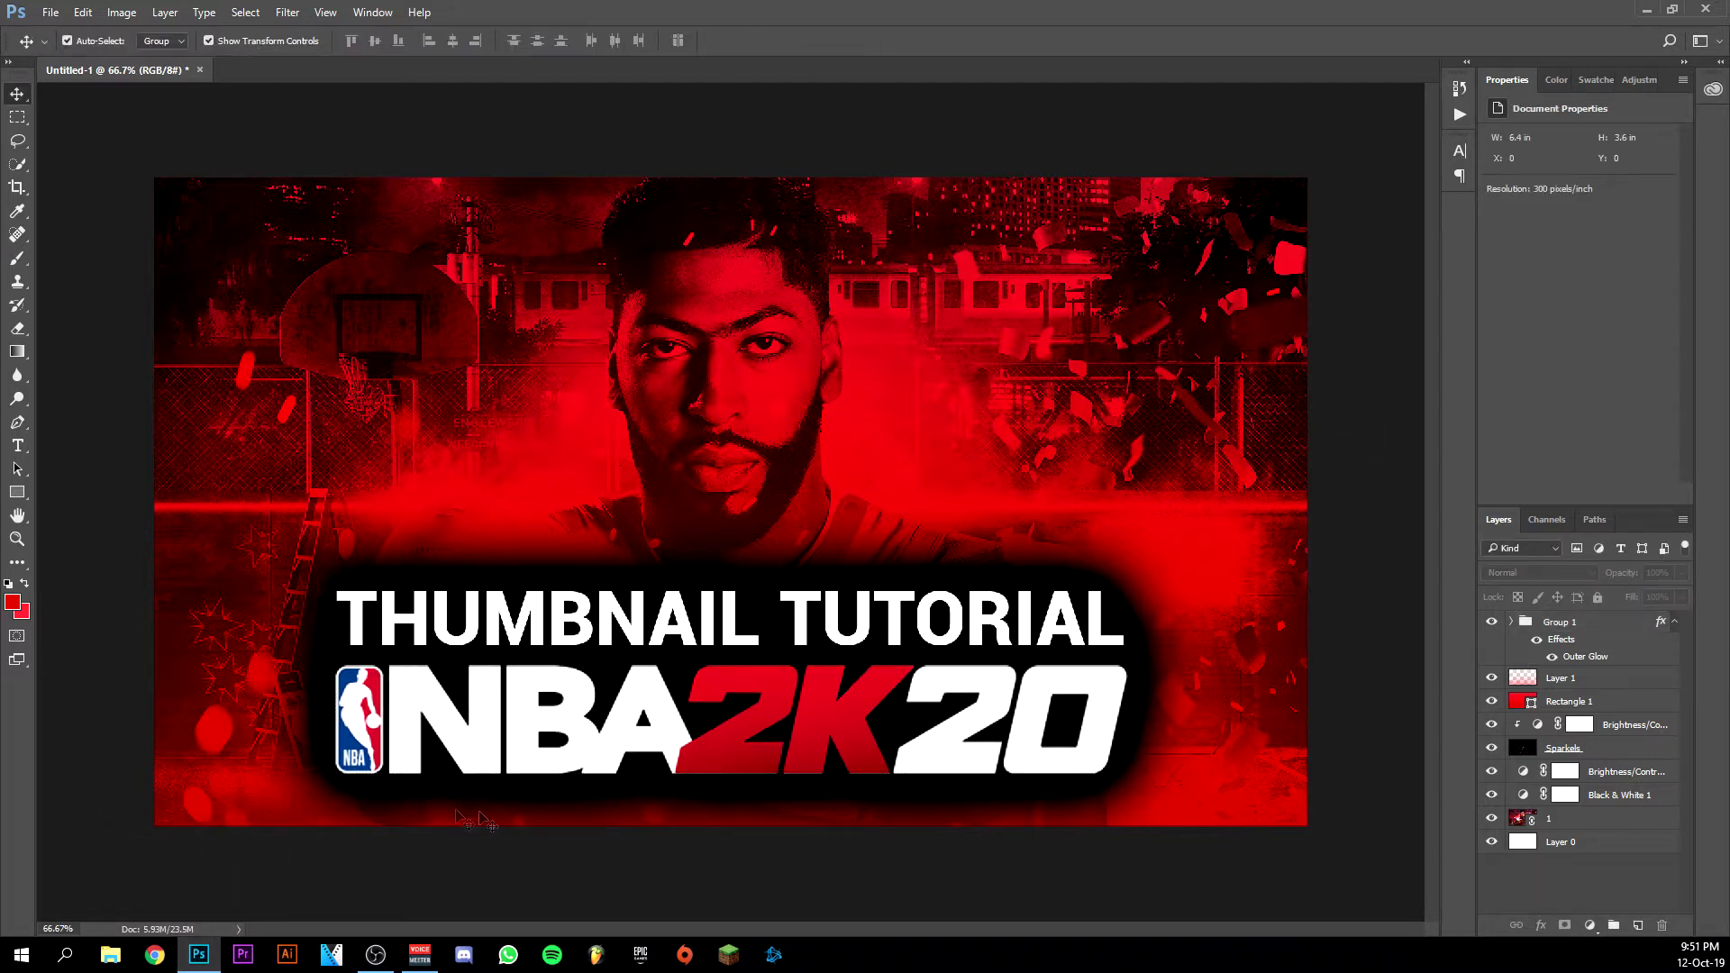
pyautogui.moveTo(210, 959)
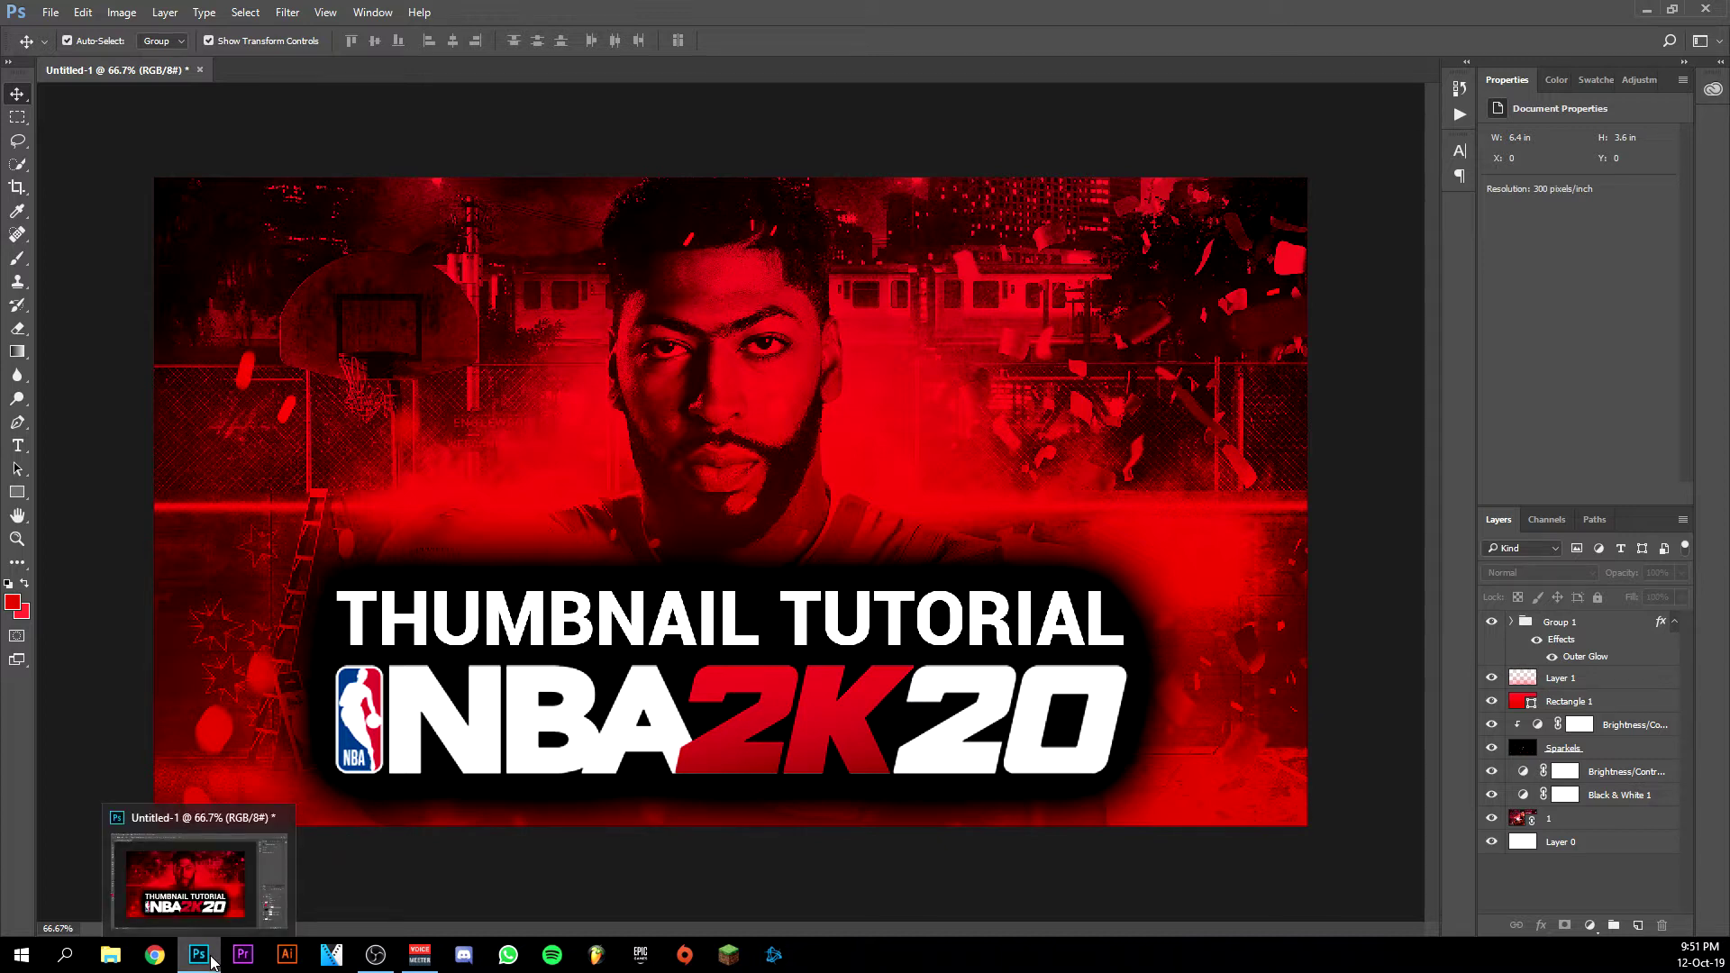